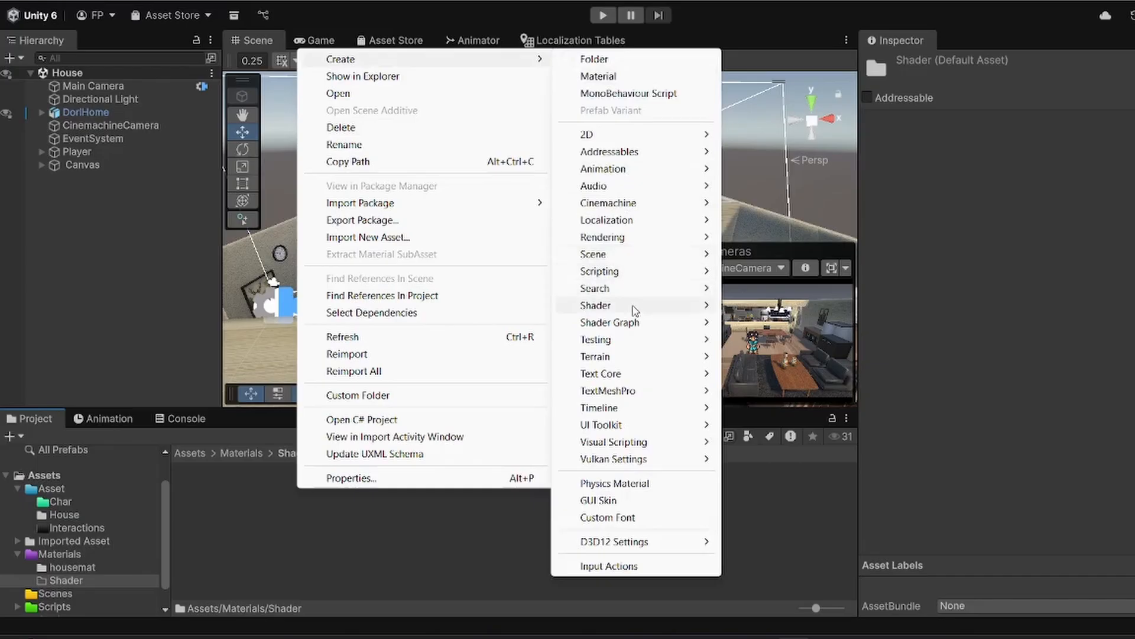
Step: Create a Custom Render Texture shader named SpriteShadow in the Materials/Shader folder
mouse_move(635, 310)
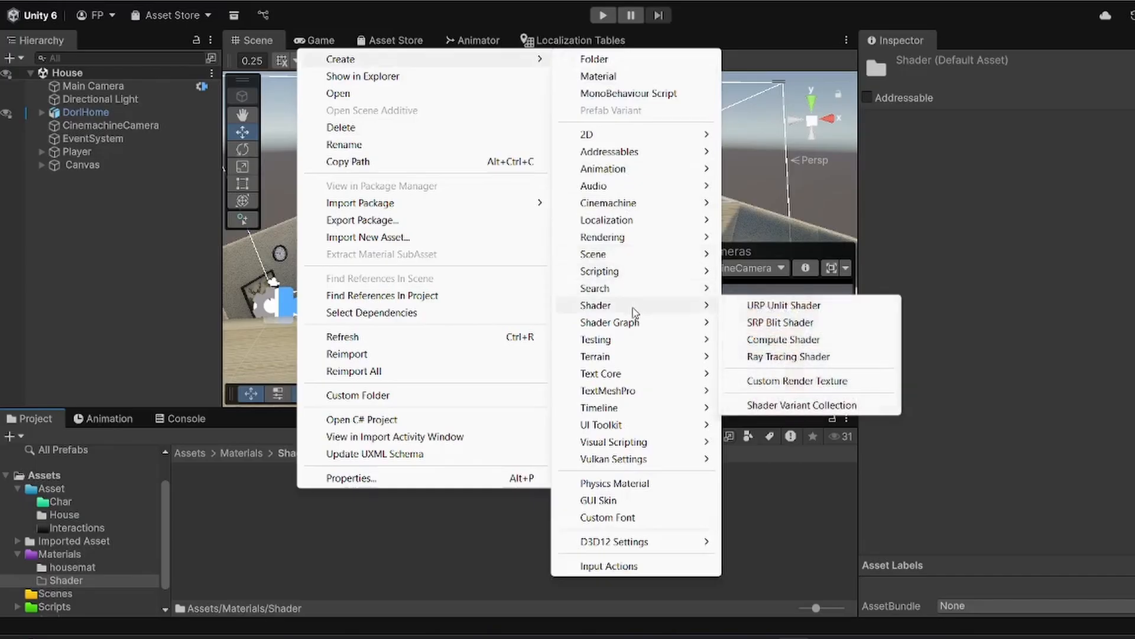
click(786, 381)
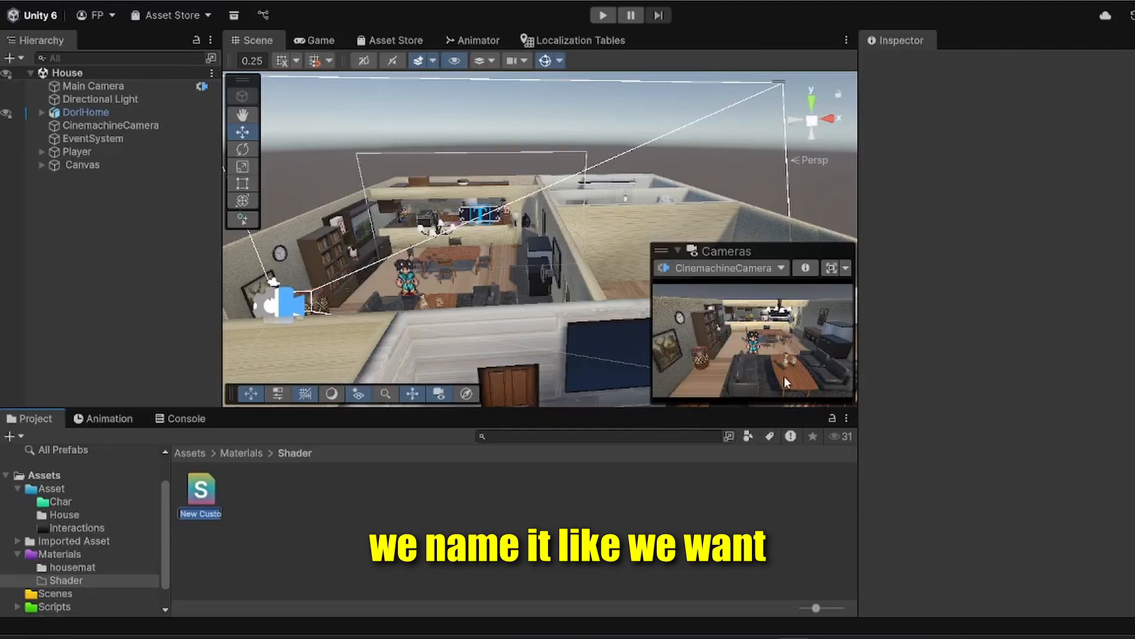
text(Shader)
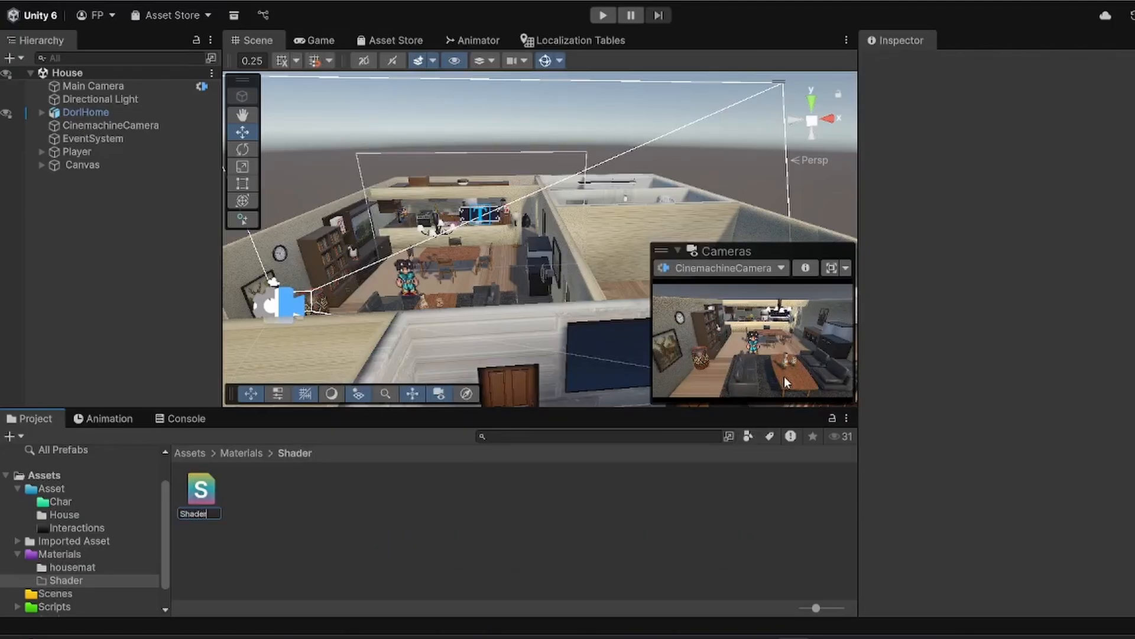
key(BackSpace)
key(BackSpace)
key(BackSpace)
key(BackSpace)
key(BackSpace)
key(BackSpace)
text(Sp)
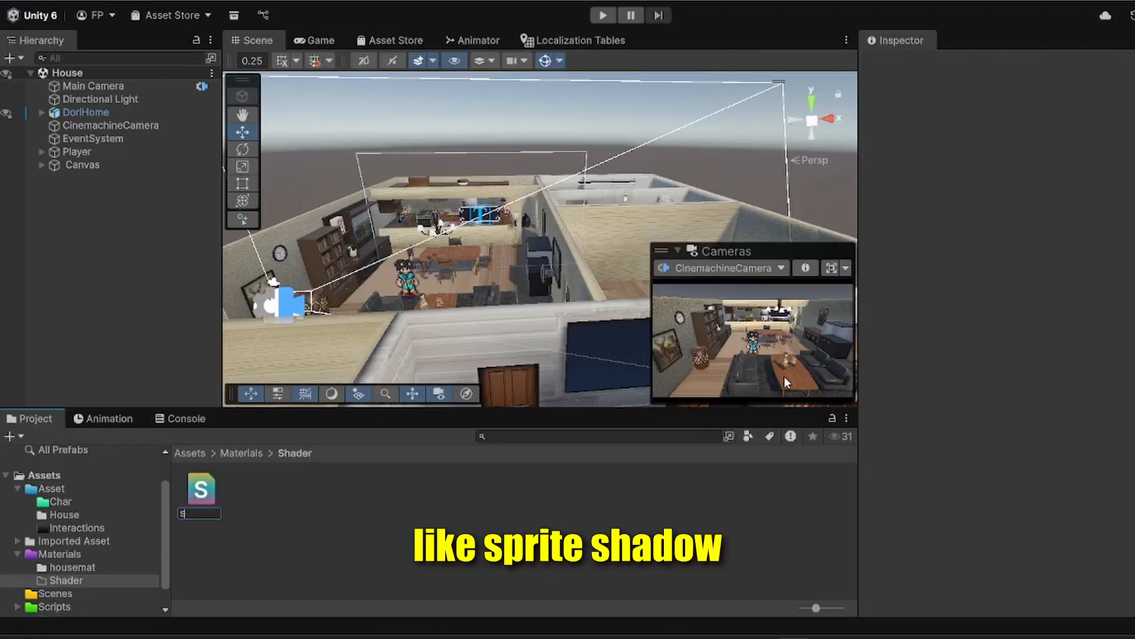
text(riteShadow)
key(Return)
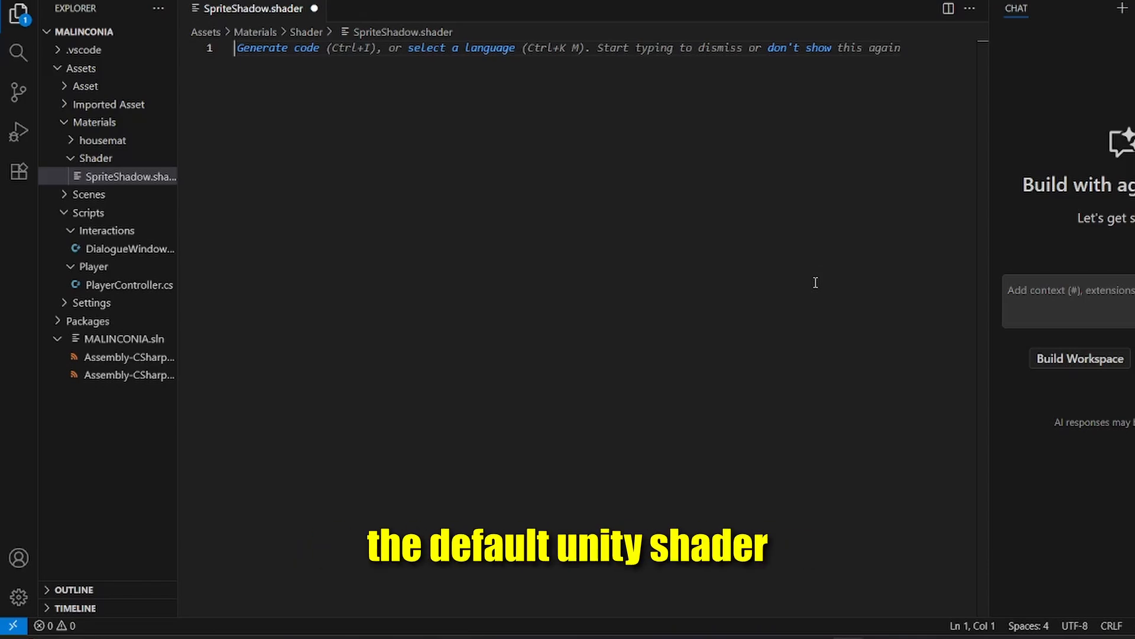
Step: In Visual Studio Code, paste Unity's built-in Sprites/Diffuse shader source into the empty SpriteShadow.shader file and look through it
key(ctrl+v)
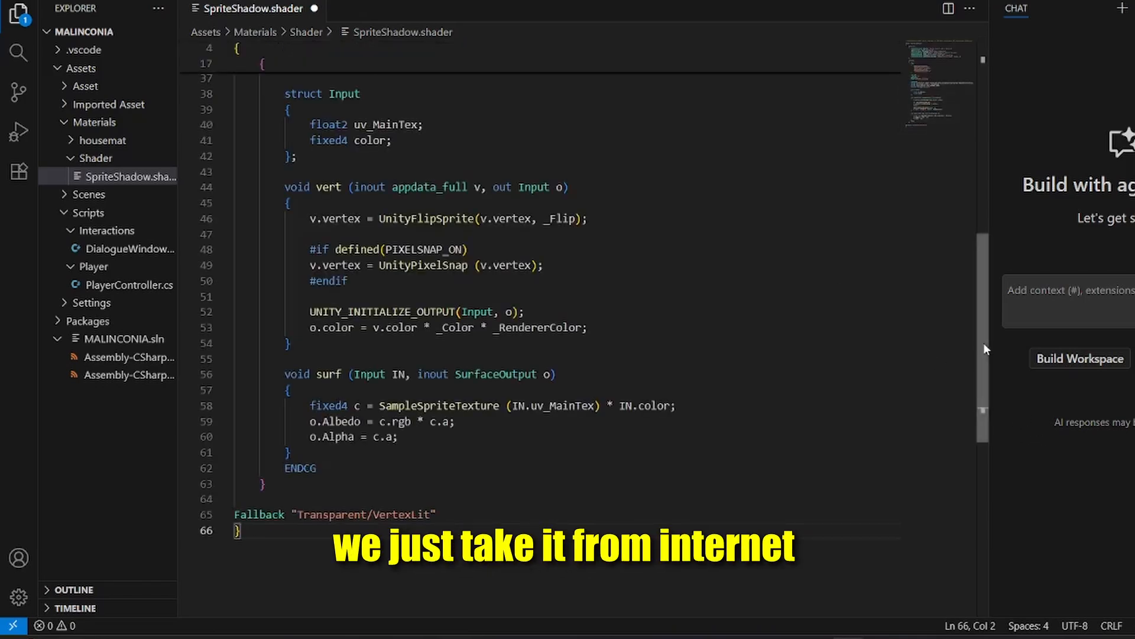
drag(984, 343, 978, 59)
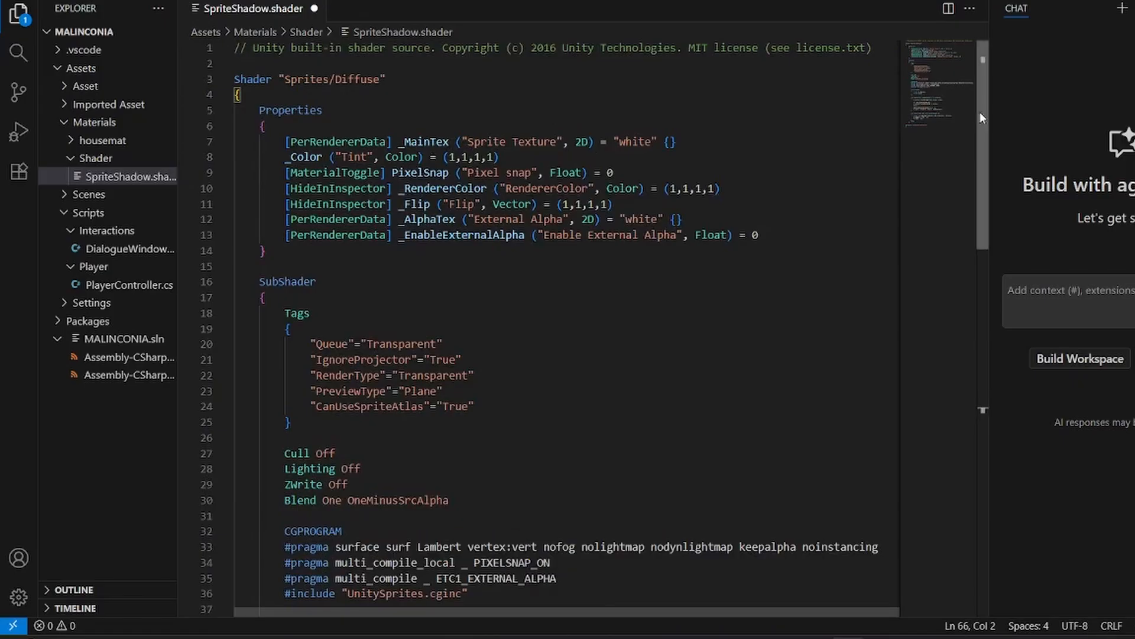
drag(980, 112, 983, 291)
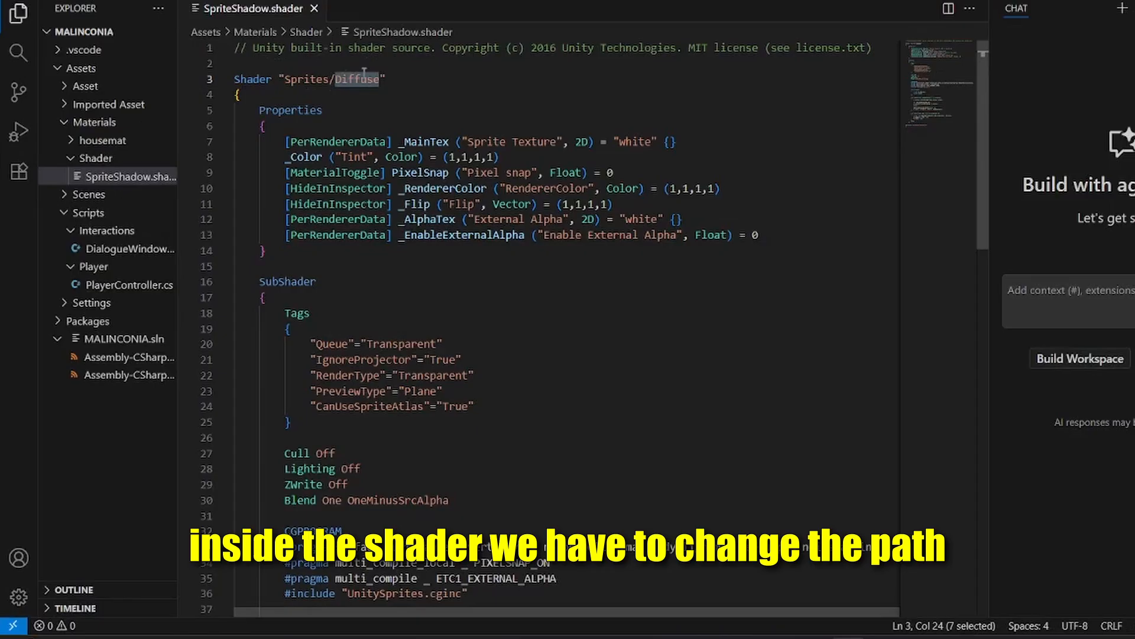
Step: Change the shader's declared path to "Sprites/Custom/SpriteShadow"
key(BackSpace)
text(Custom)
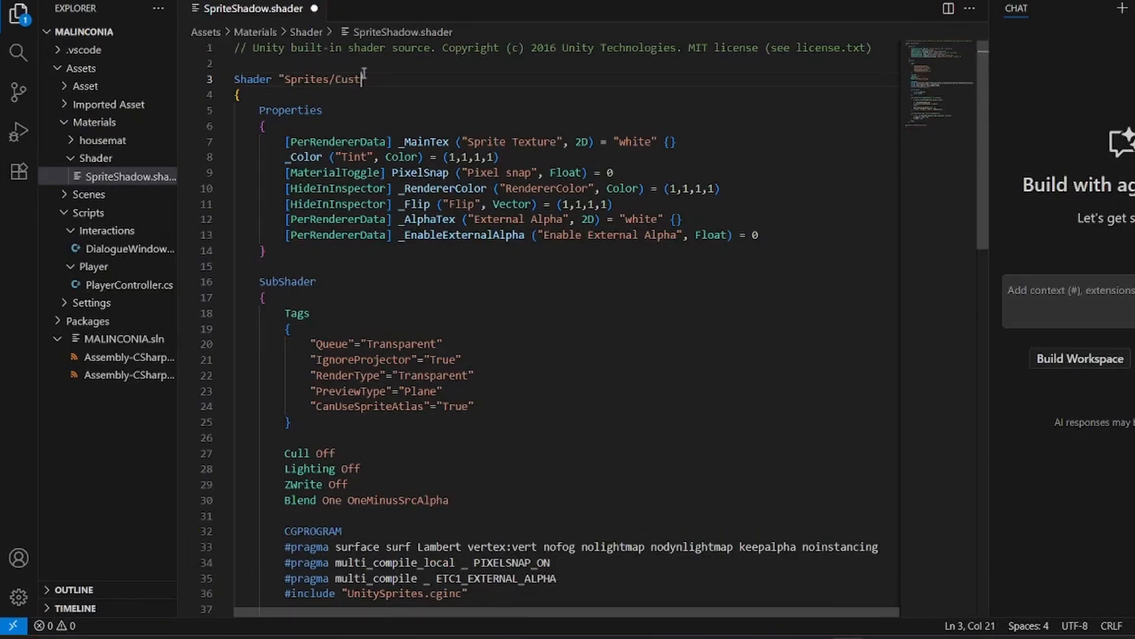
text(/SpriteShadow)
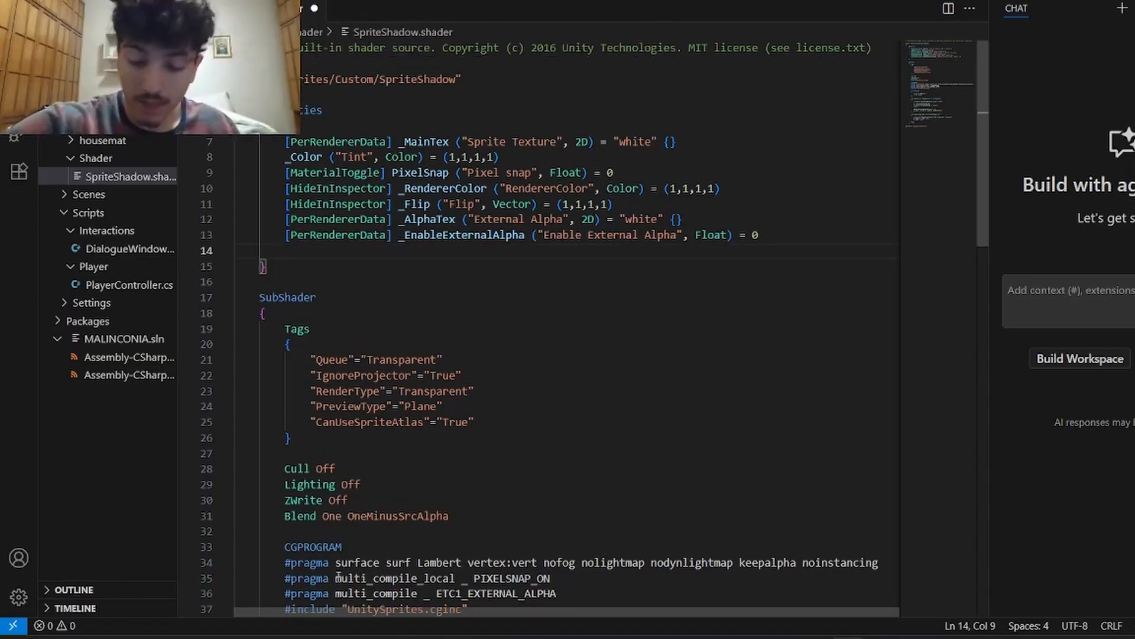
Step: Add the property _Cutoff("Alpha Cutoff", Range(0,1)) = 0.5 at the end of the shader's Properties block
text(_c)
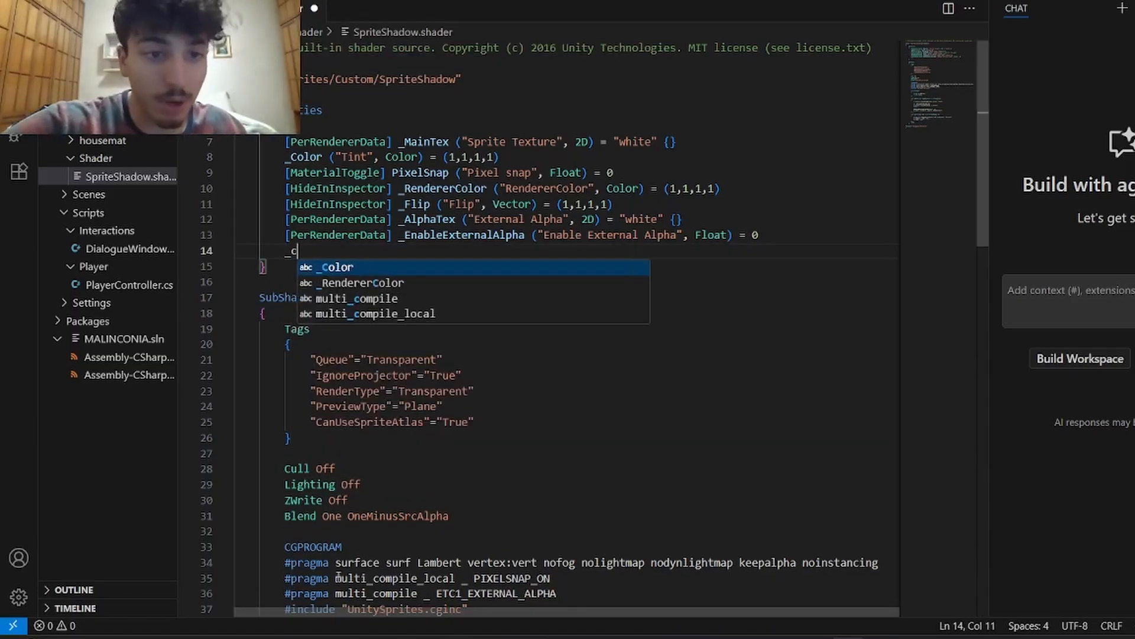
text(u)
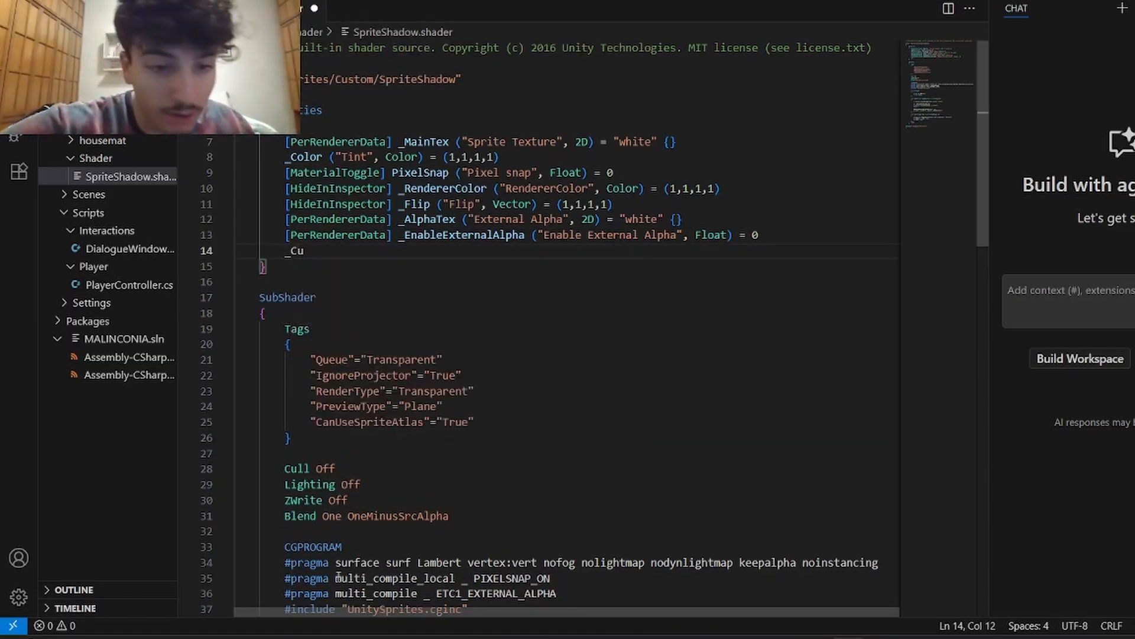
text(toff("Alph)
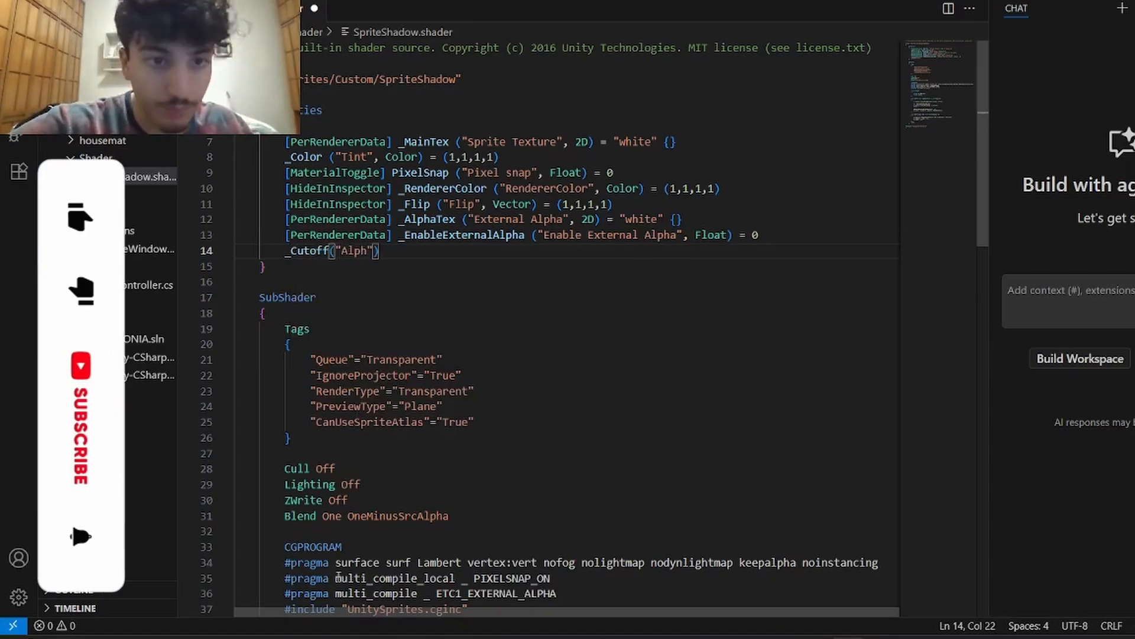
text(a Cutoff", Range(0,1)
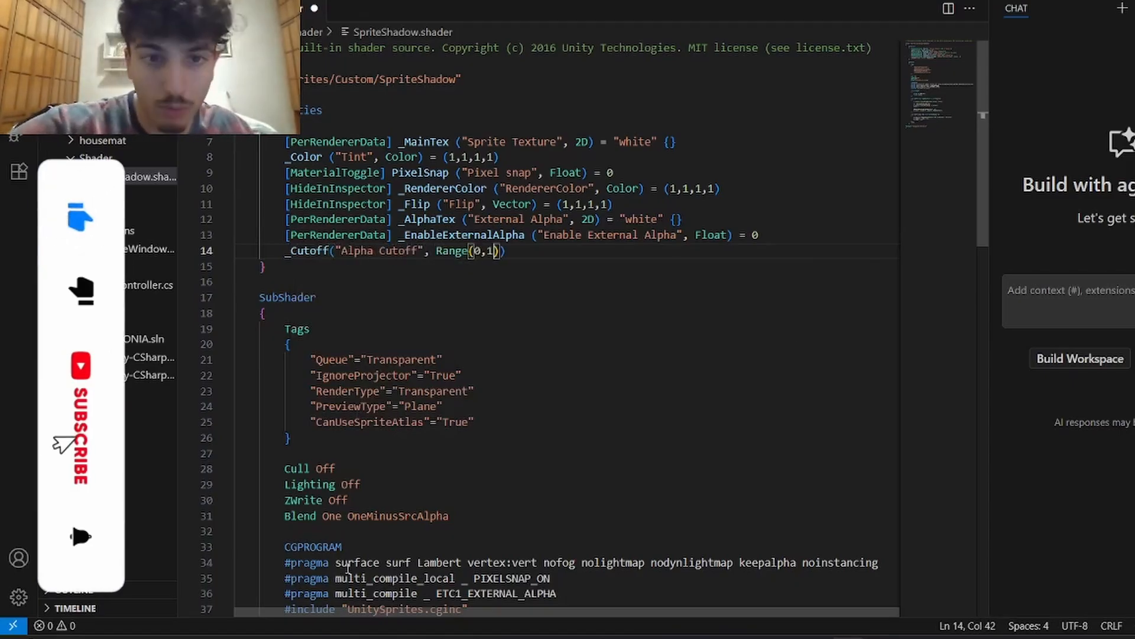
text()) = )
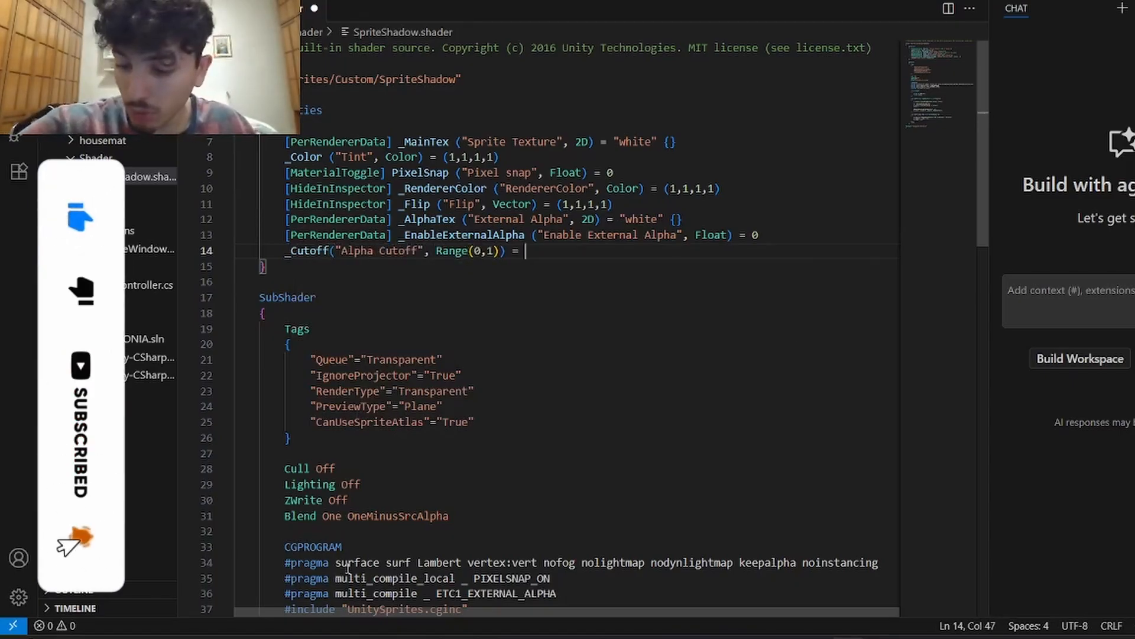
text(0.5)
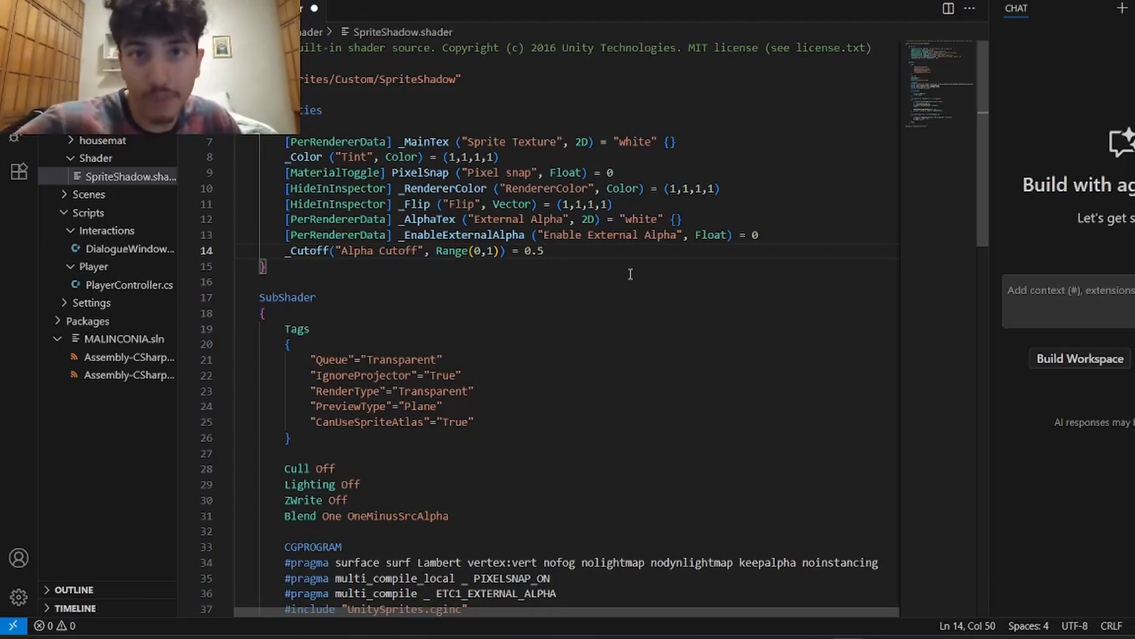
Step: Insert alphatest:_Cutoff and addshadow after vertex:vert in the #pragma surface line
scroll(631, 274, down, 5)
click(539, 297)
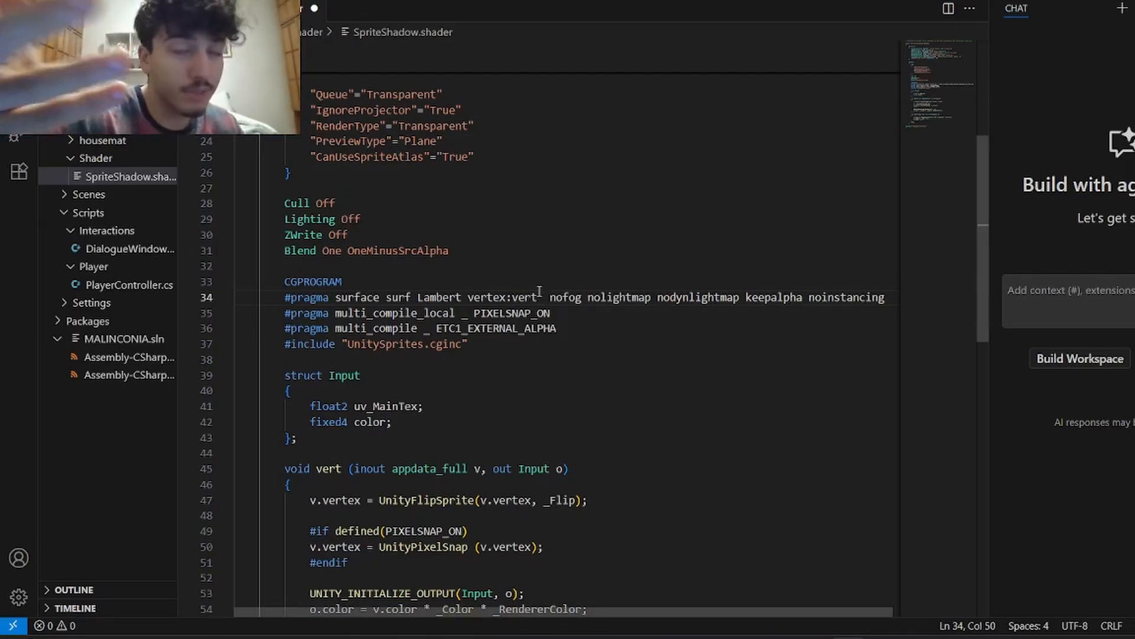
text(alp)
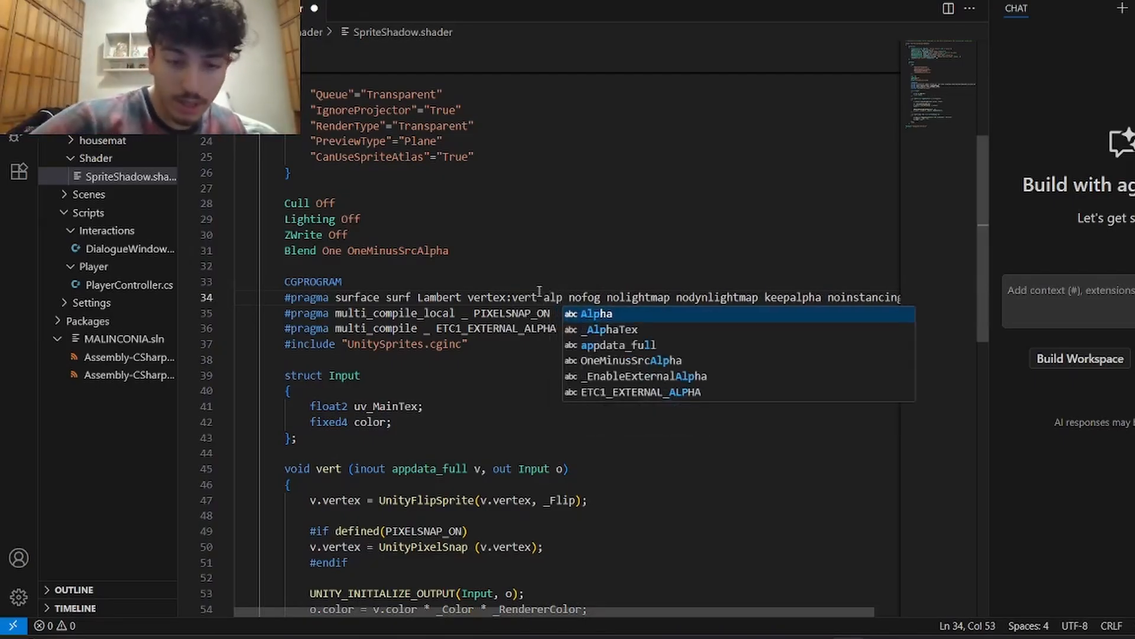
text(hatet)
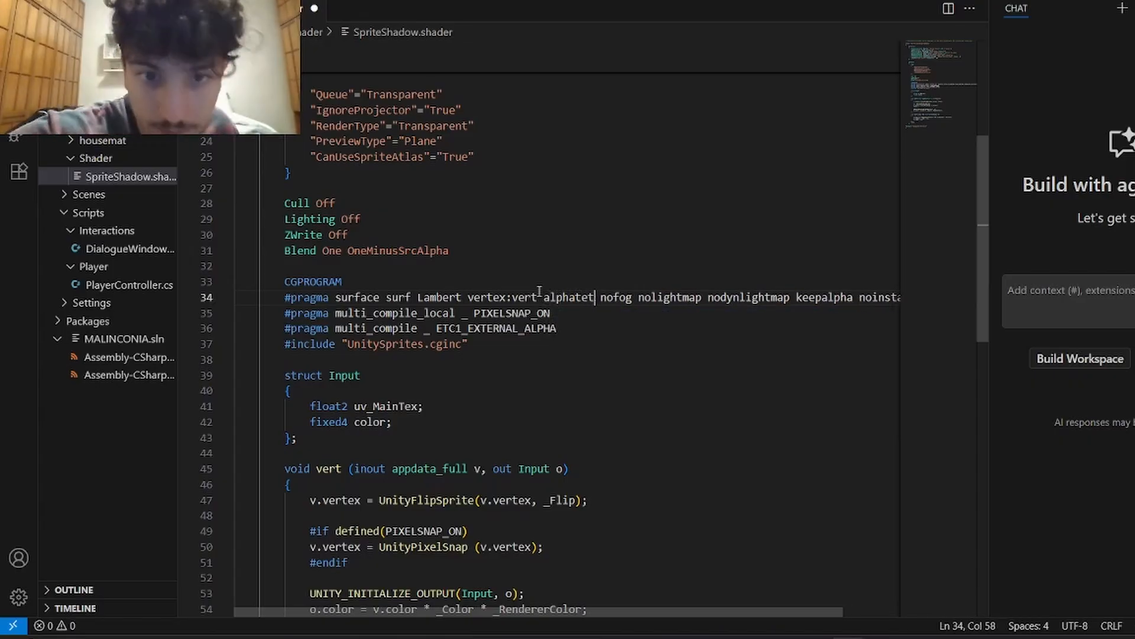
key(BackSpace)
text(st: _Cutoff)
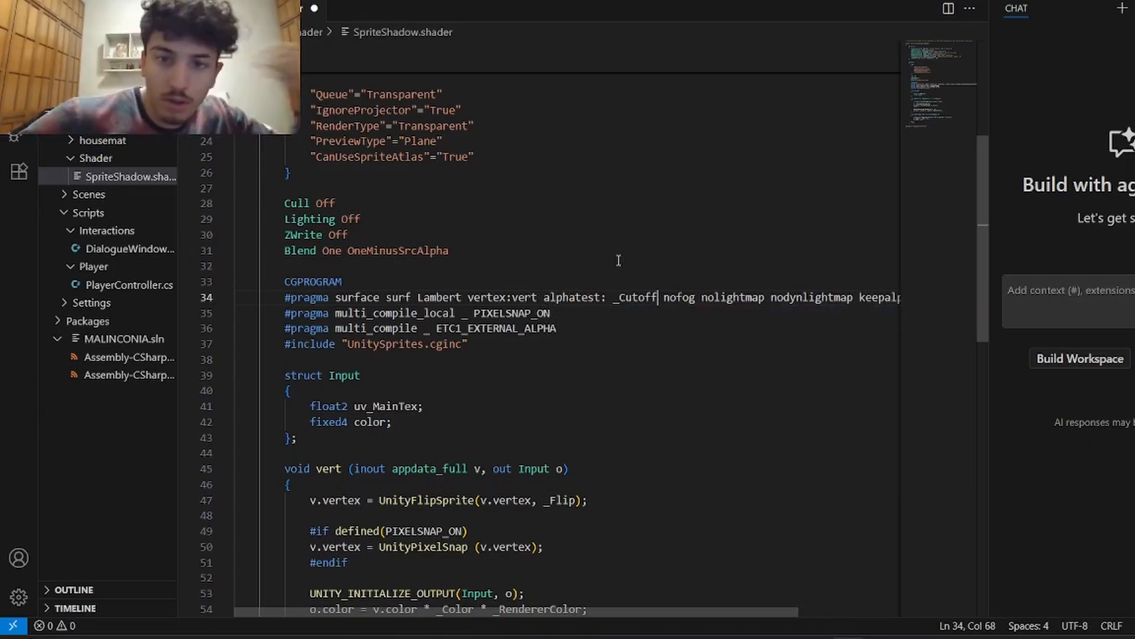
key(ctrl+Left)
key(BackSpace)
key(ctrl+Right)
text(adds)
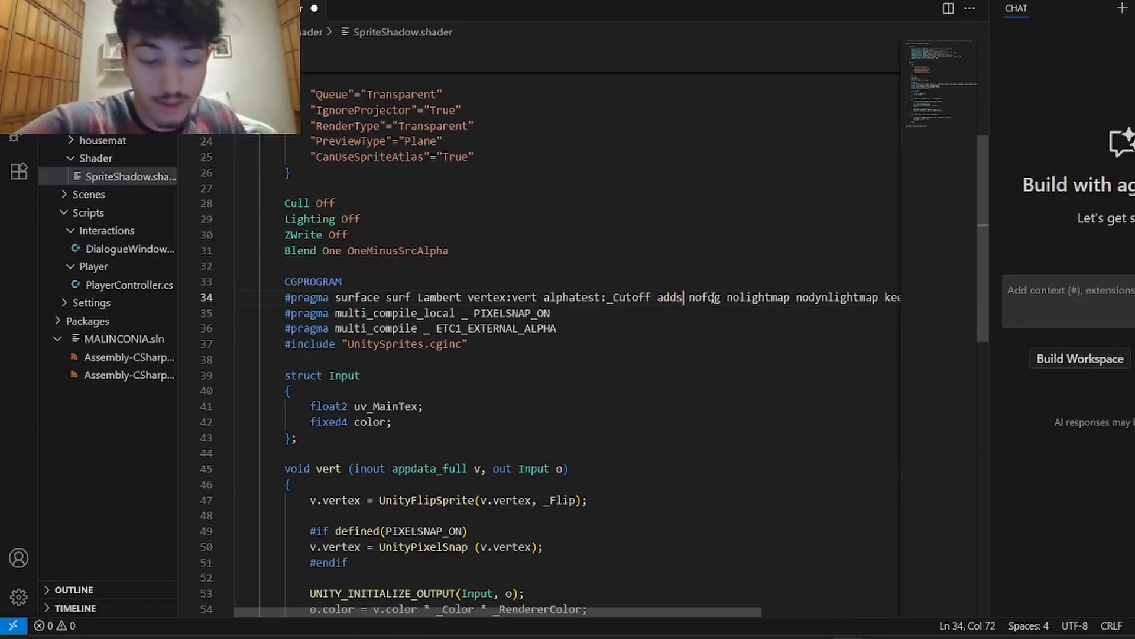
text(hadow)
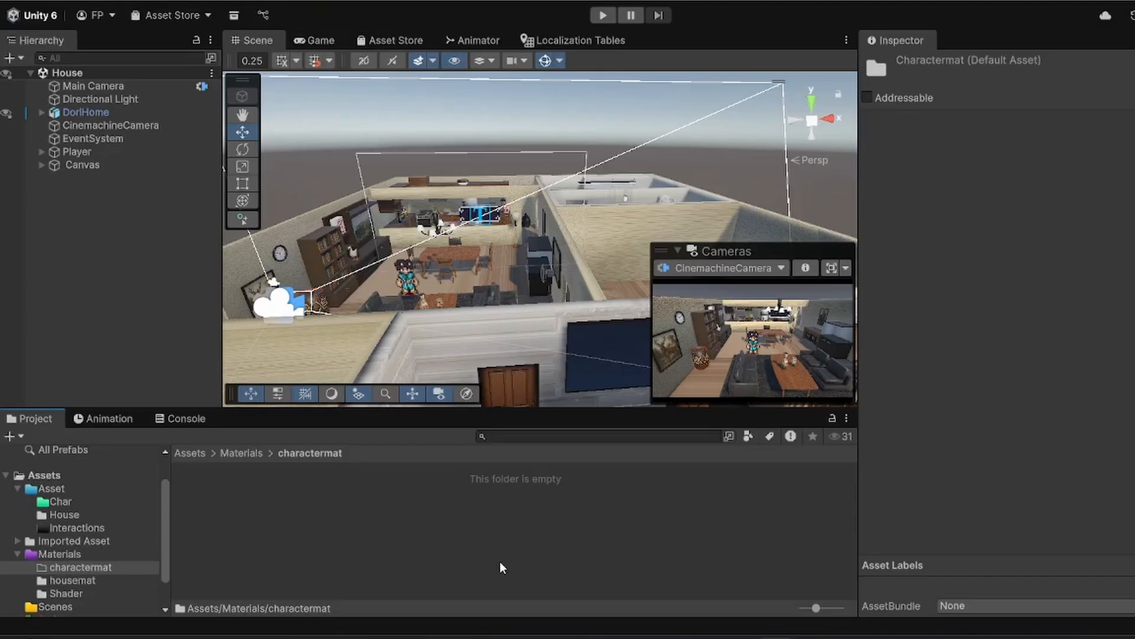
Step: In Unity, create a material named SpriteShadow in the Materials/charactermat folder
right_click(499, 562)
mouse_move(719, 135)
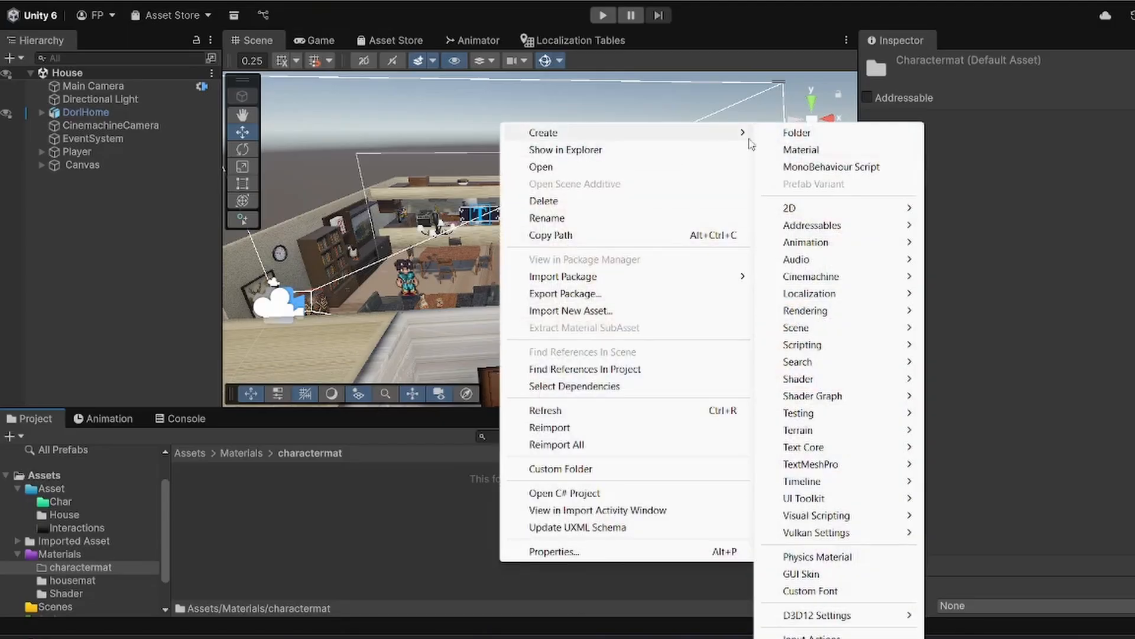
click(809, 155)
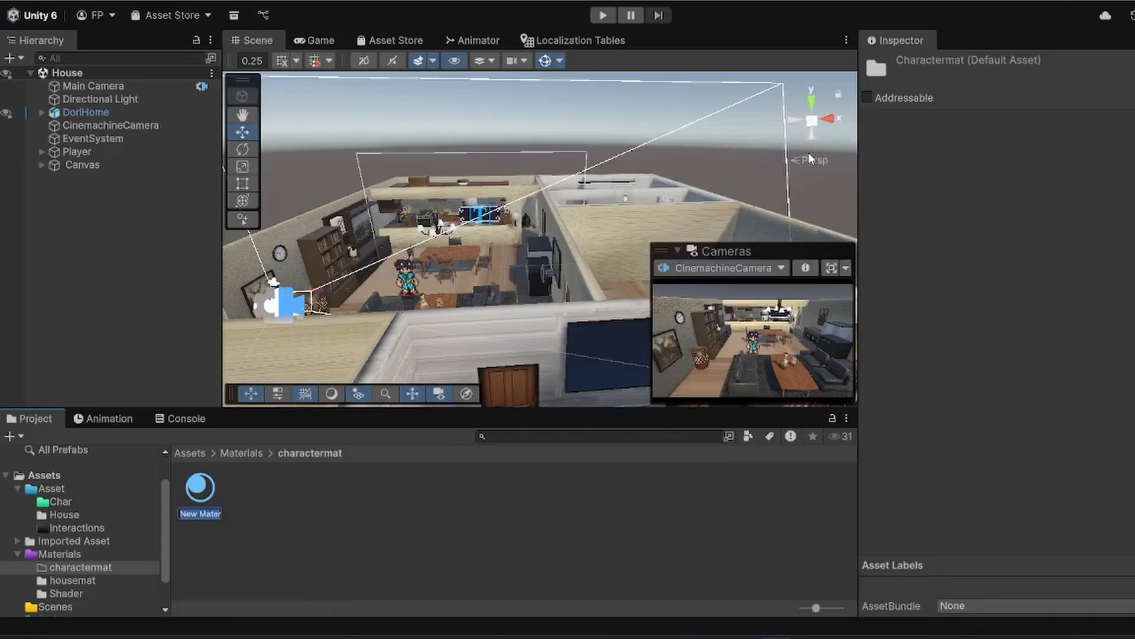
text(SpriteShadow)
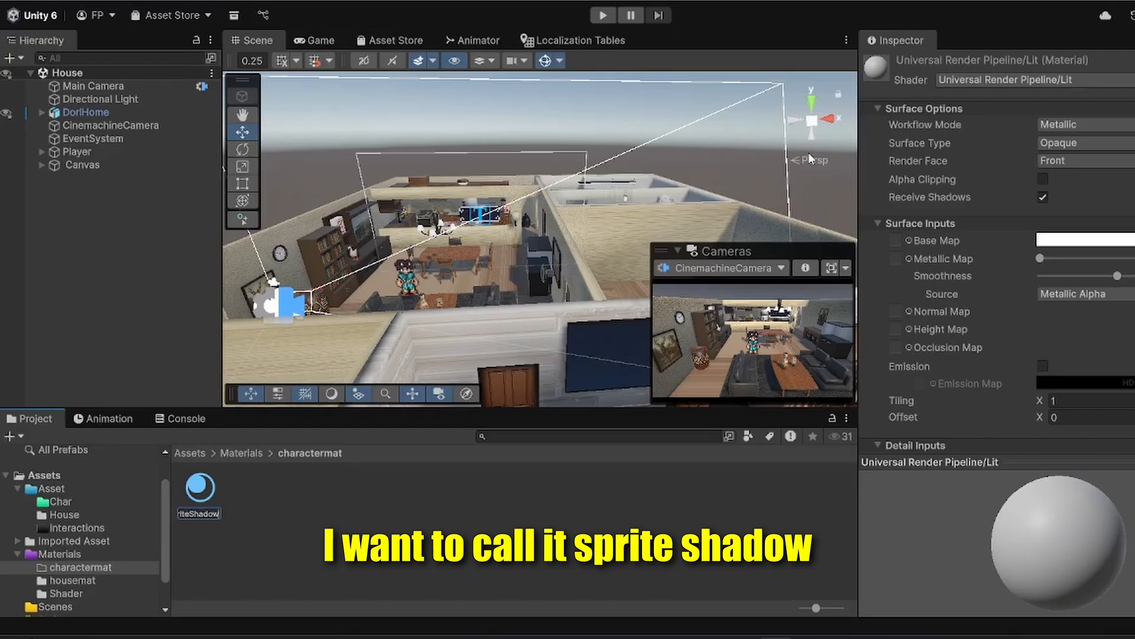
key(Return)
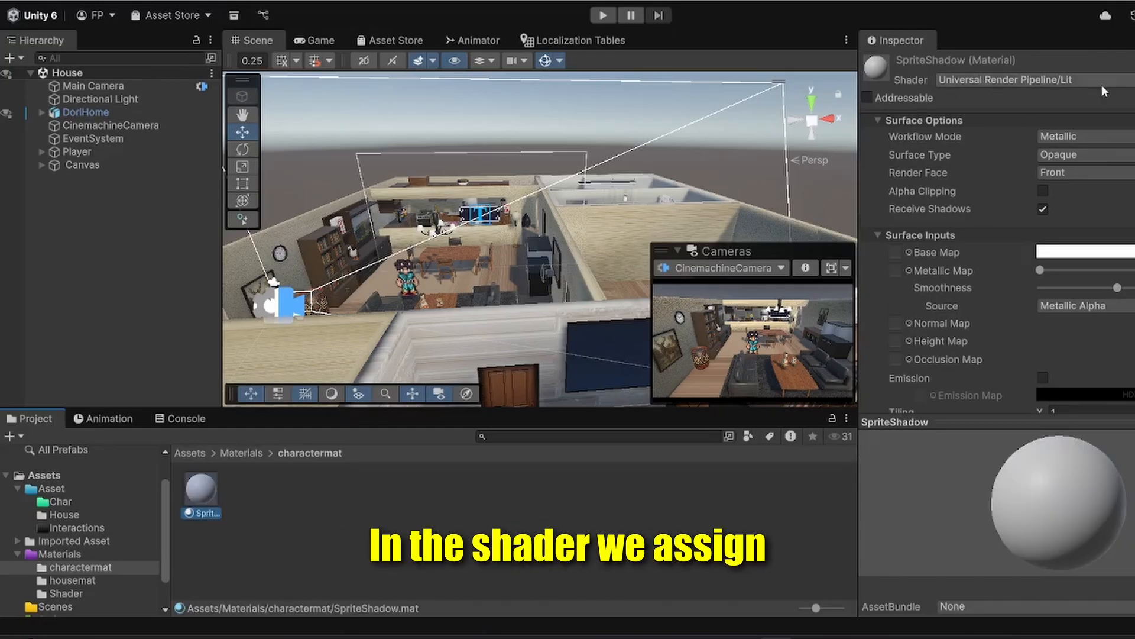
Step: Search the shader list for Shadow and assign Sprites/Custom/SpriteShadow to the SpriteShadow material
click(1128, 85)
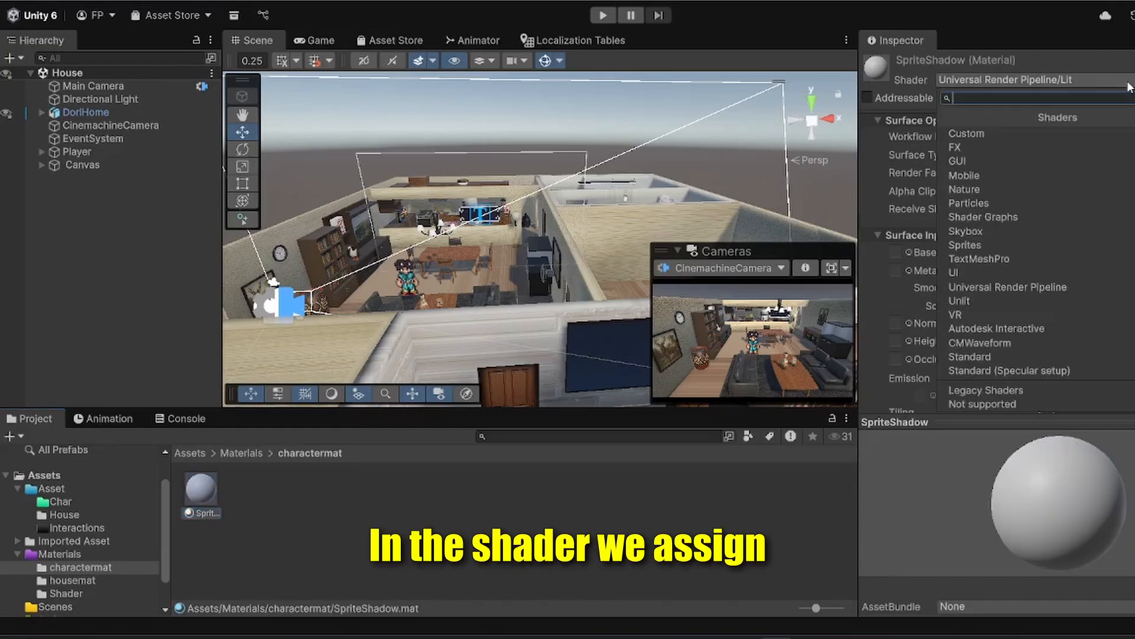
click(1006, 133)
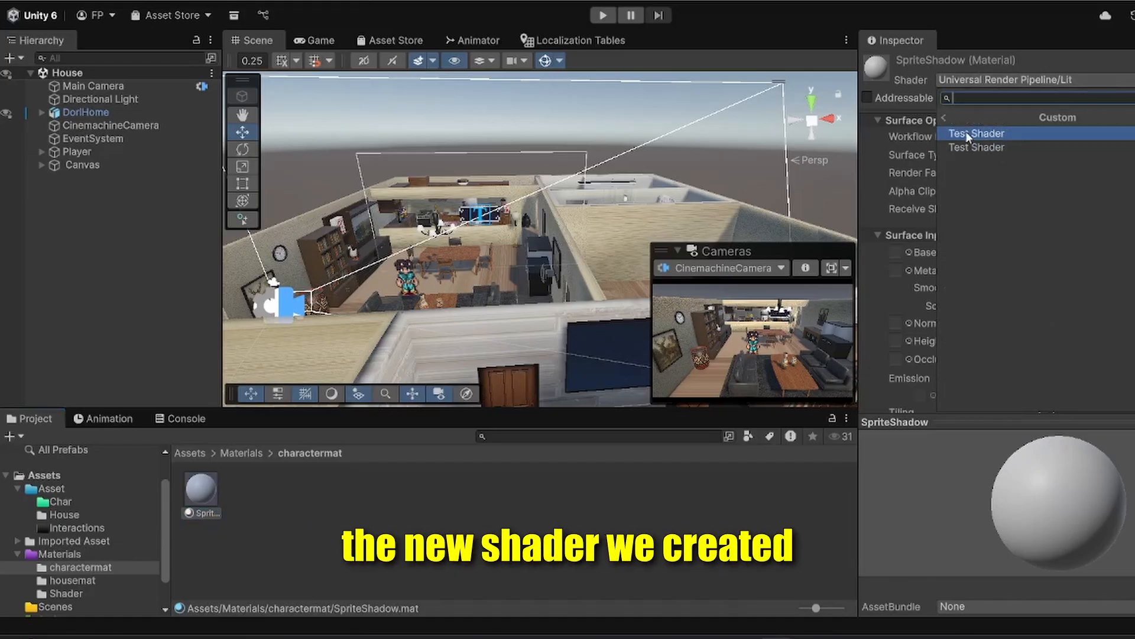
click(938, 117)
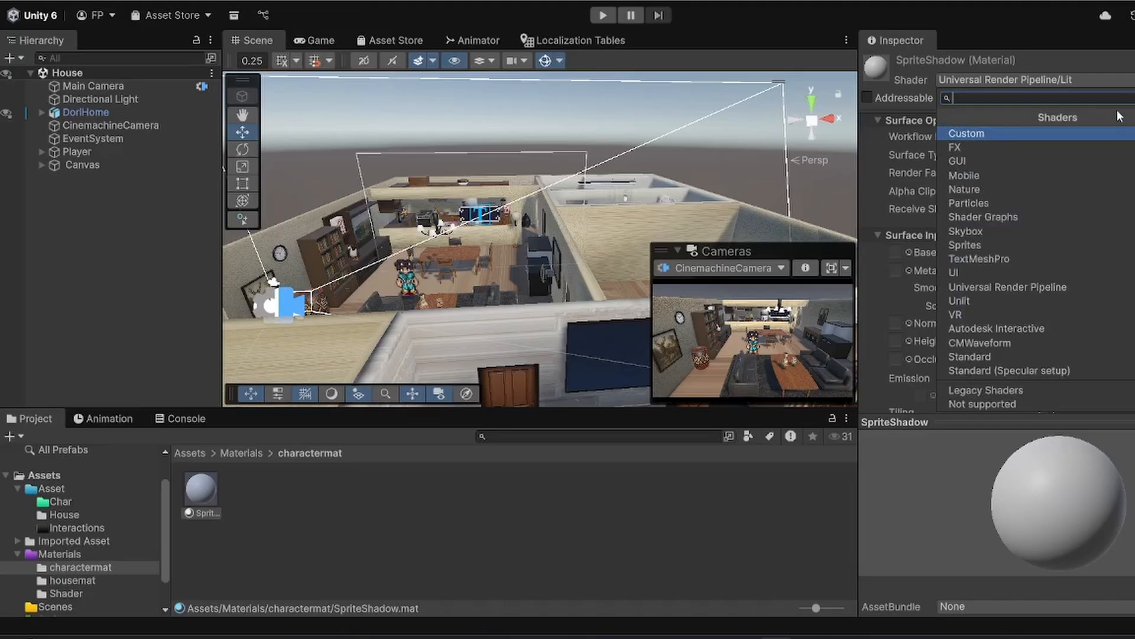
text(Shadow)
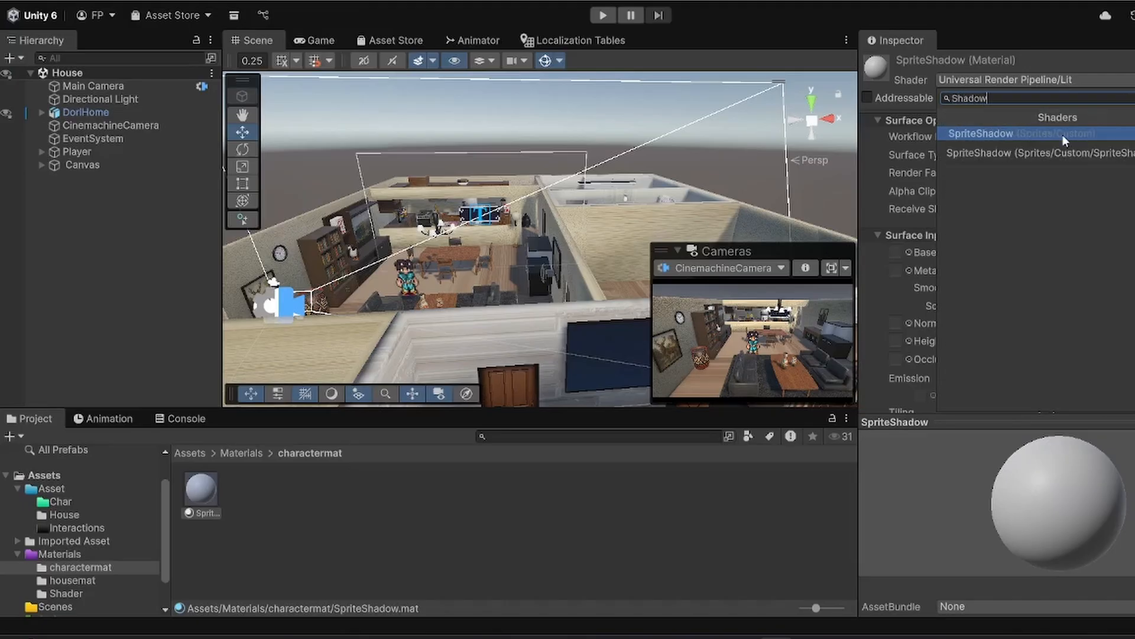
click(1063, 135)
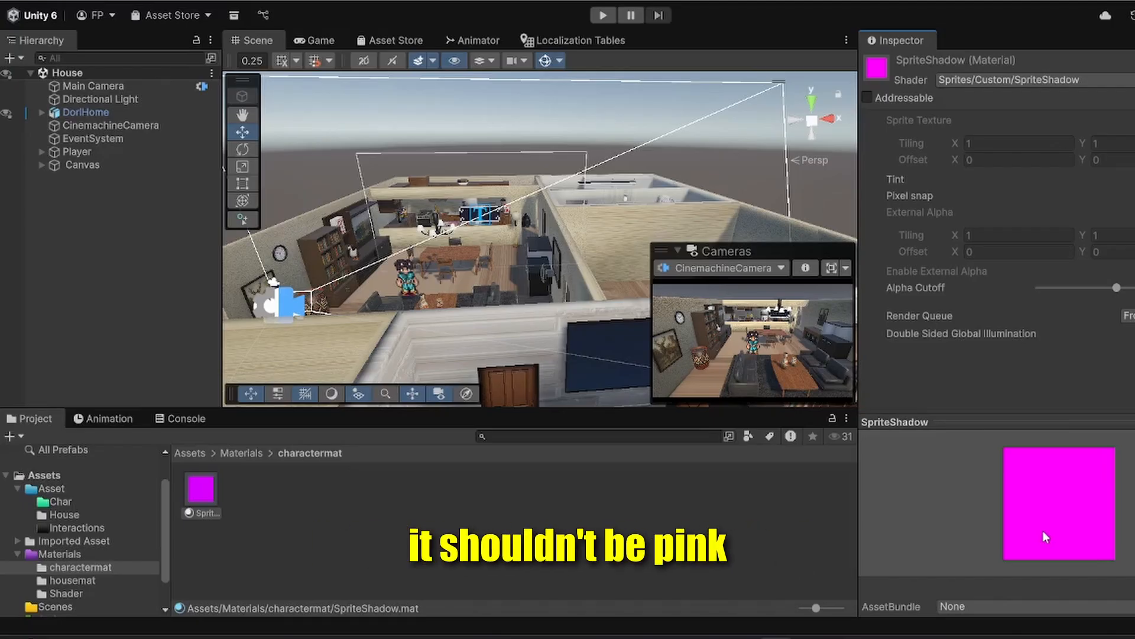
Step: Assign the SpriteShadow material to the Sprite Renderer of the Player's child character sprite
click(85, 151)
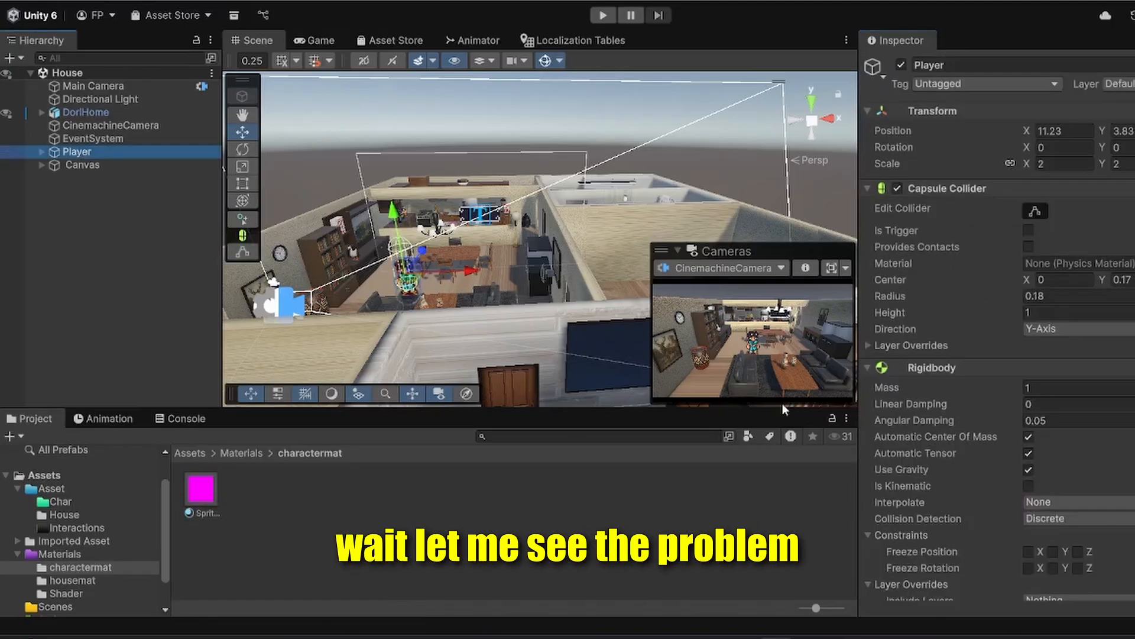
click(43, 152)
click(80, 163)
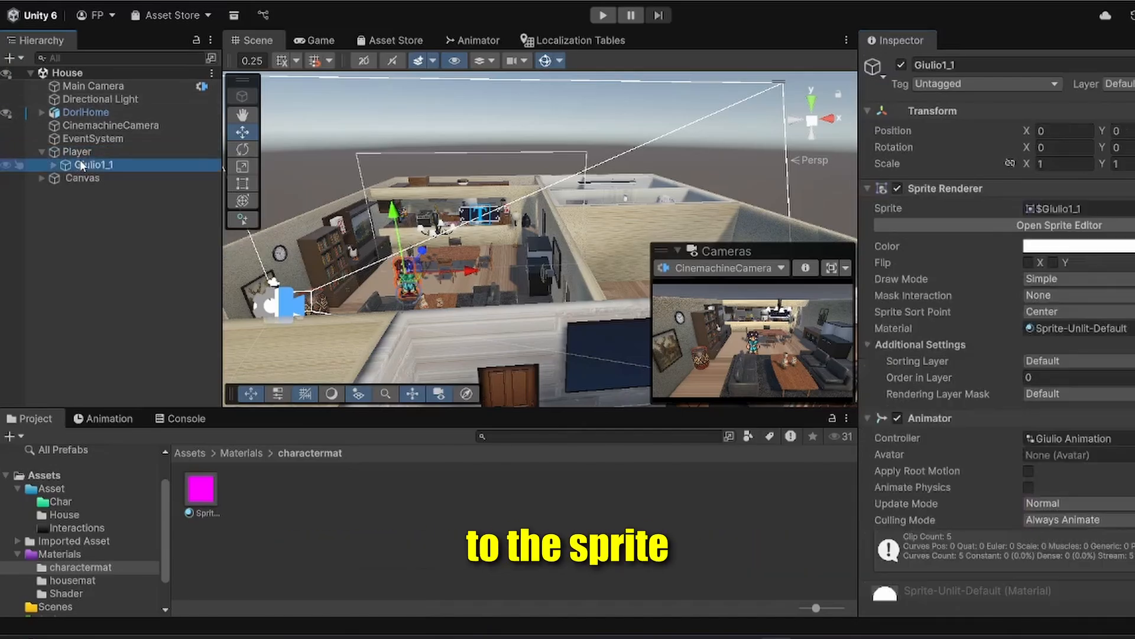
click(1134, 328)
double_click(391, 110)
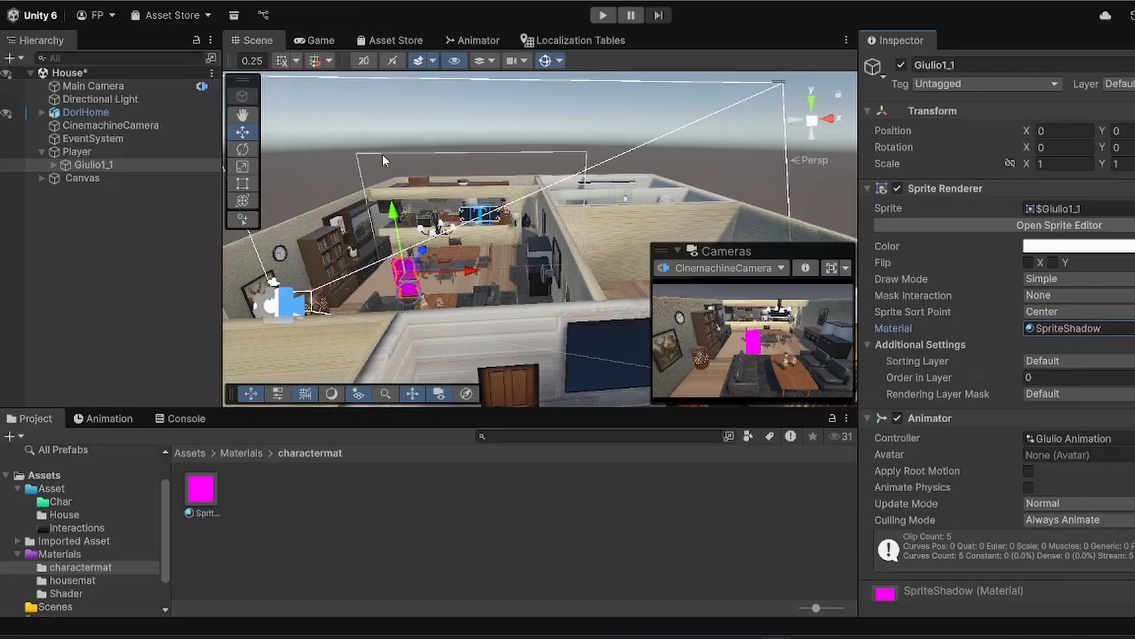
right_drag(382, 155, 485, 170)
key(w)
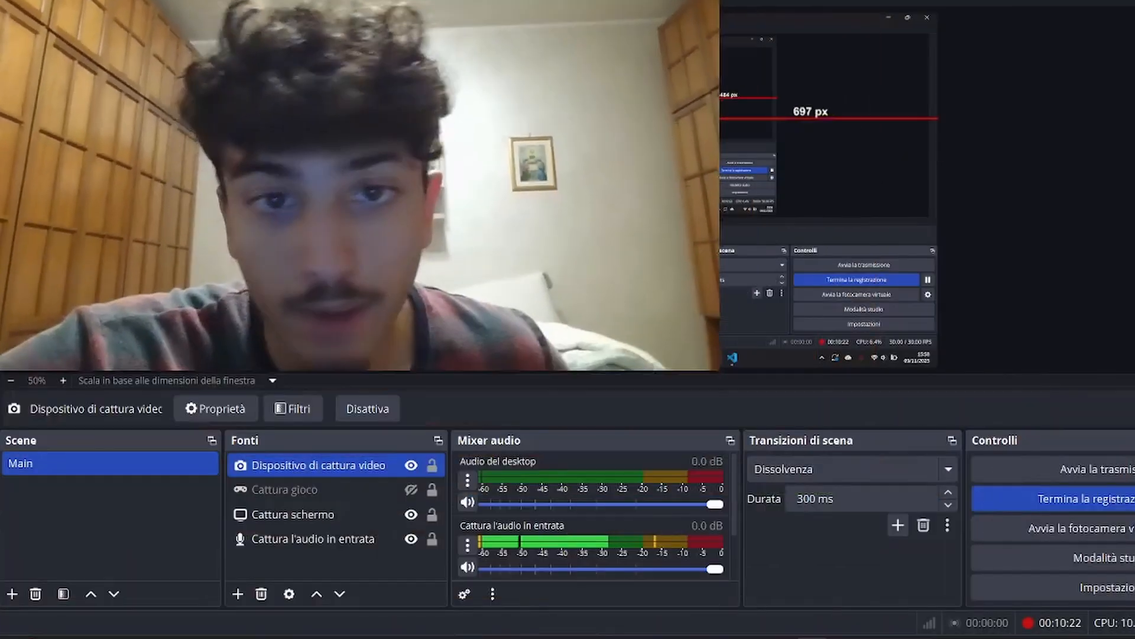
drag(674, 220, 494, 117)
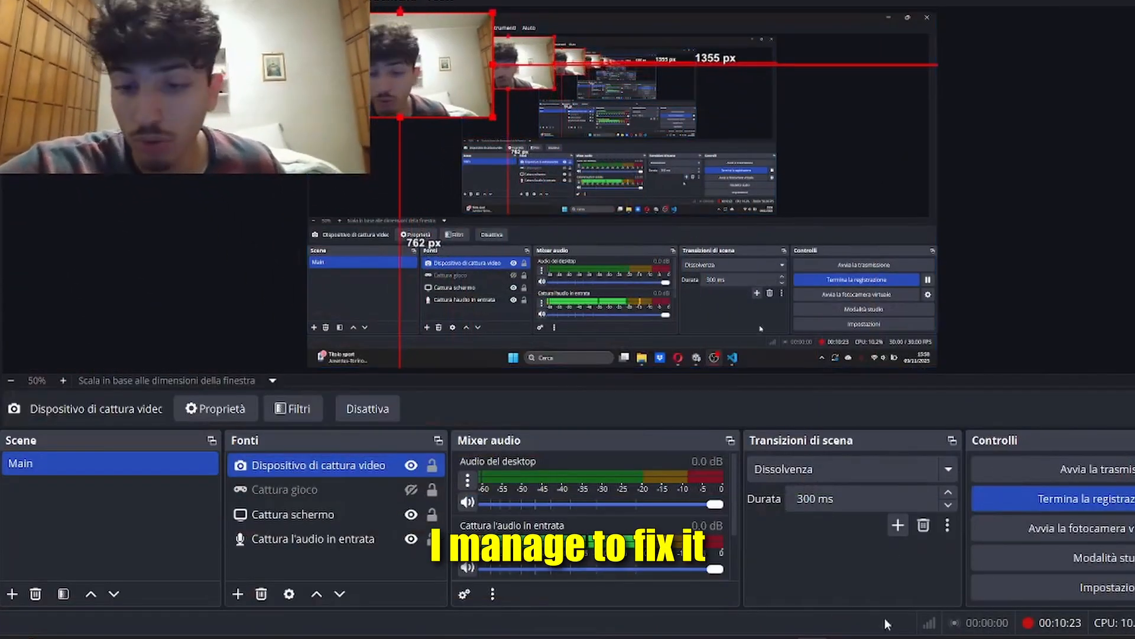
Step: Switch to Unity and open the Materials/Shader folder in the project assets
click(785, 638)
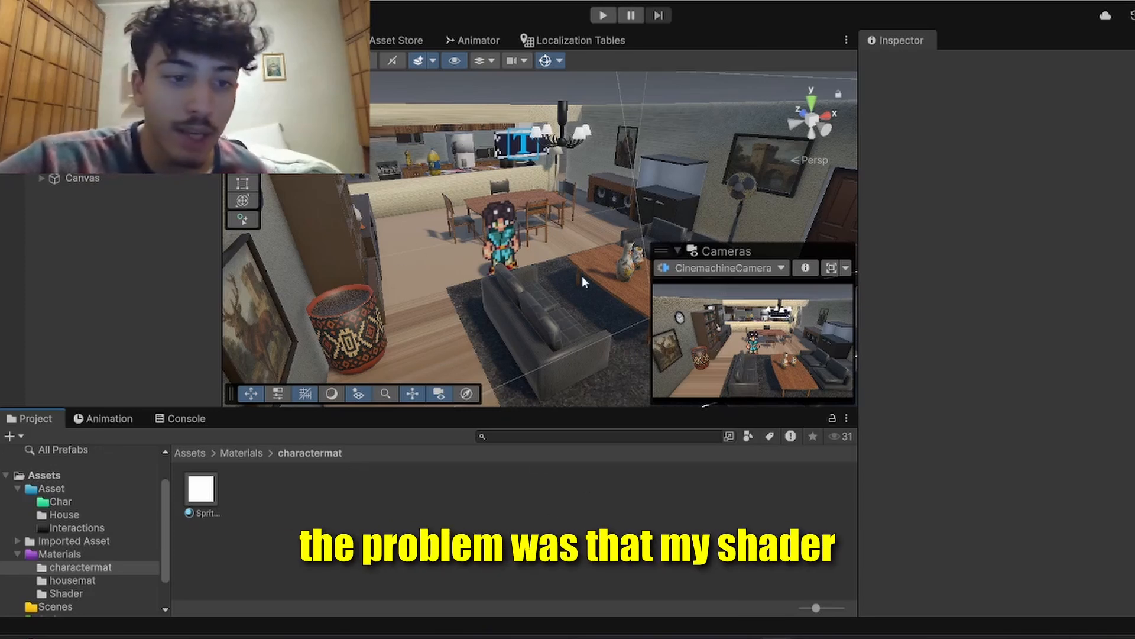
click(242, 454)
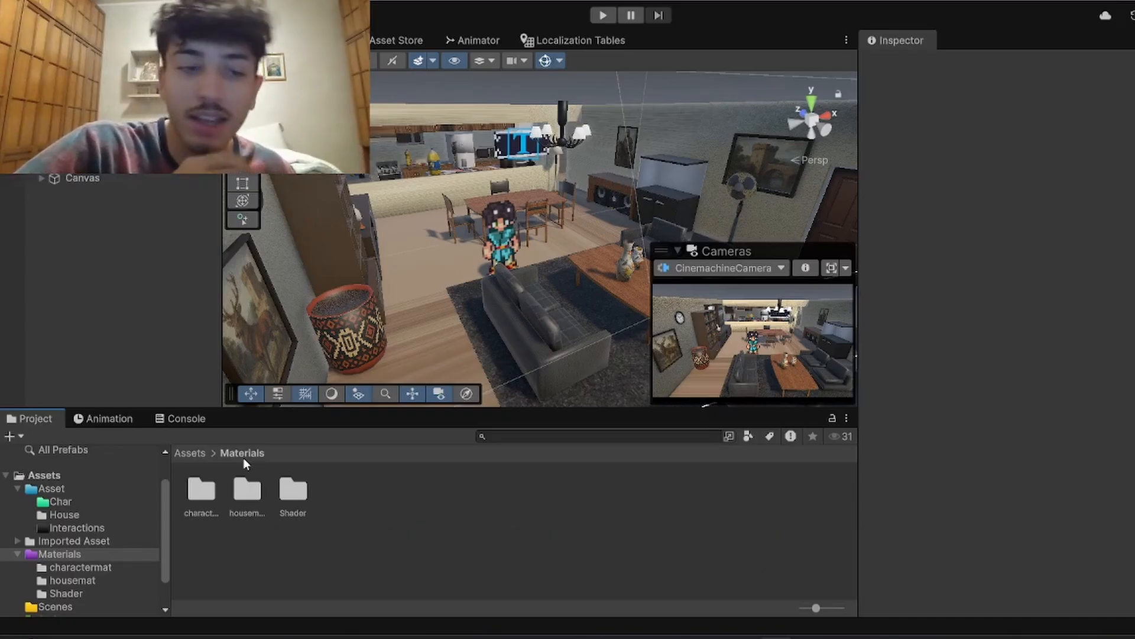
double_click(293, 491)
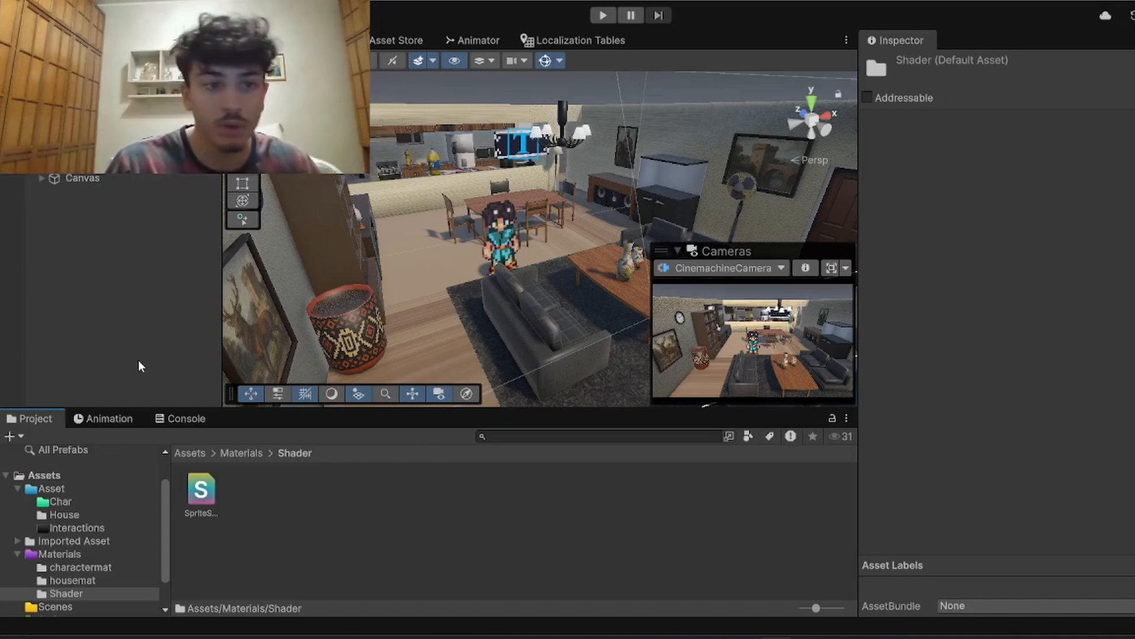
Step: Show the character sprite's properties in Debug mode and set its Sprite Renderer's Cast Shadows to On
click(501, 236)
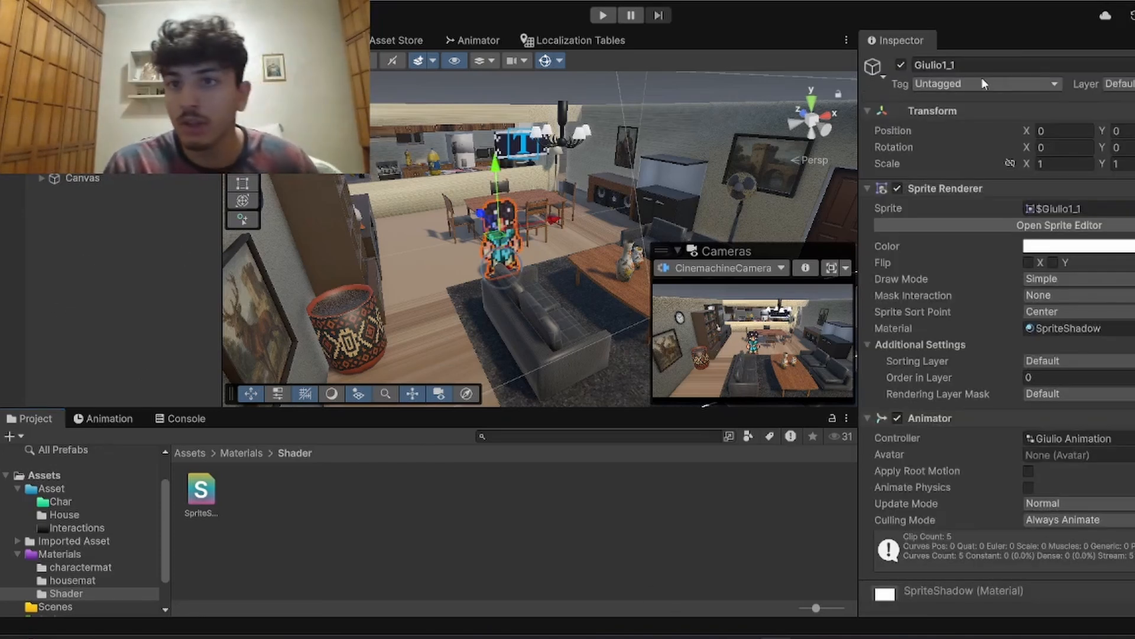
click(1134, 41)
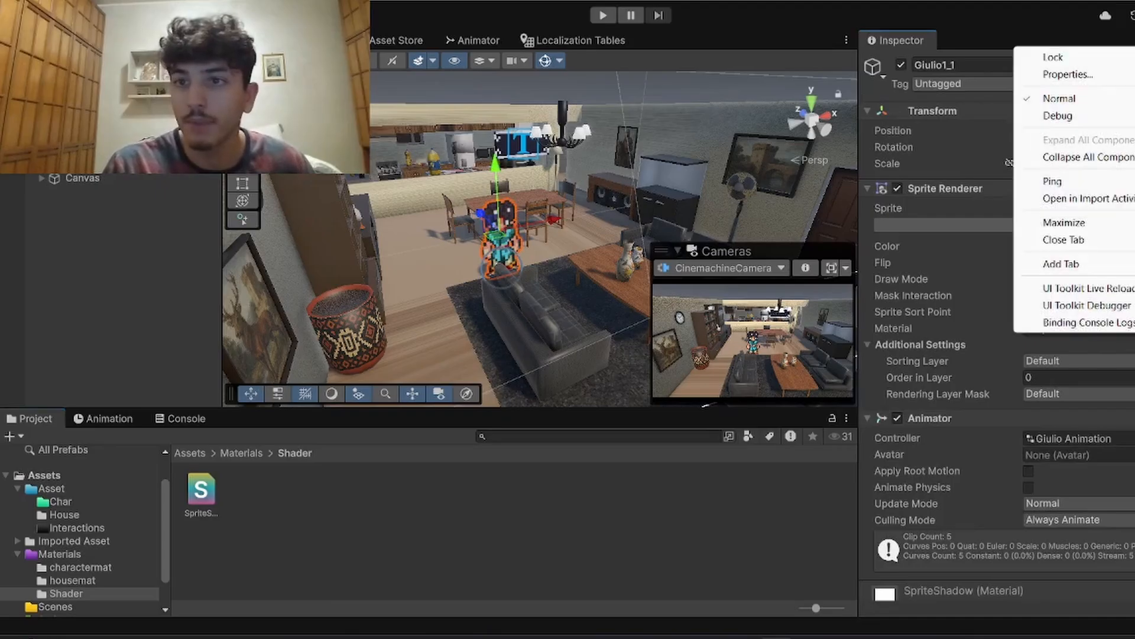
click(1074, 117)
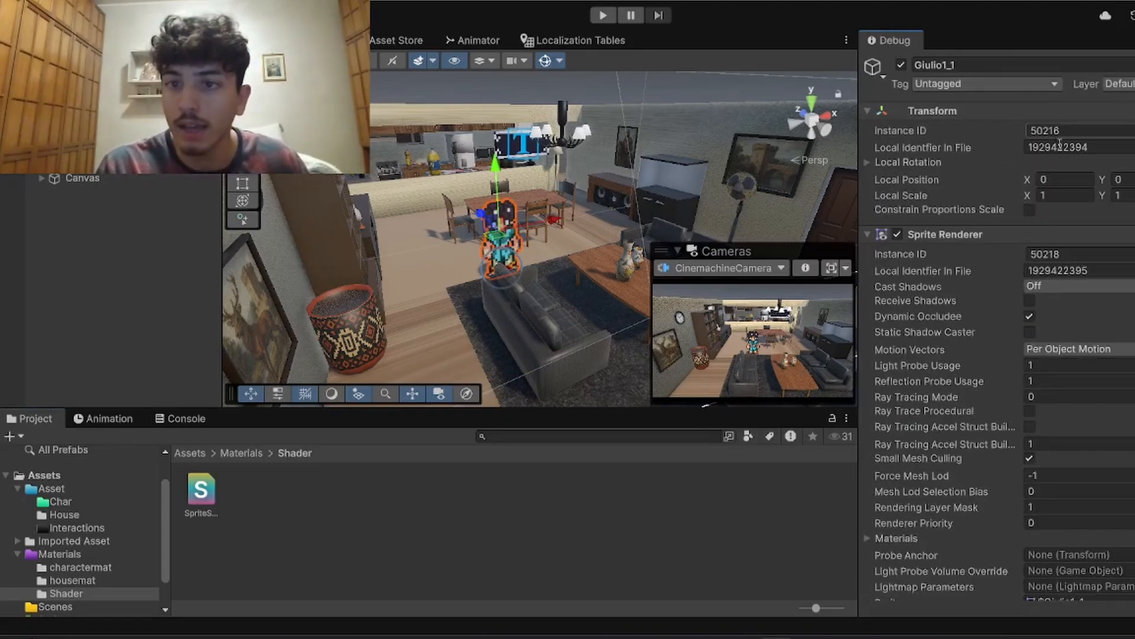
click(1045, 288)
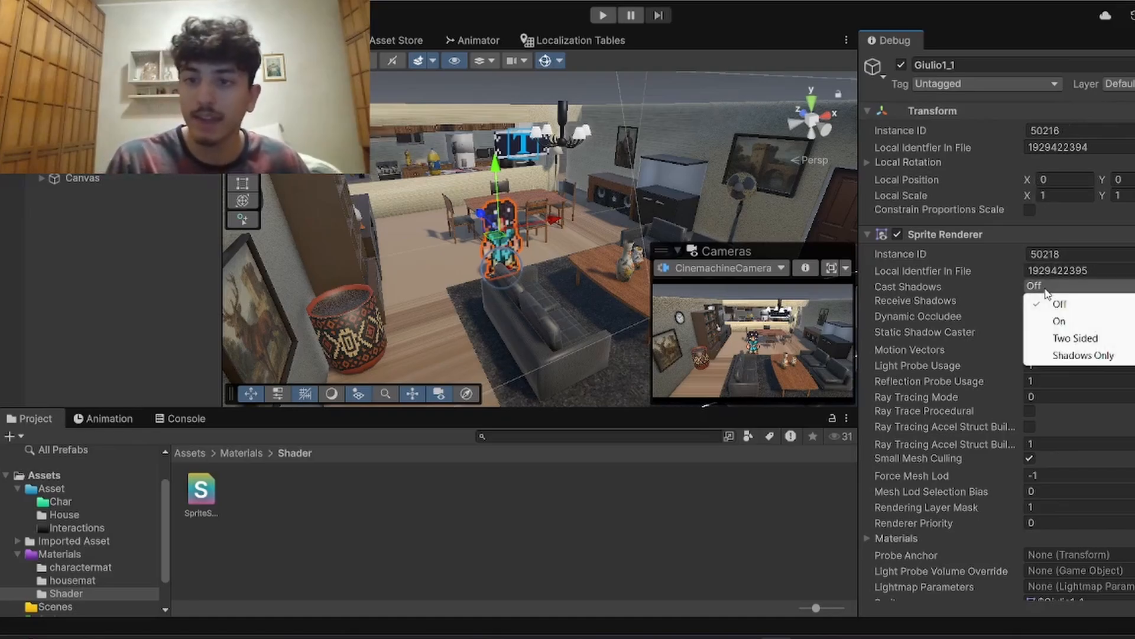
click(1060, 322)
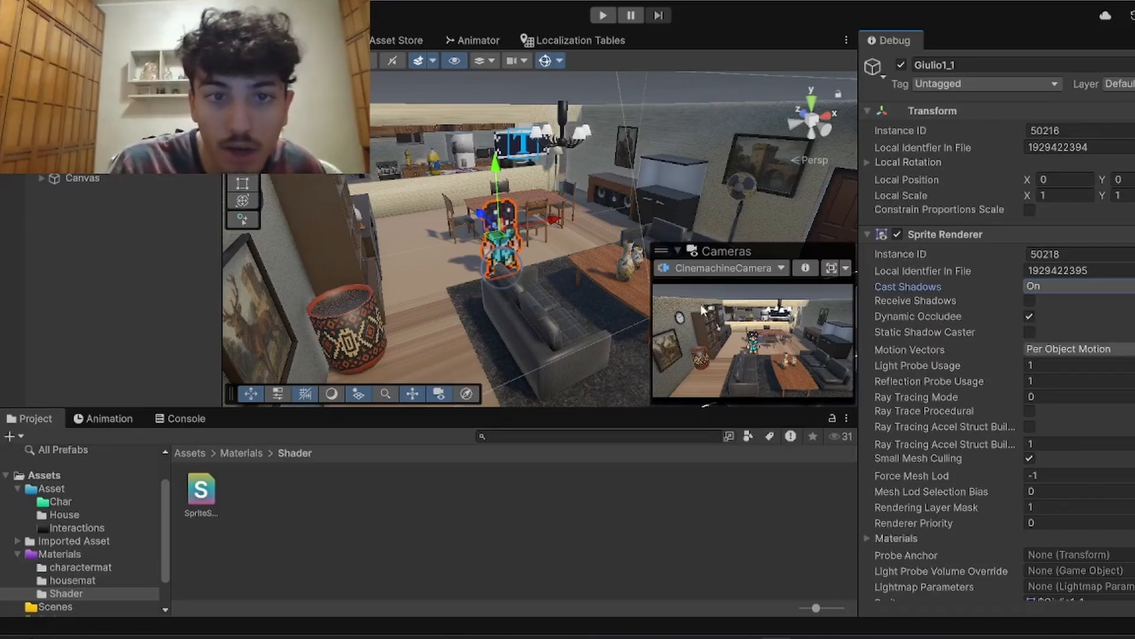
Step: Try rotating the Directional Light to compare how shadows fall in the room
key(f)
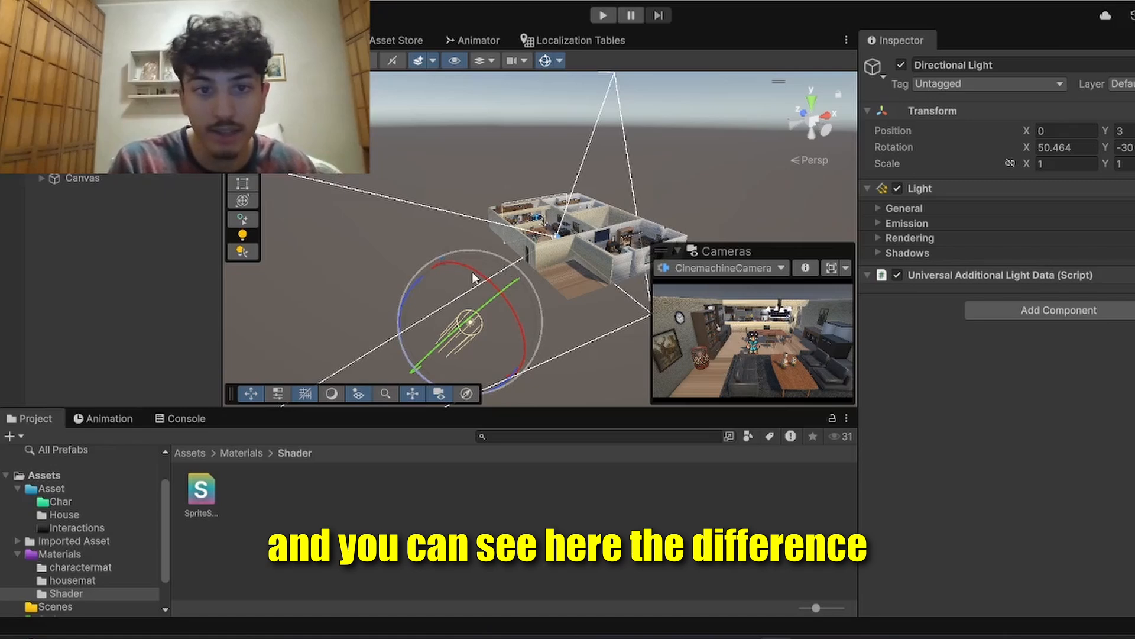
drag(473, 277, 318, 244)
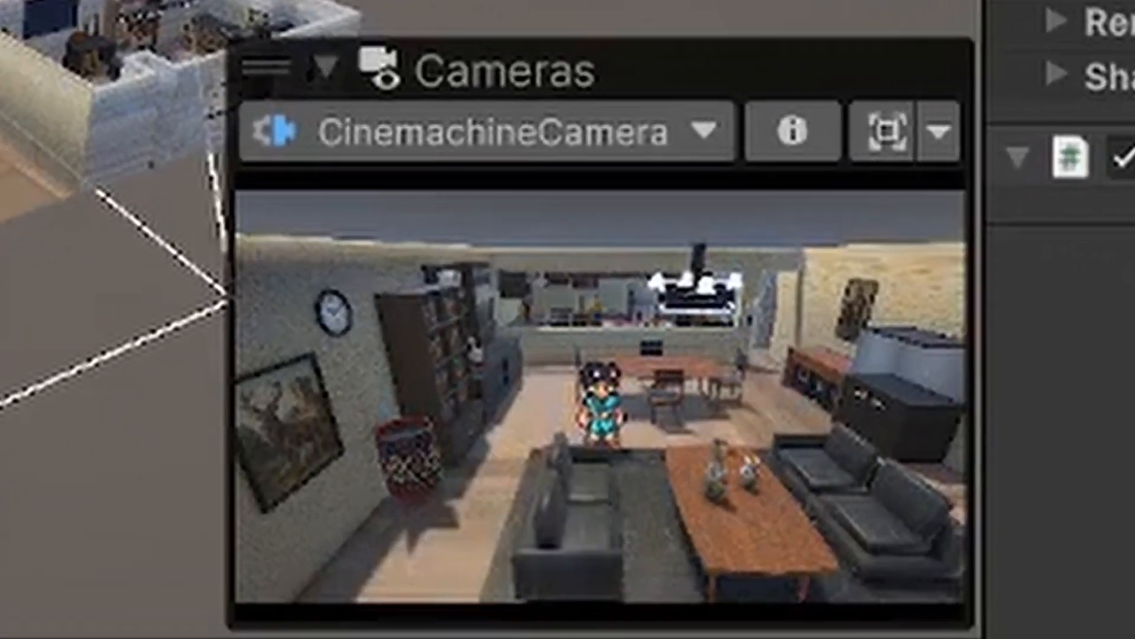
drag(2, 2, 8, 2)
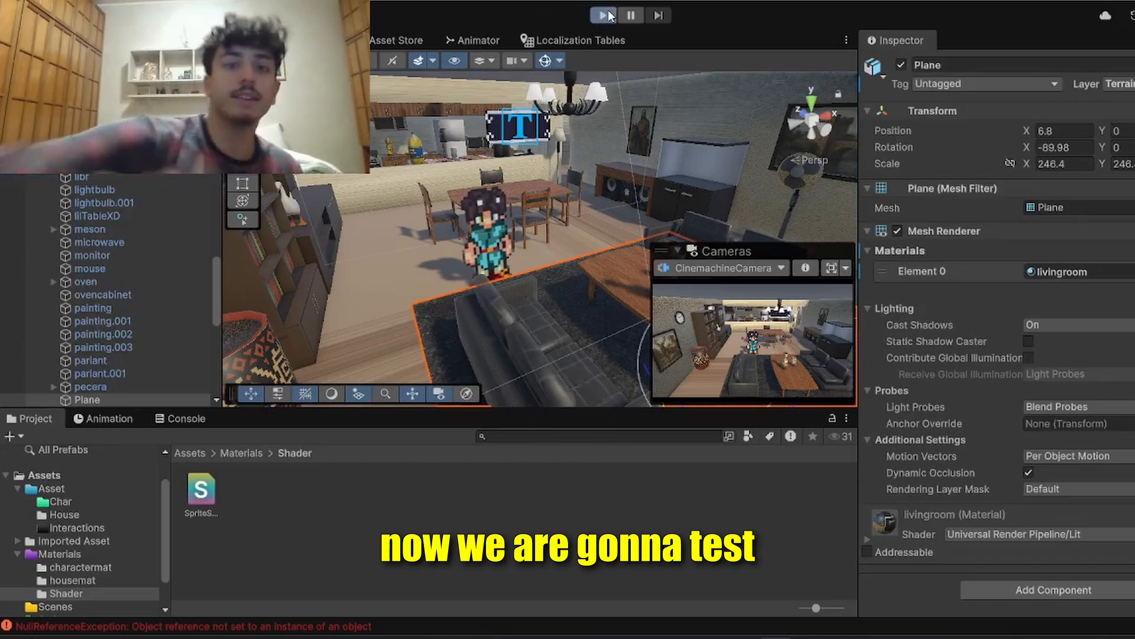
Step: Run the game to test the character in the living room and stop it
click(604, 14)
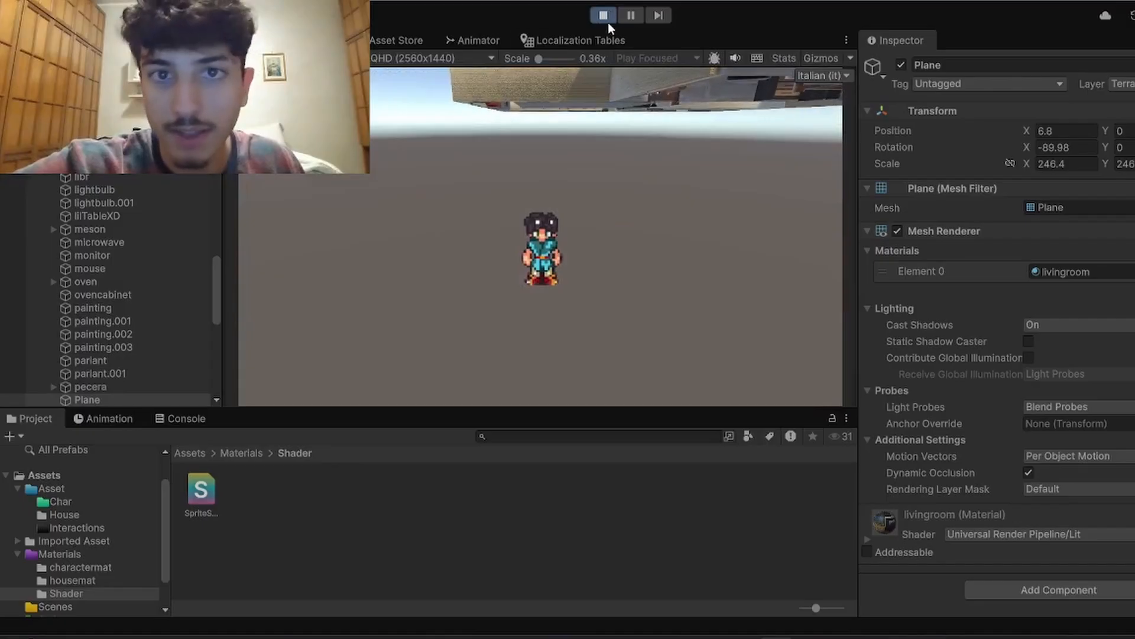
click(608, 23)
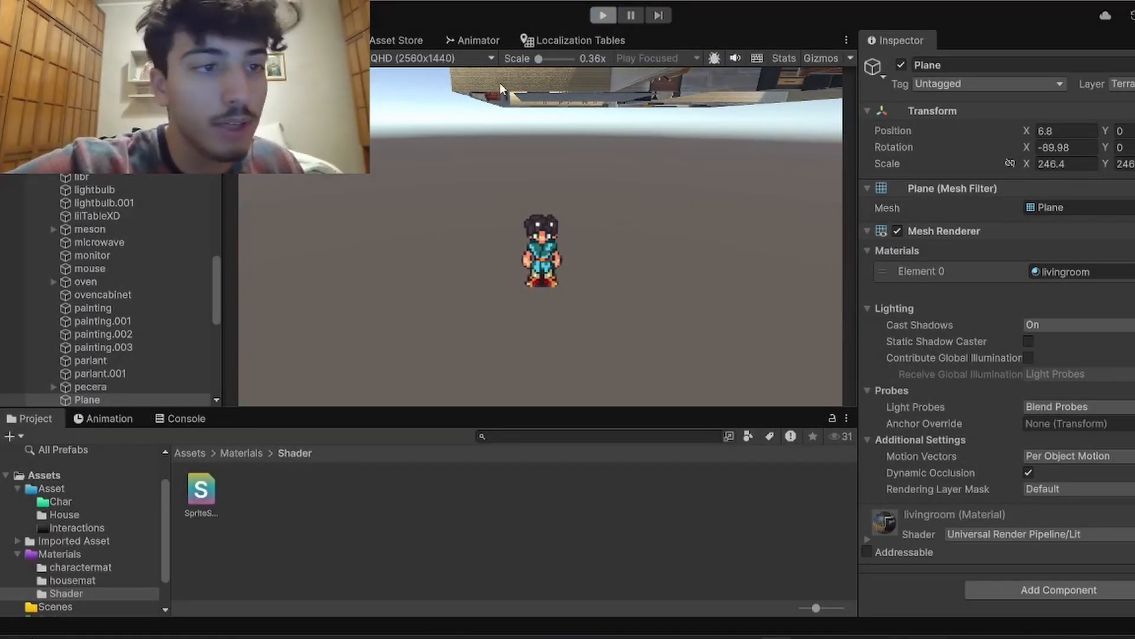
Step: Add a Mesh Collider to the house's floor object and test the character on it in Play mode
click(385, 305)
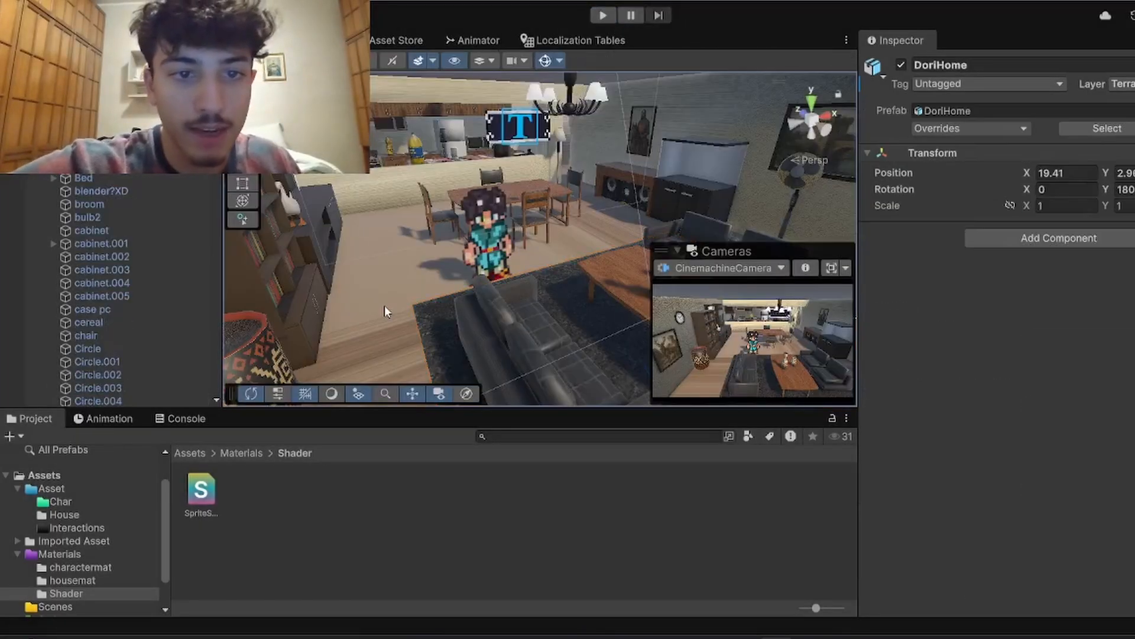
click(385, 306)
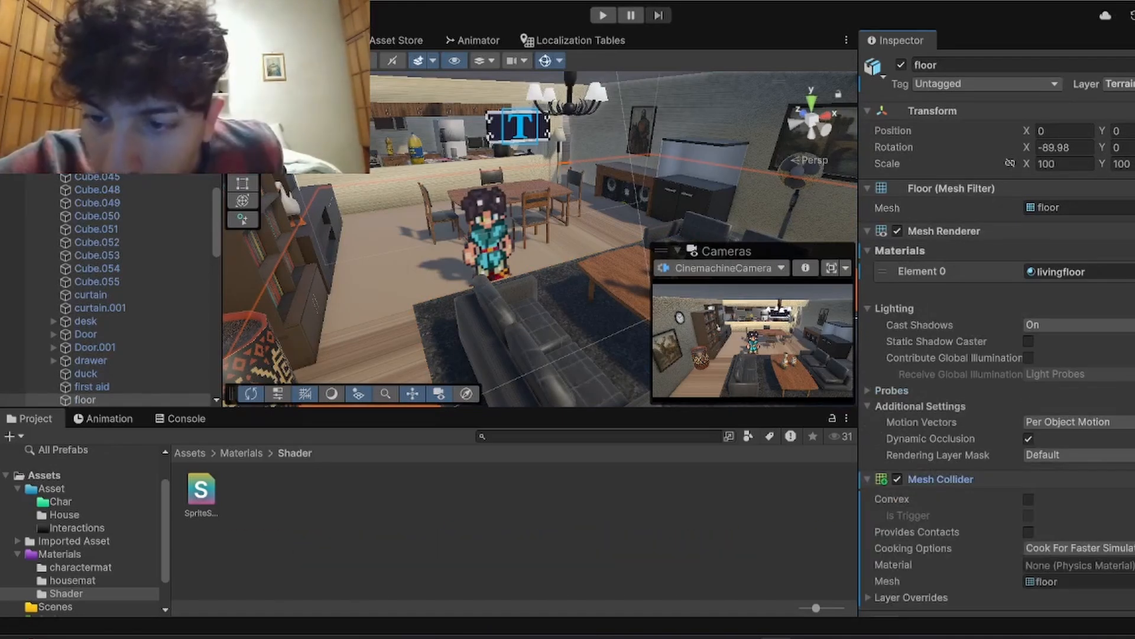
scroll(999, 325, down, 2)
scroll(1000, 355, down, 1)
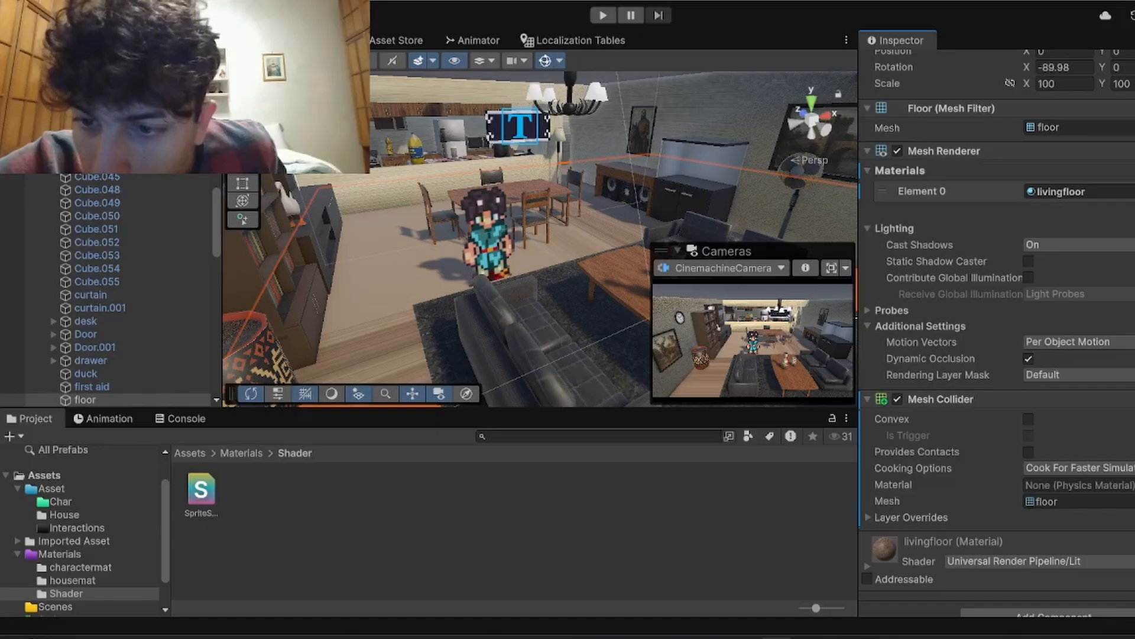
click(601, 16)
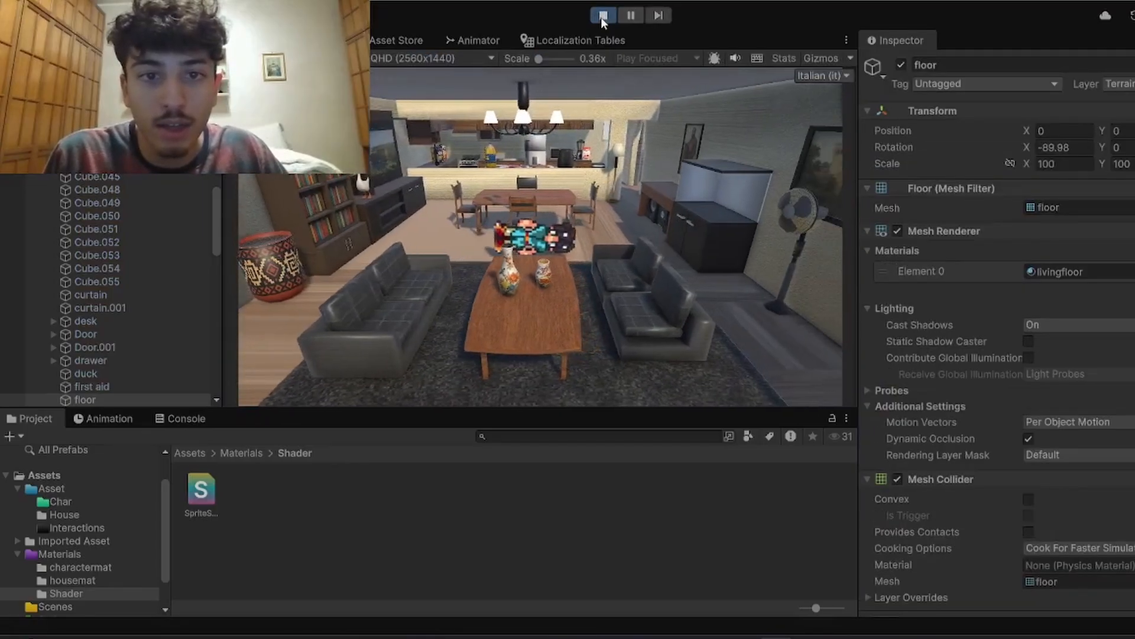
click(601, 15)
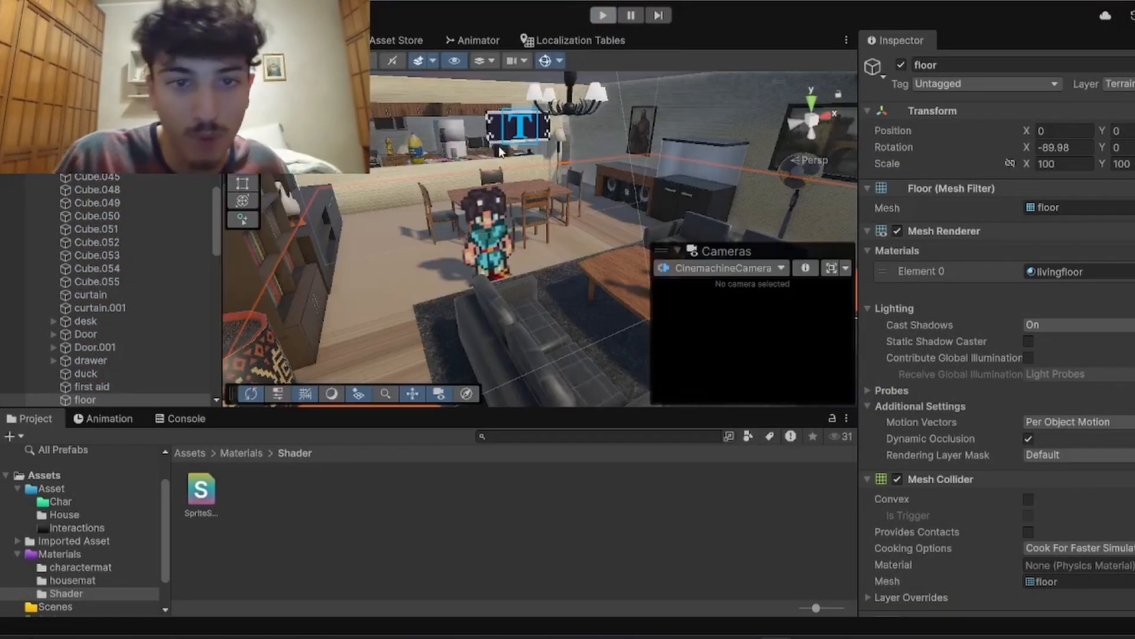
Step: Stop the game and move the Player from the house onto the separate Plane outside
click(481, 251)
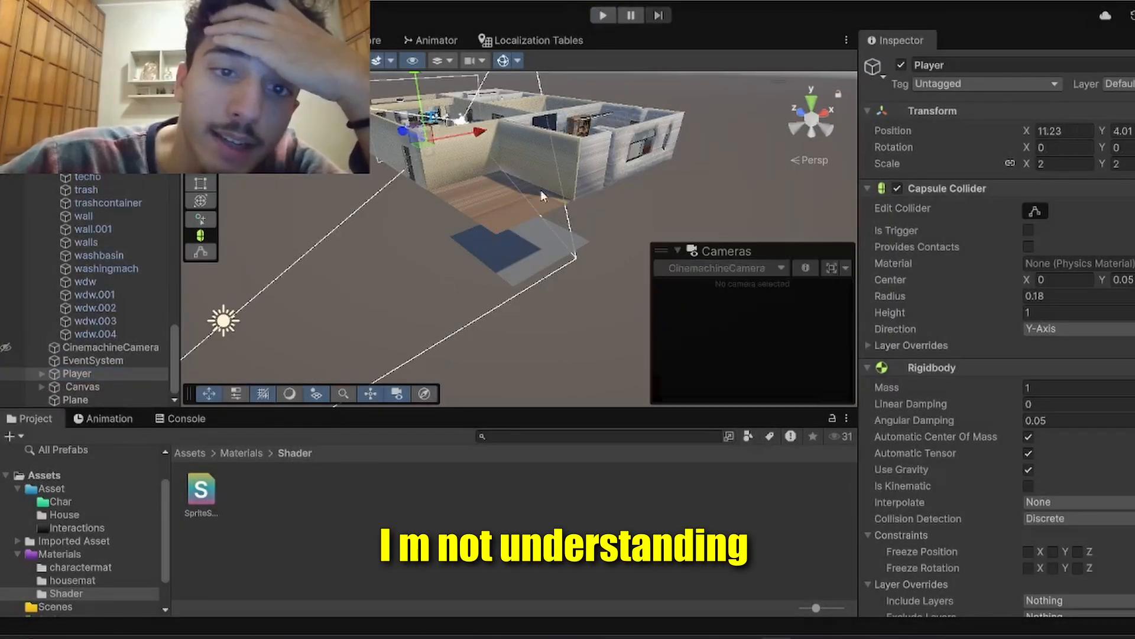
click(516, 252)
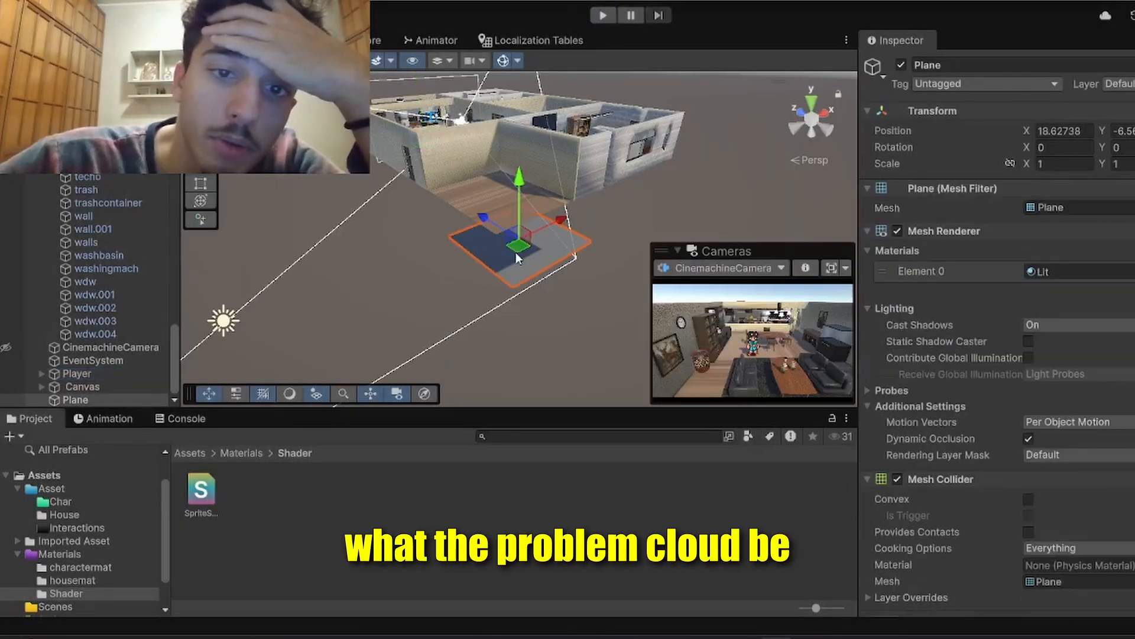
click(87, 373)
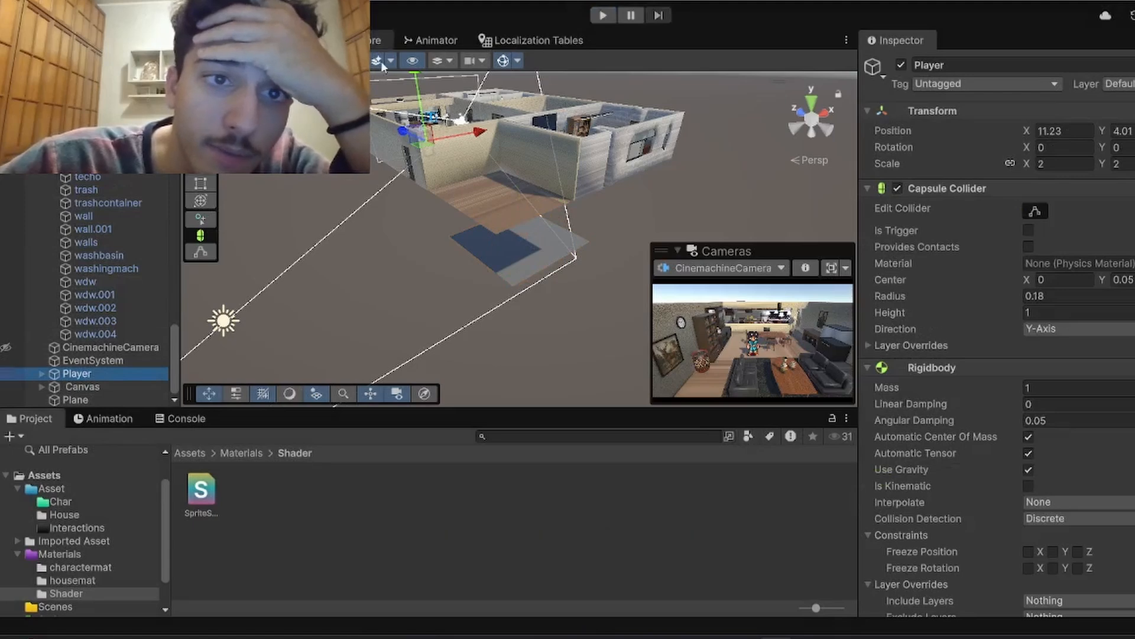
drag(415, 74, 507, 171)
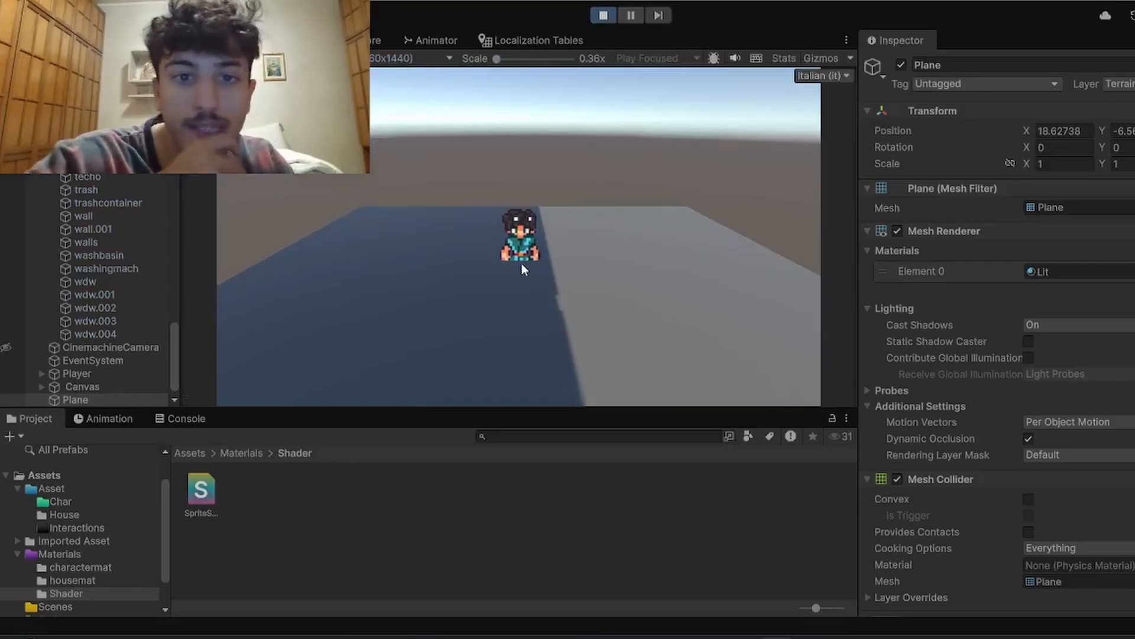
Step: Walk the character right and left across the Plane in Play mode and stop the game
key(d)
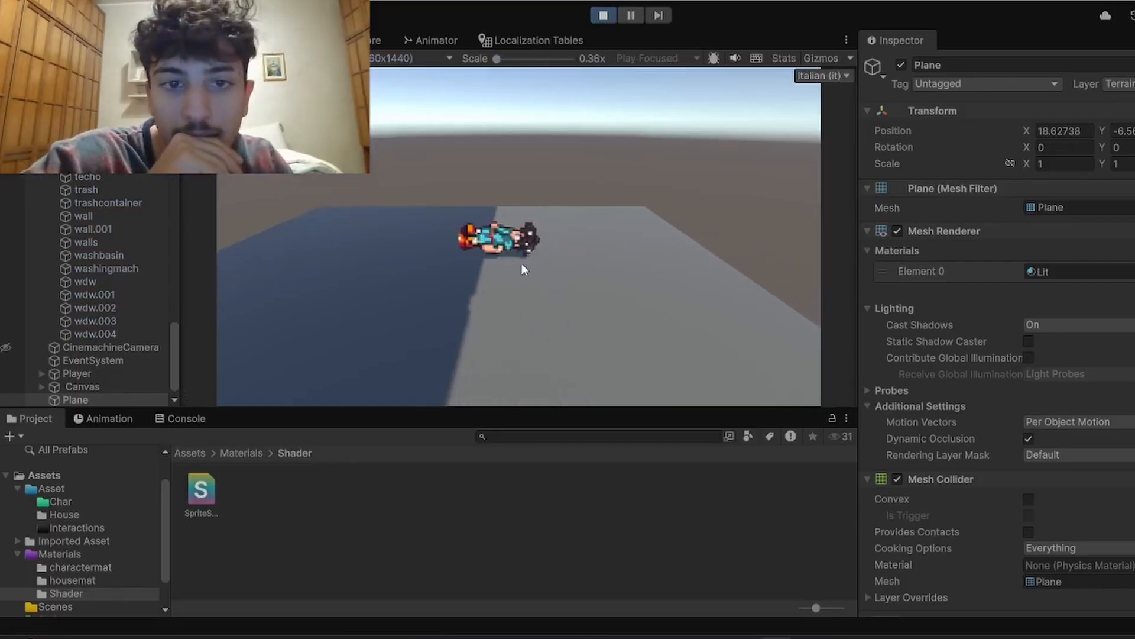
key(a)
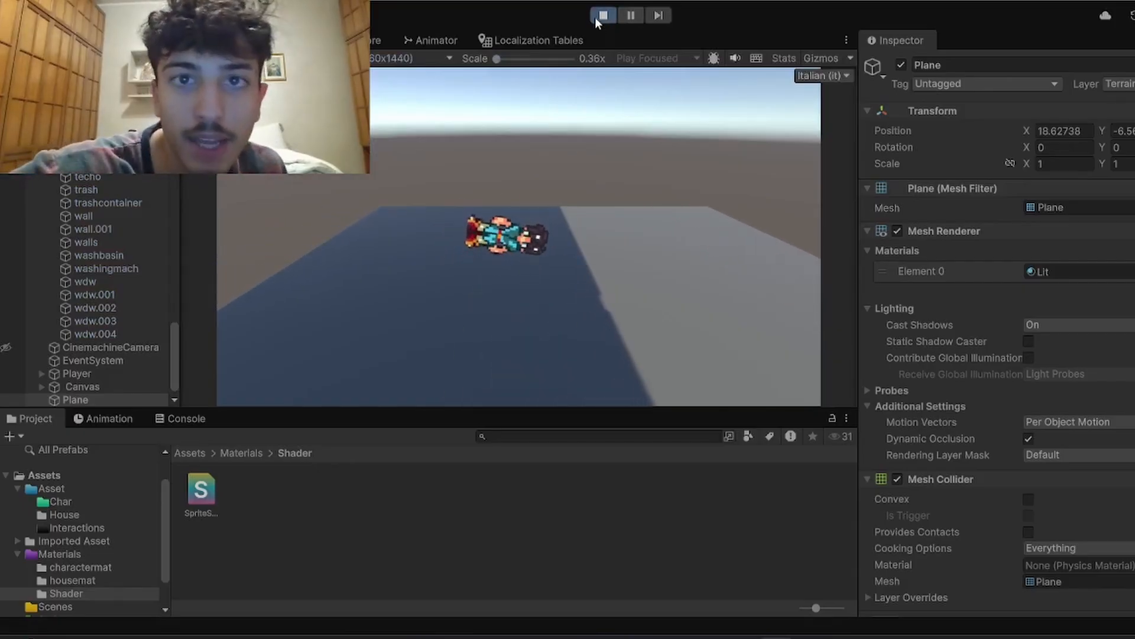
click(601, 16)
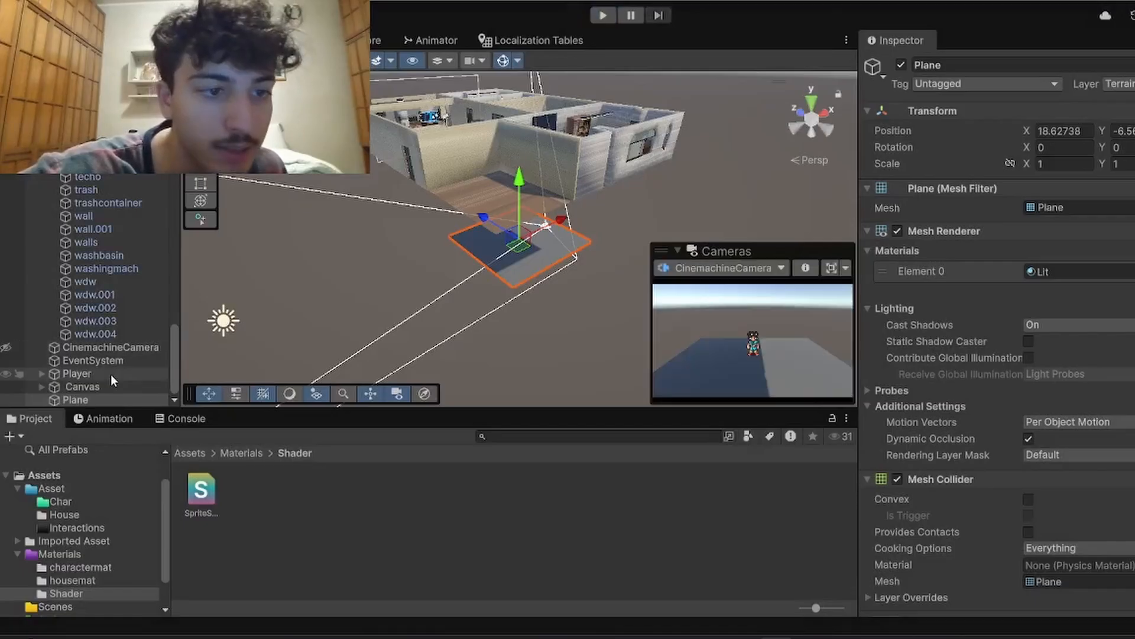
Step: Set Ground Dist to 4 in the Player's Player Controller script
click(112, 373)
scroll(1052, 484, down, 5)
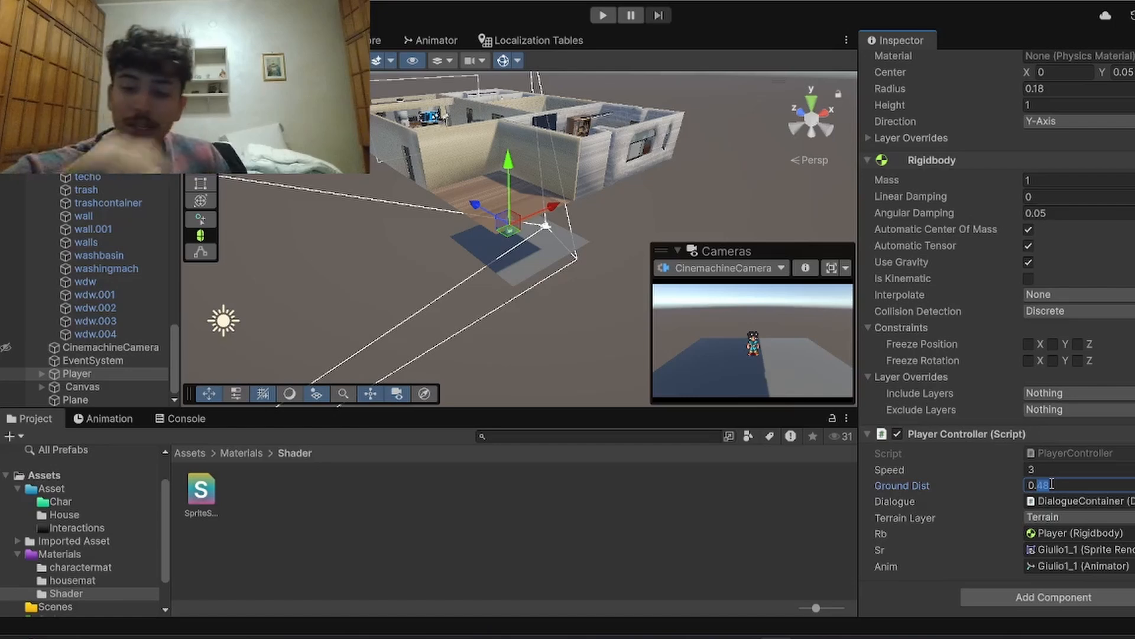
key(BackSpace)
key(BackSpace)
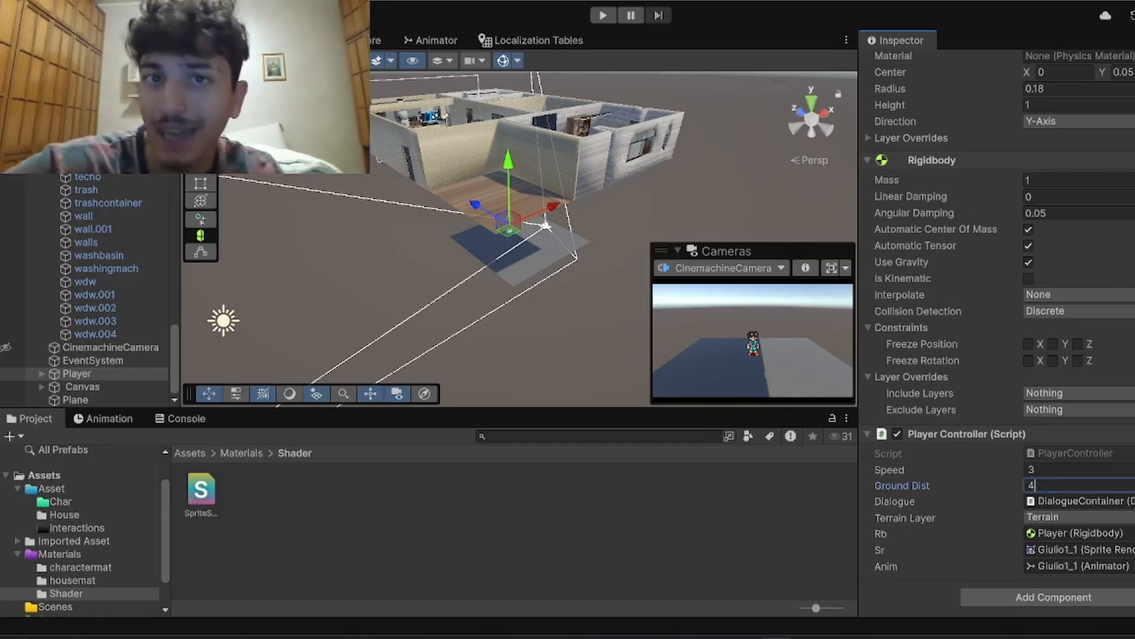
Step: Run the game and set the Player Controller's Ground Dist to 1 while it plays
click(604, 16)
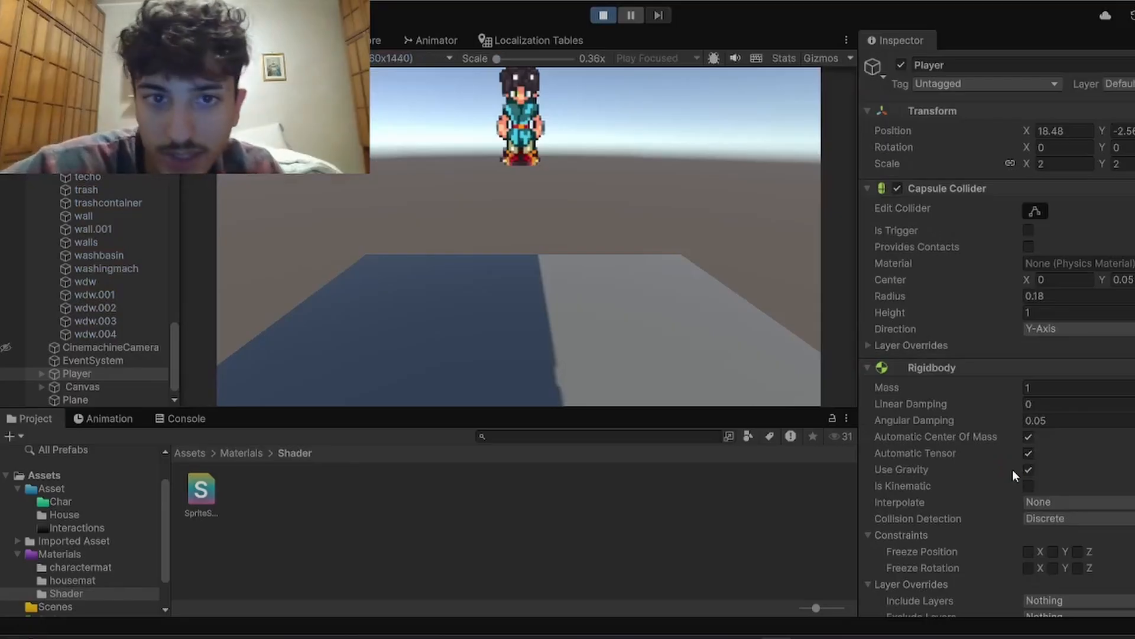
scroll(1012, 469, down, 5)
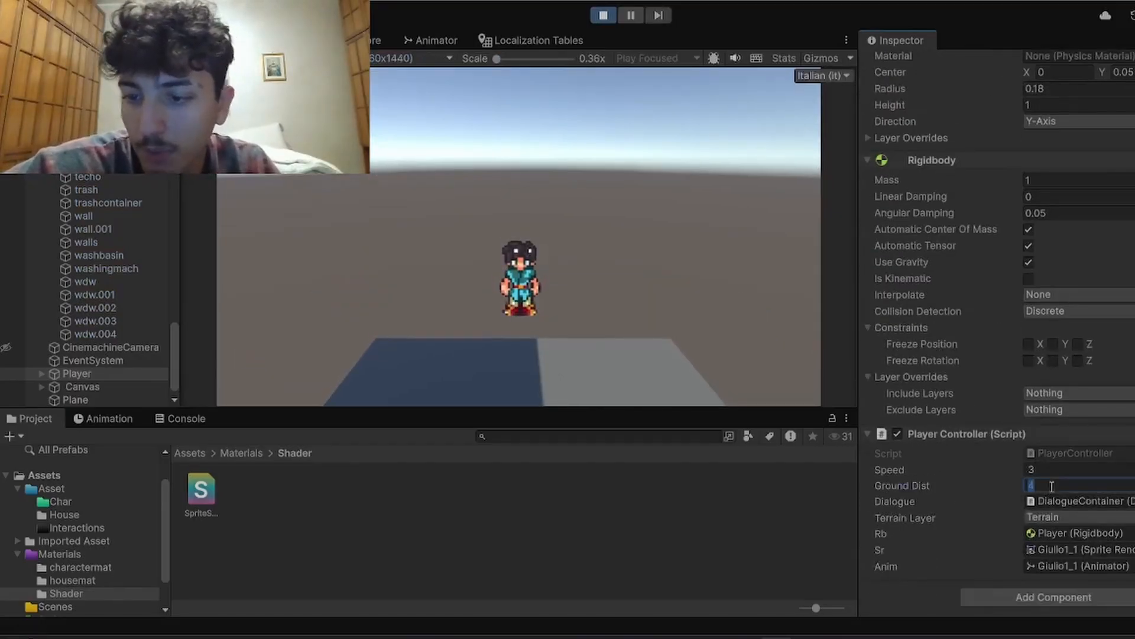
text(1)
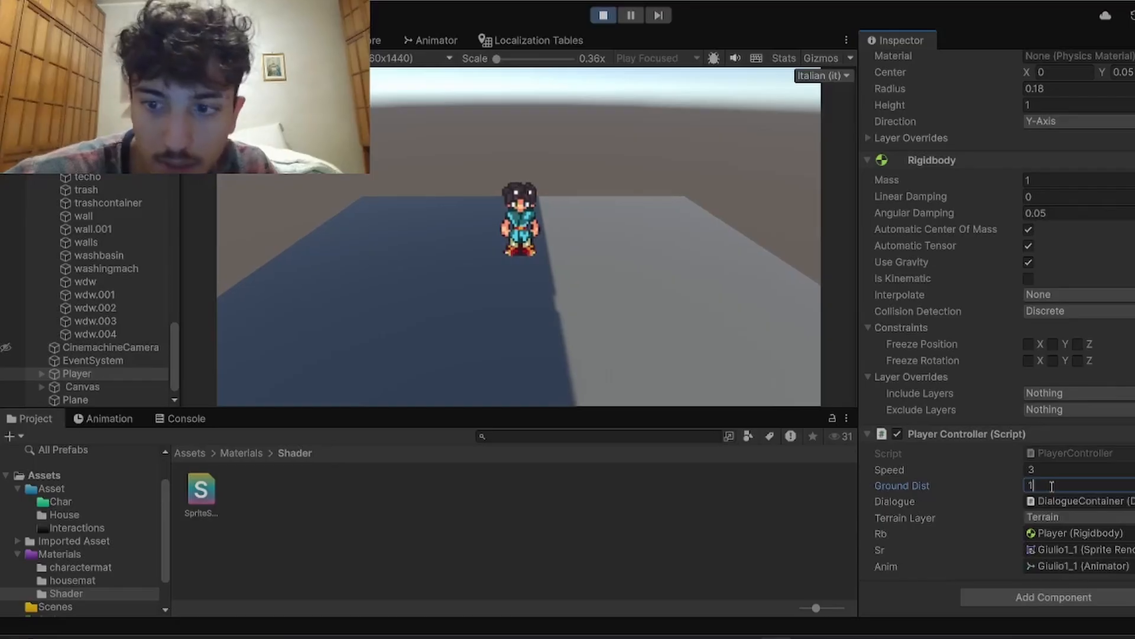
text(d)
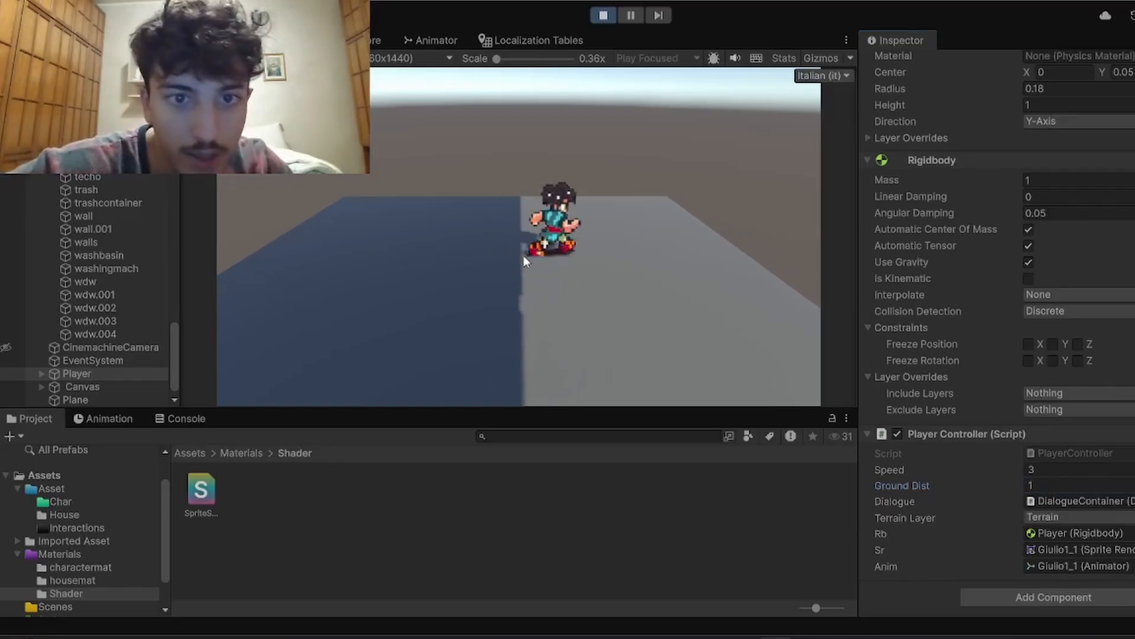
text(as)
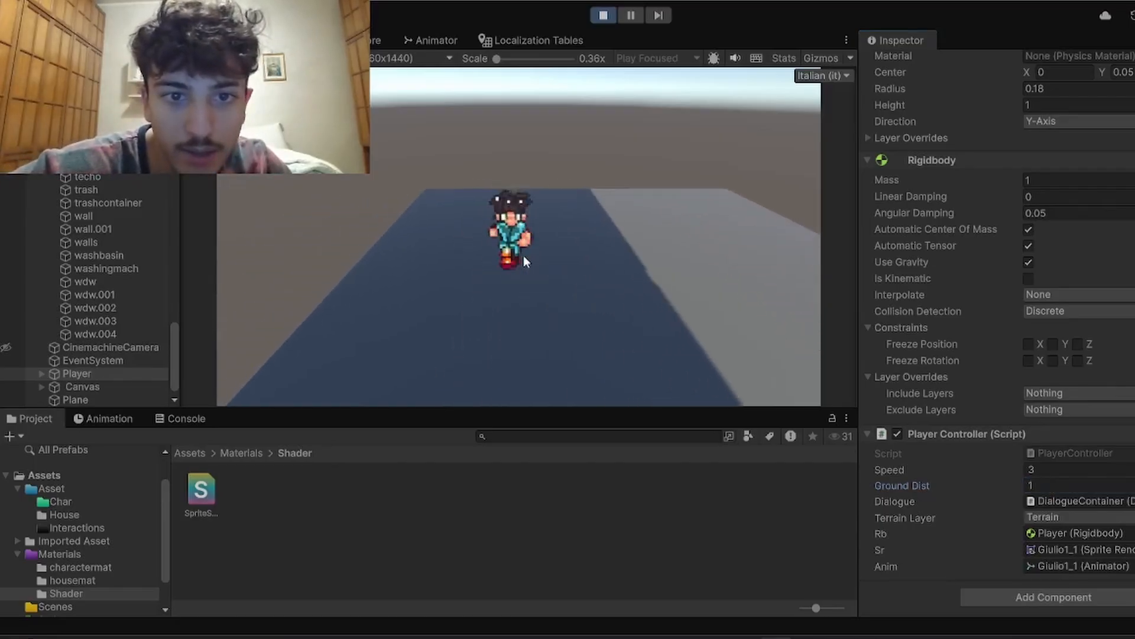
text(ds)
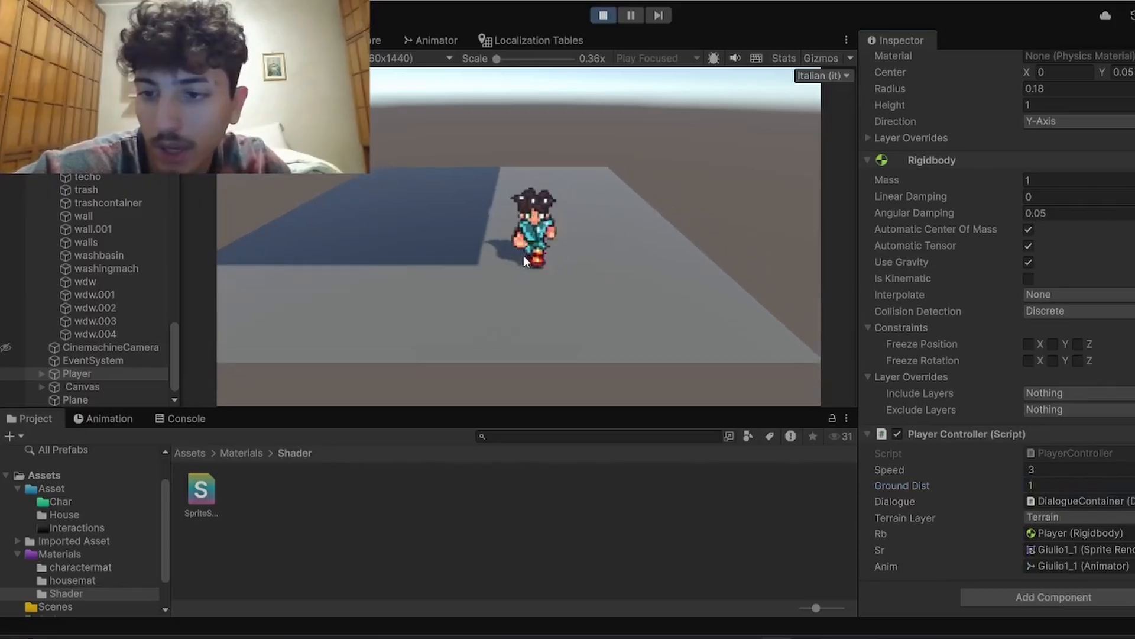
text(aws)
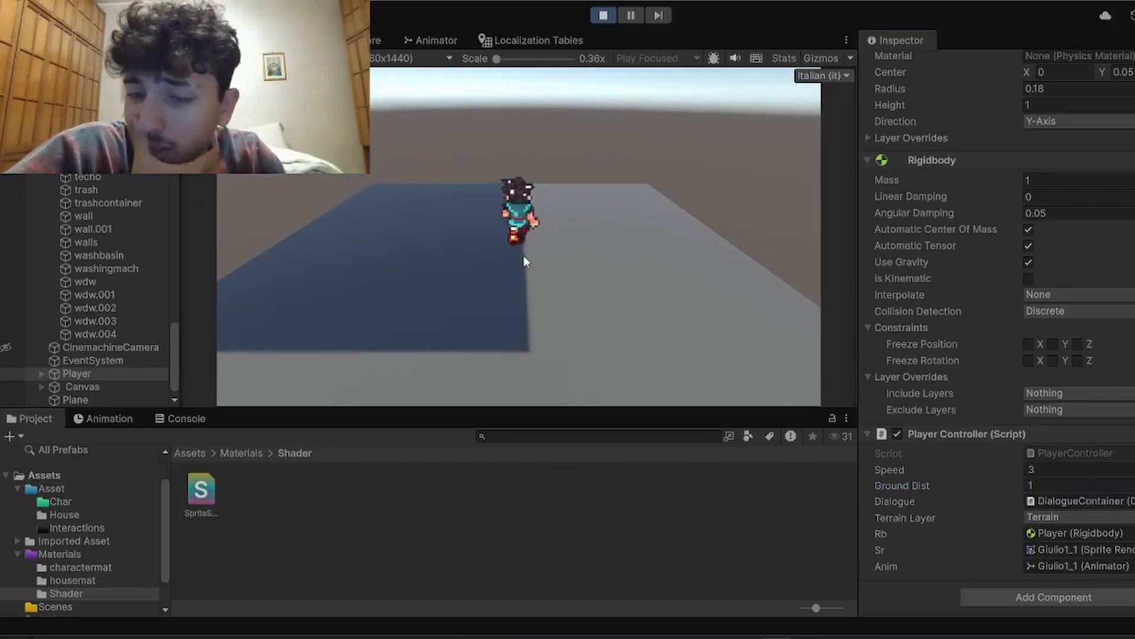
text(sd)
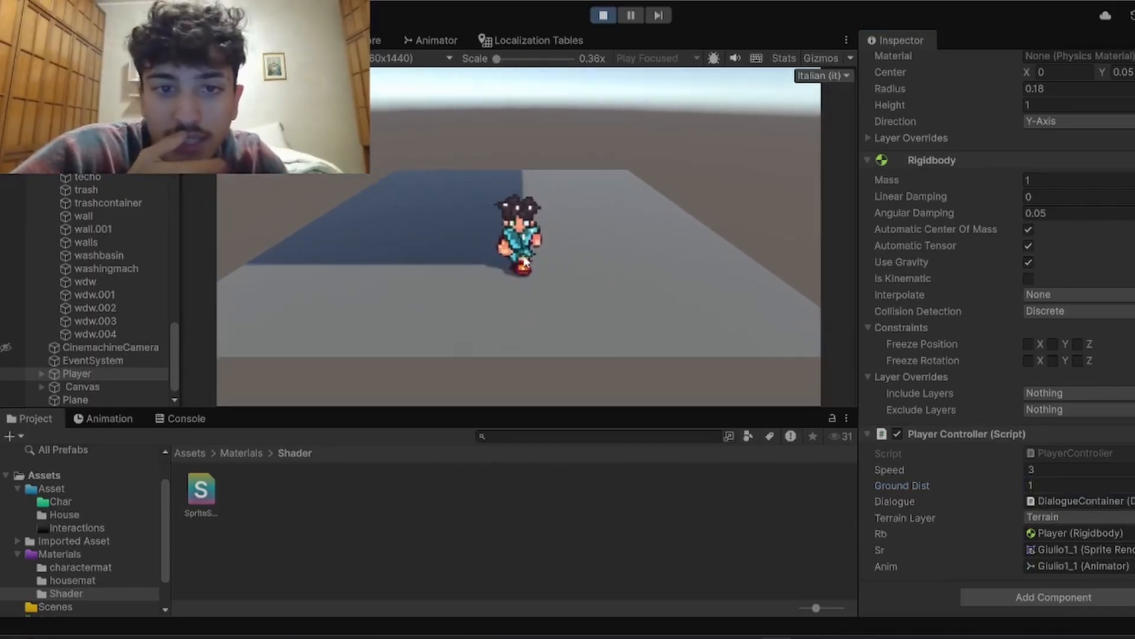
text(w)
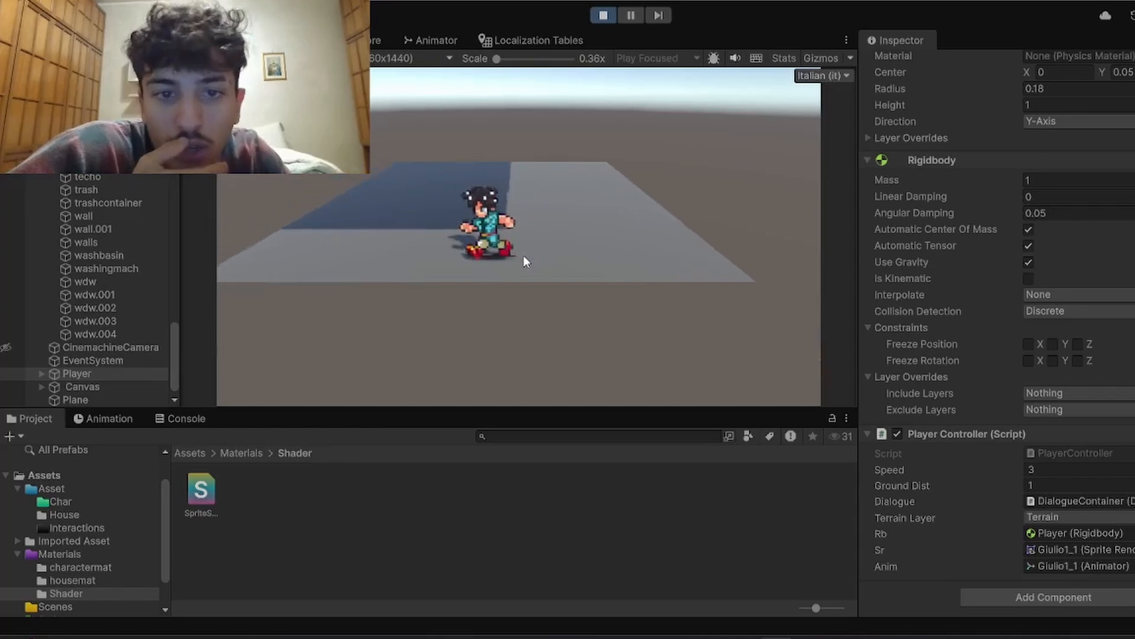
text(s)
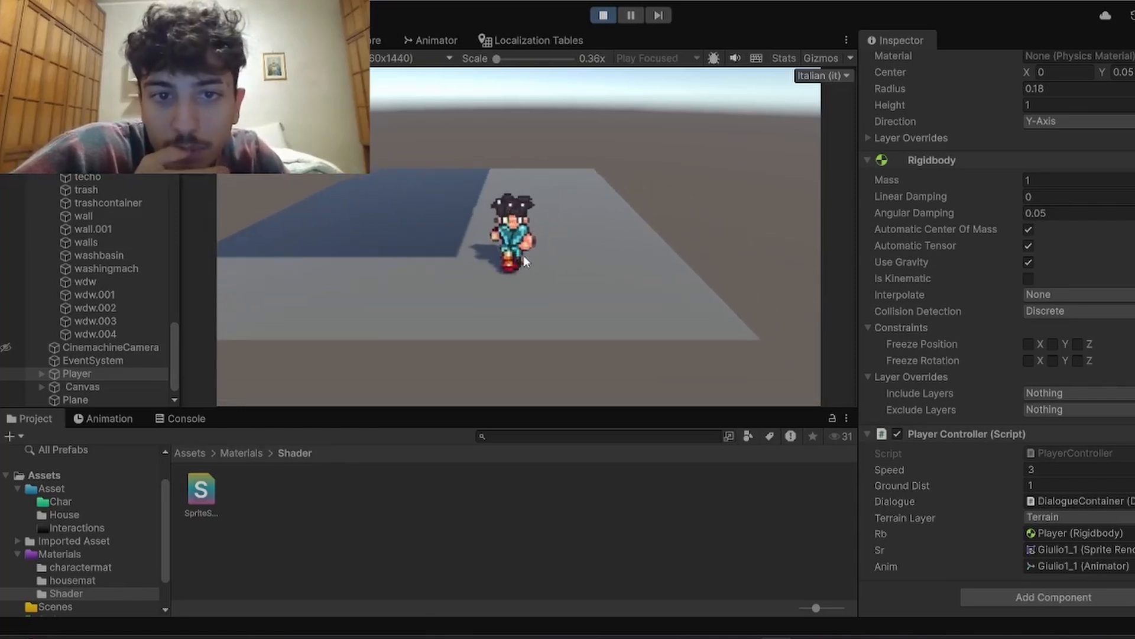
Step: Walk the character back and forth near the Plane's front edge to check its shadow, and stop the game
click(599, 13)
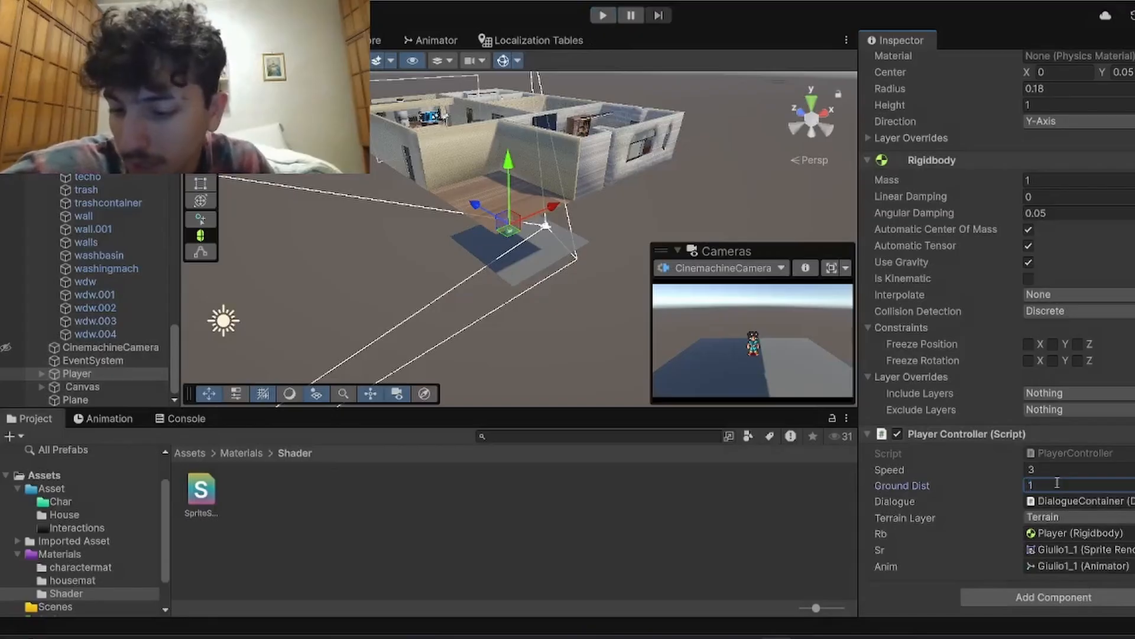
Step: Delete the Plane and move the Player up into the house's living room, at about X 11.61, Y 3.98
click(501, 269)
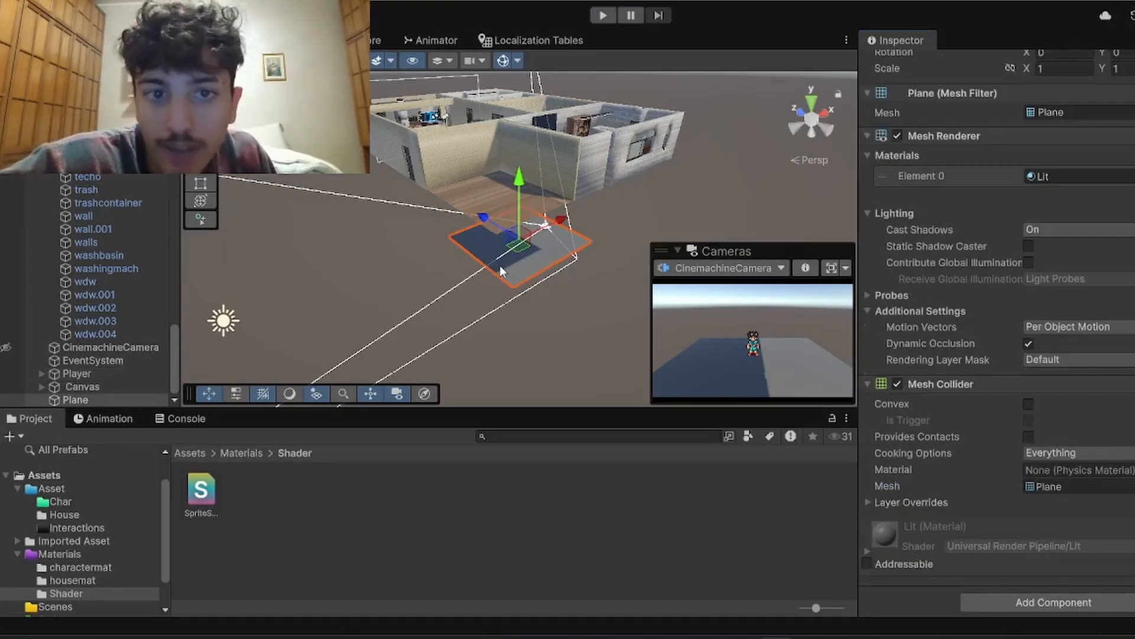
key(Delete)
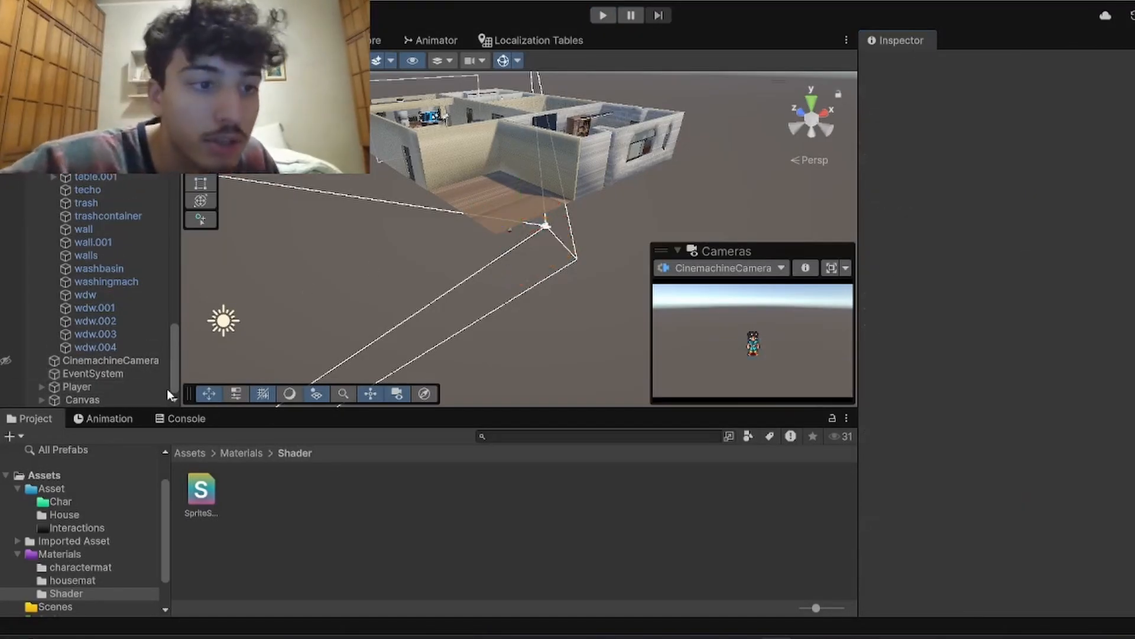
click(80, 386)
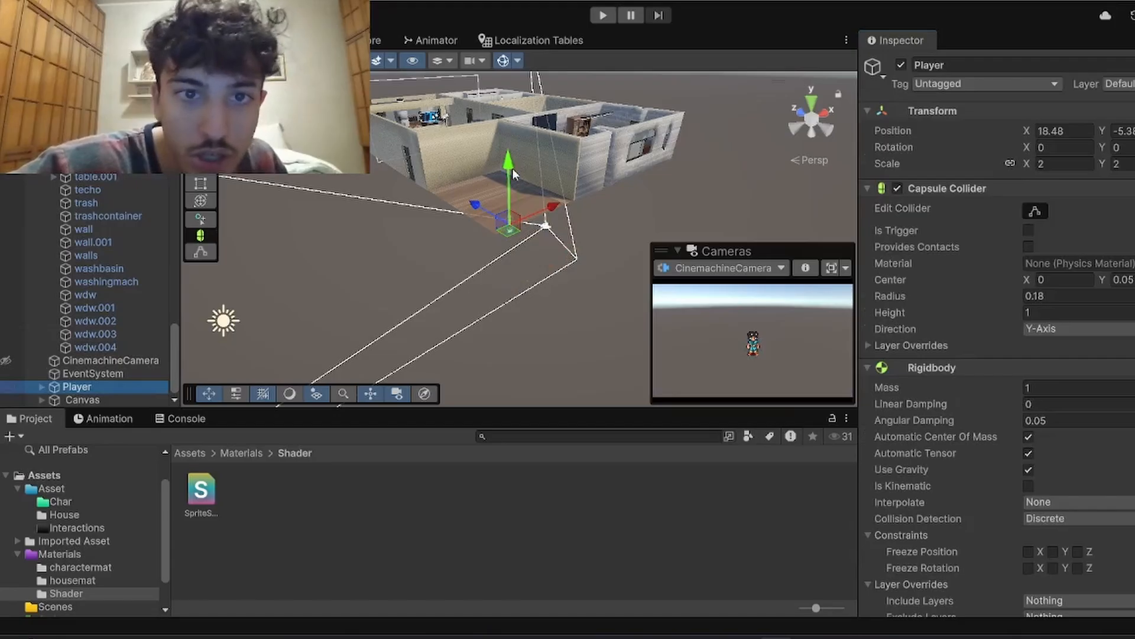
drag(512, 168, 494, 64)
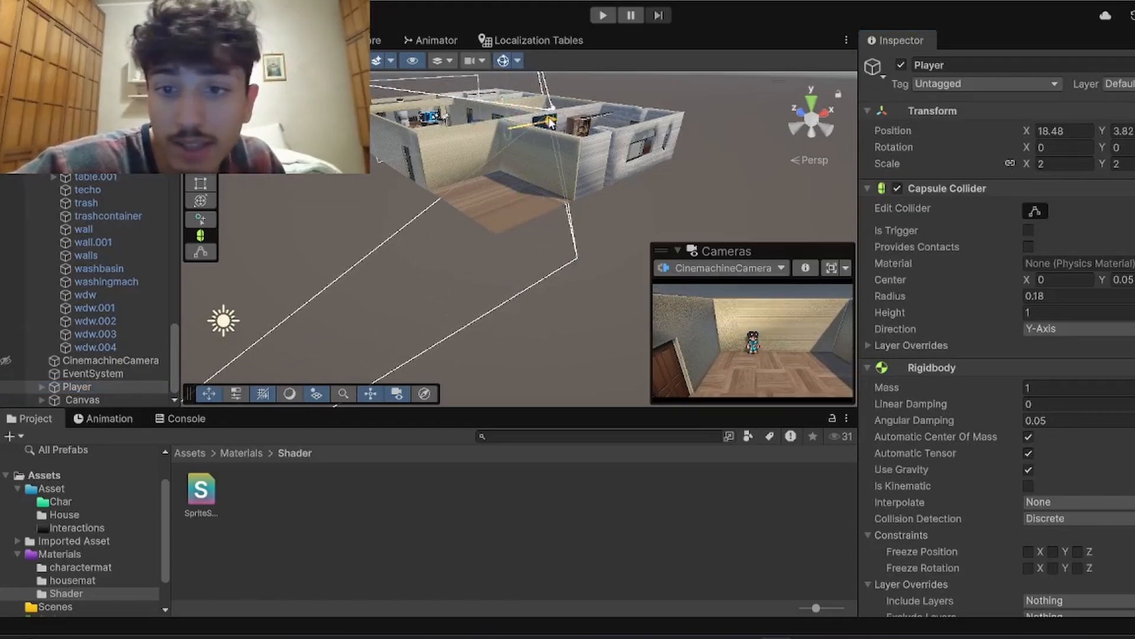
drag(550, 121, 435, 121)
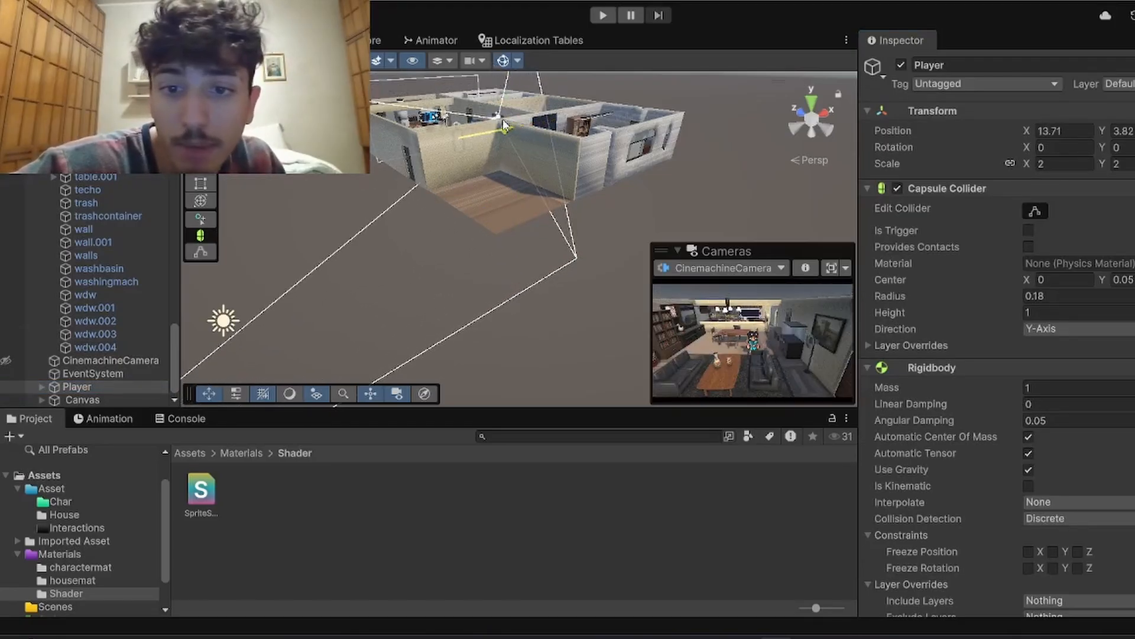
Step: Run the game and walk the character from the living room through the house into the neighbouring rooms
click(604, 16)
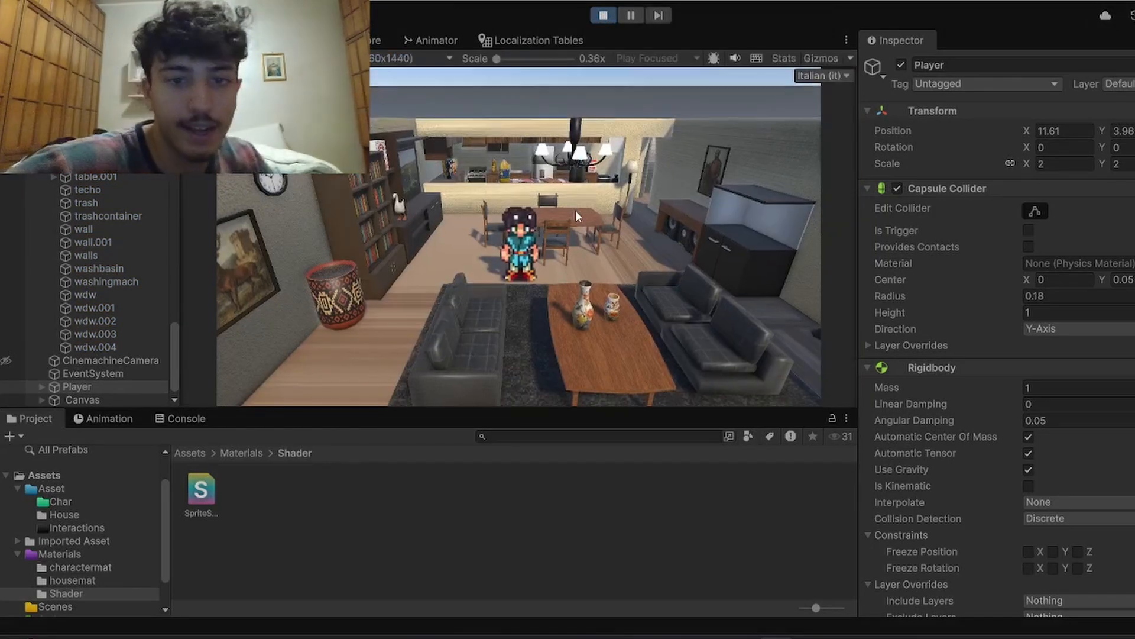
key(d)
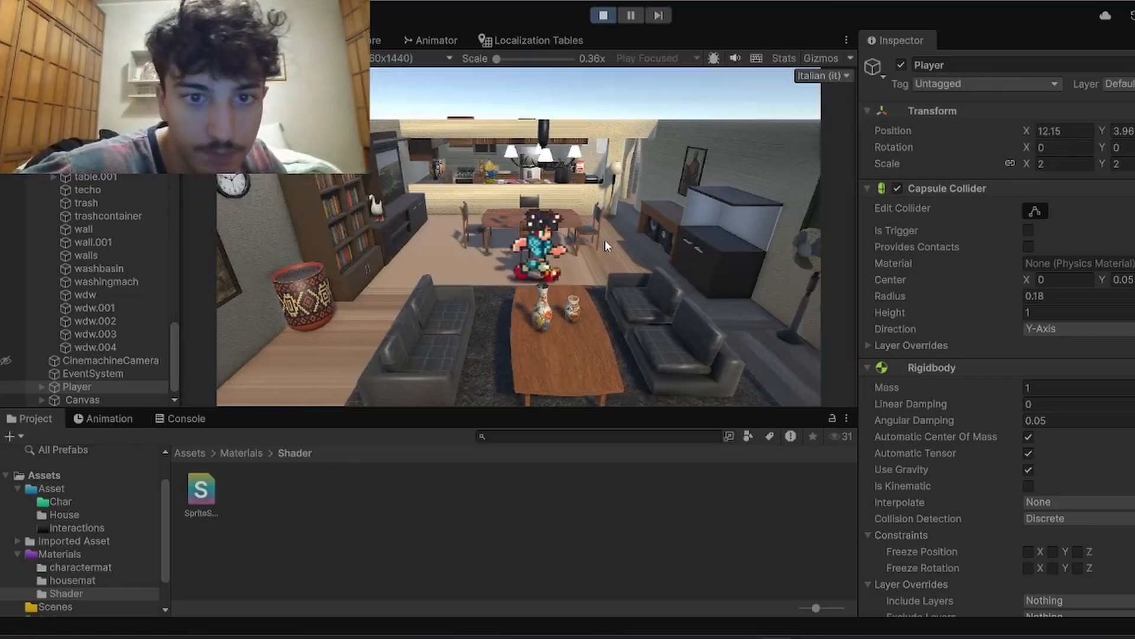
key(w)
key(d)
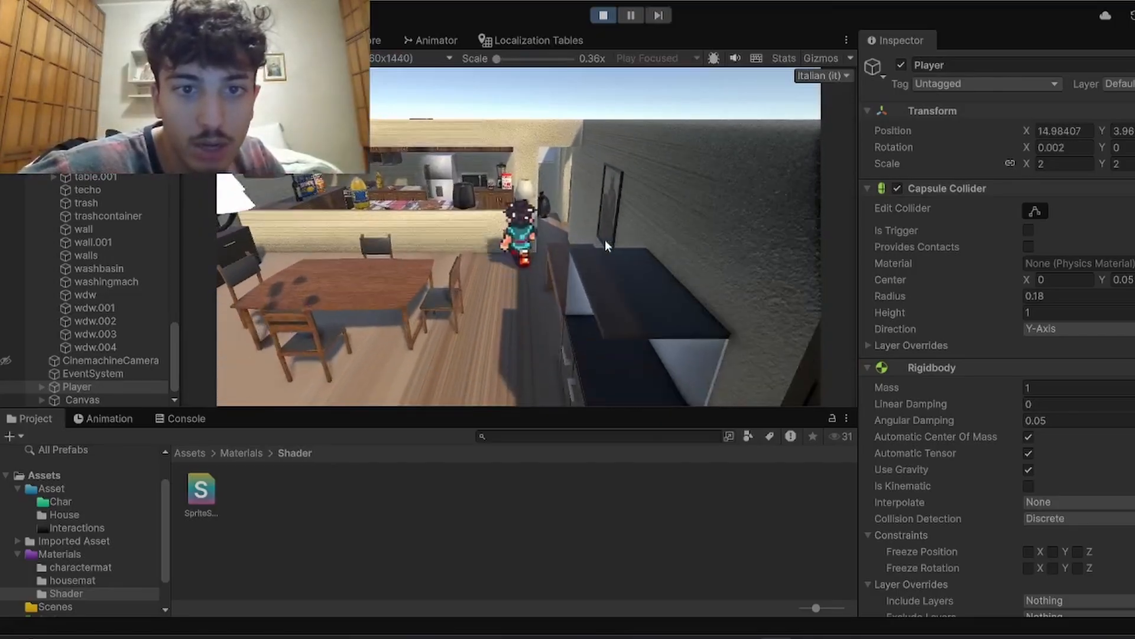
key(d)
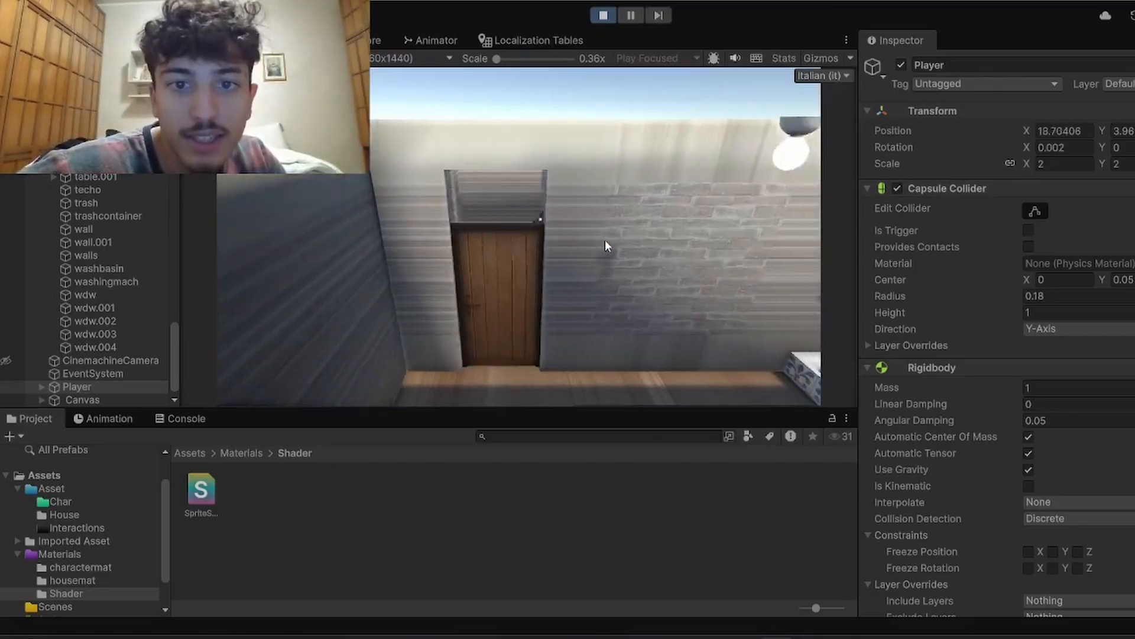
key(s)
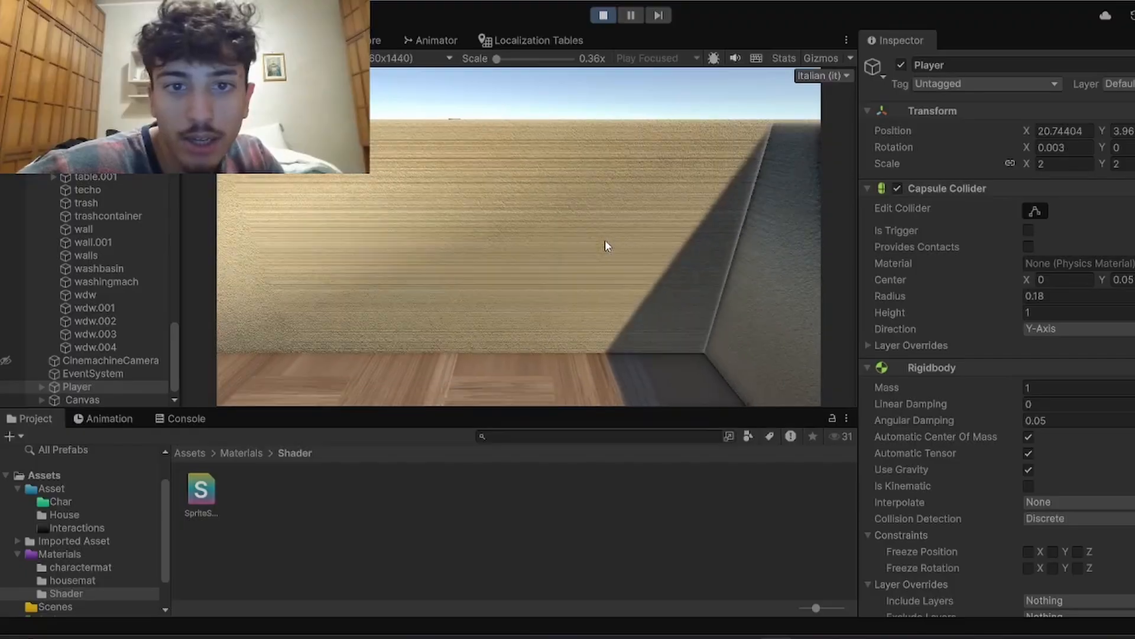
key(s)
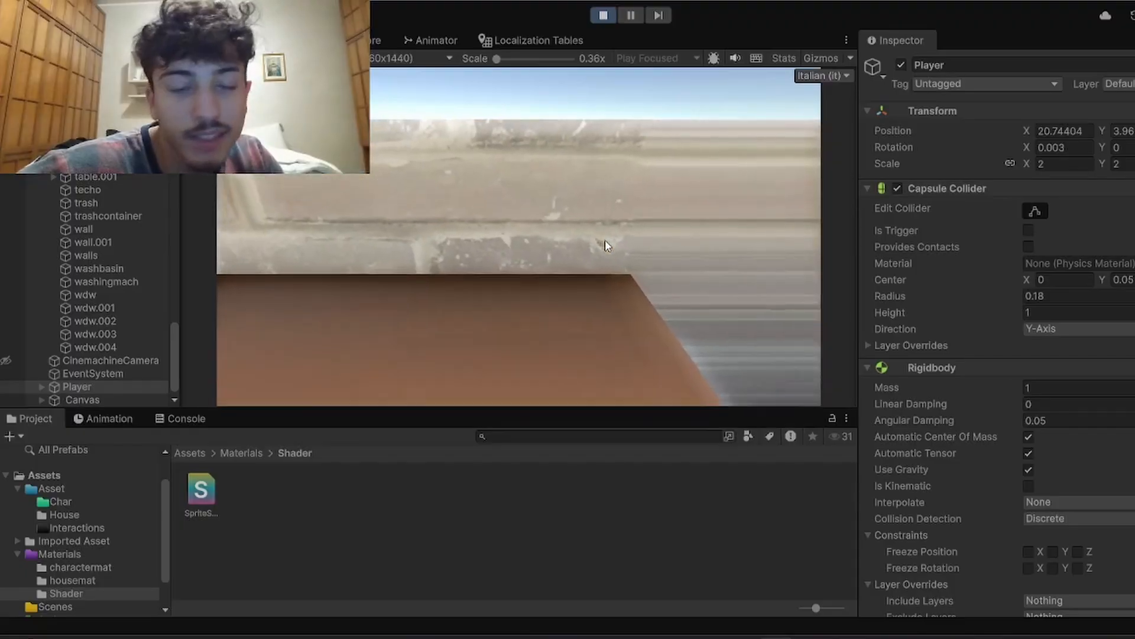
Step: Walk the character through the bedroom and back into the living room
key(a)
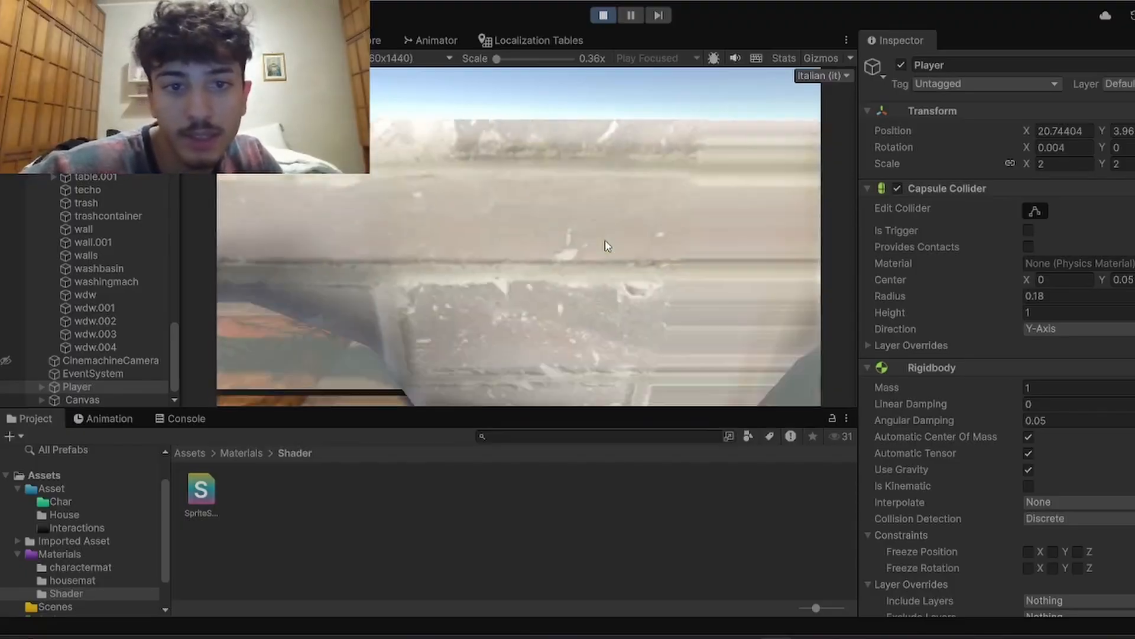
key(a)
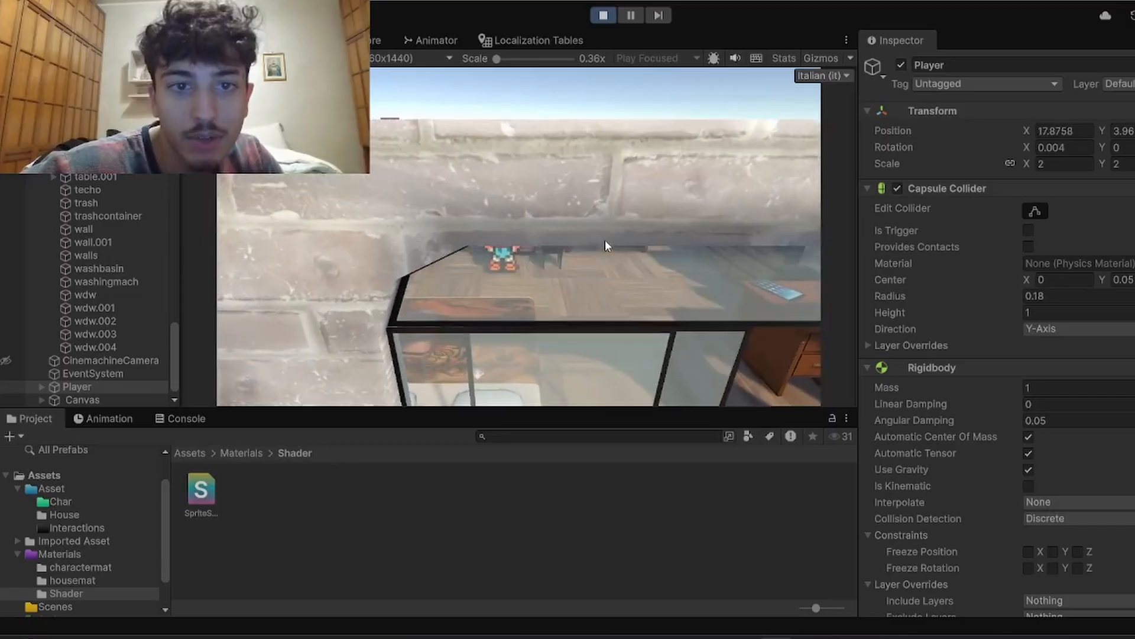
key(d)
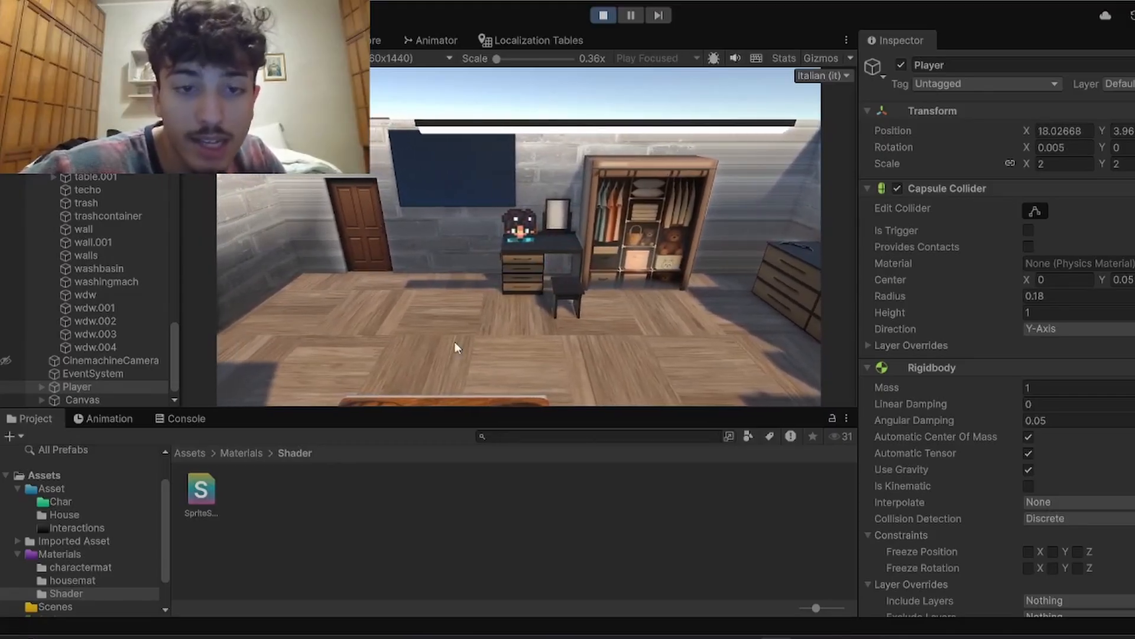
key(a)
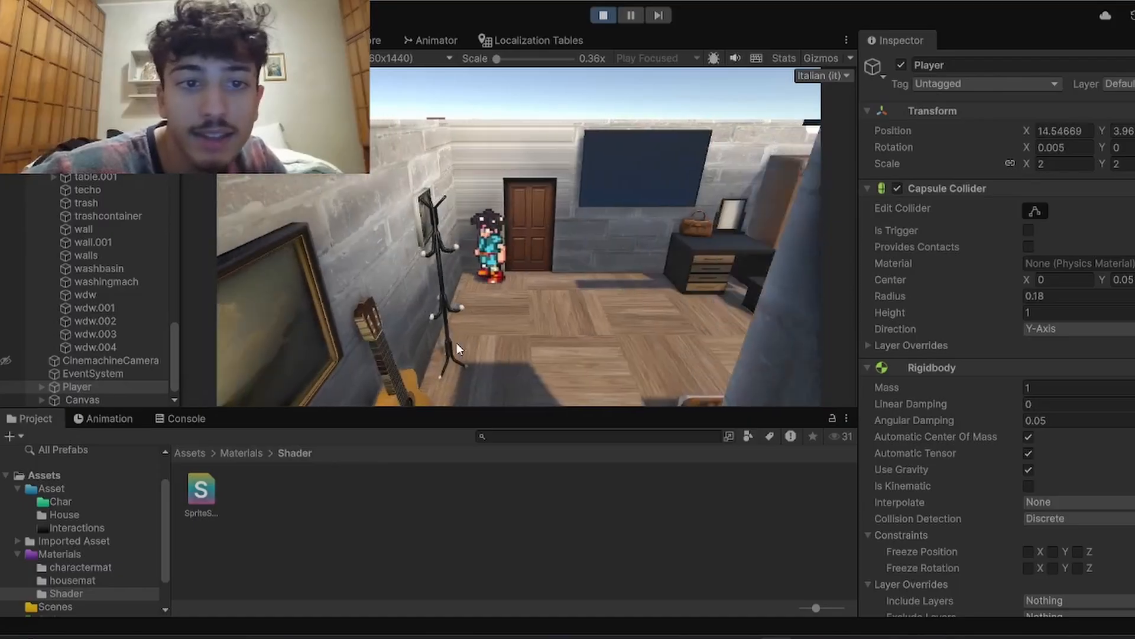
key(a)
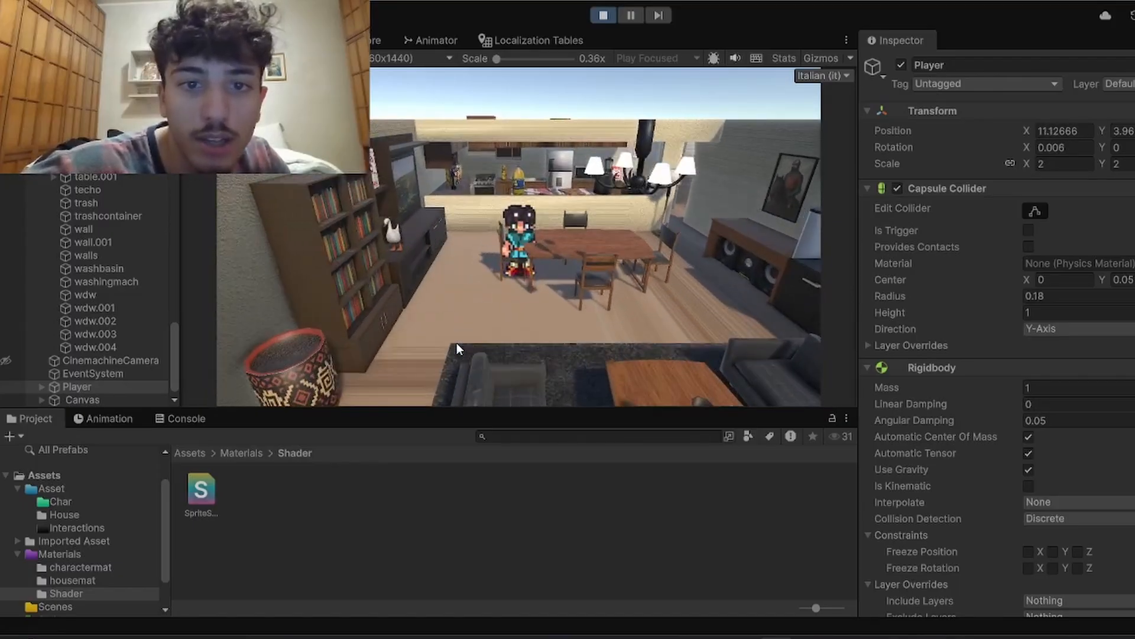
Step: Walk the character right and left between the dining table and the sofas to check its movement and shadow
key(d)
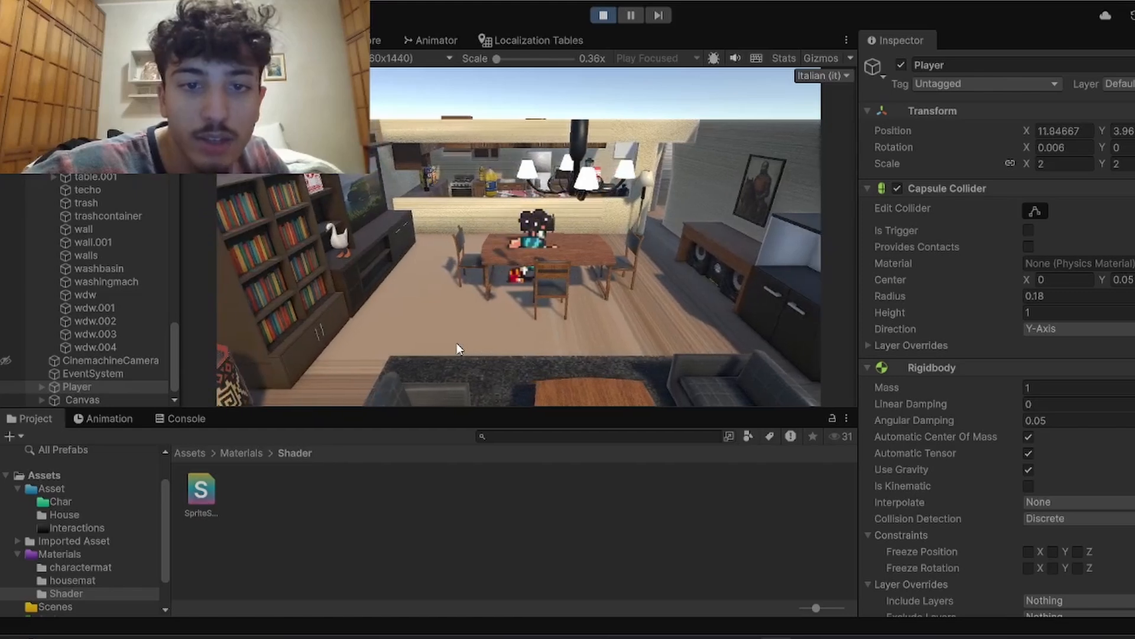
key(d)
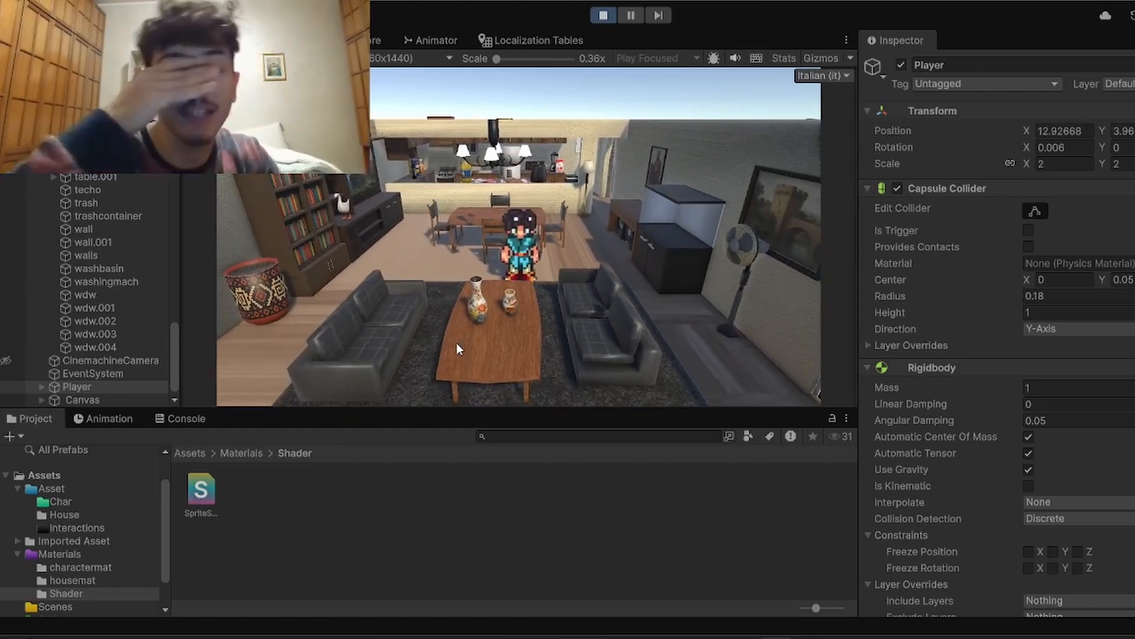
key(d)
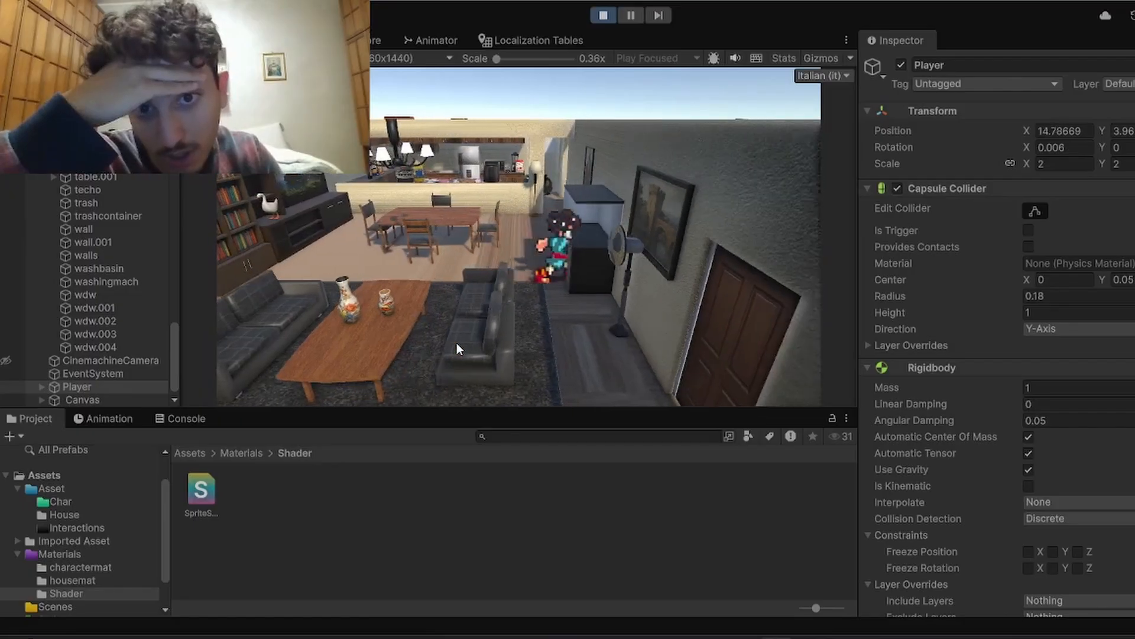
key(a)
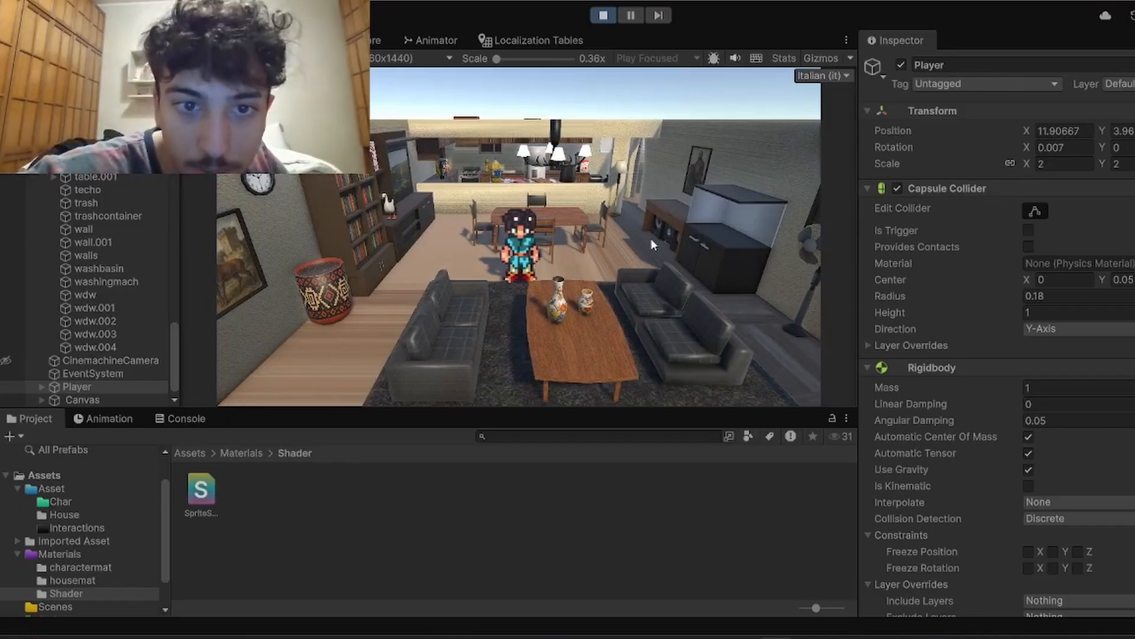
Step: Walk the character toward and away from the camera to check its rotation, and stop the game
key(s)
key(w)
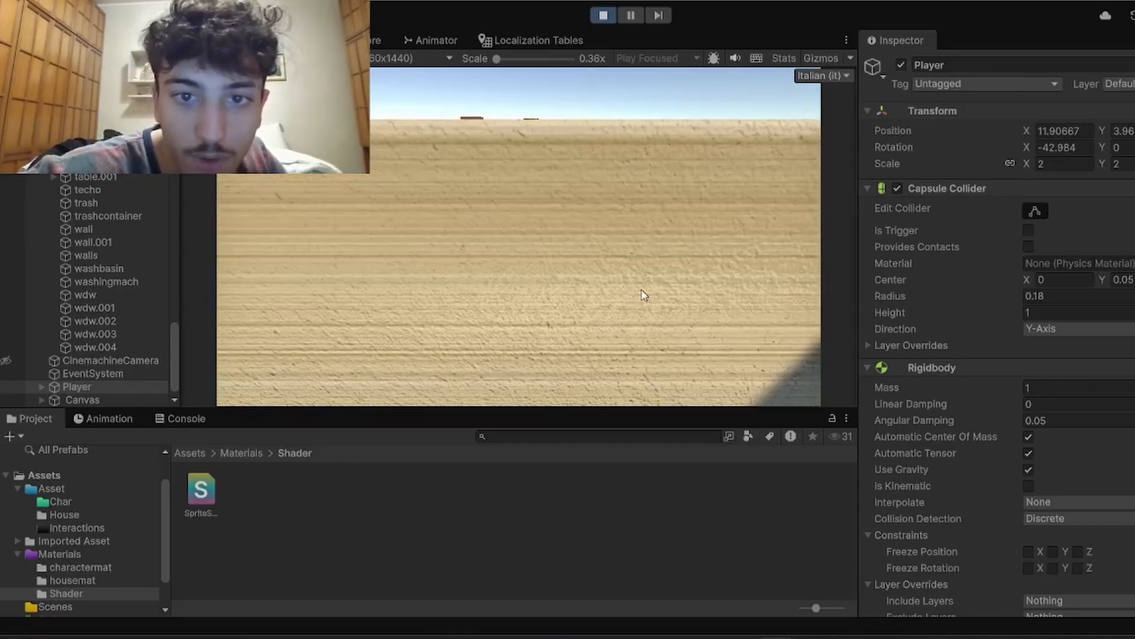
key(w)
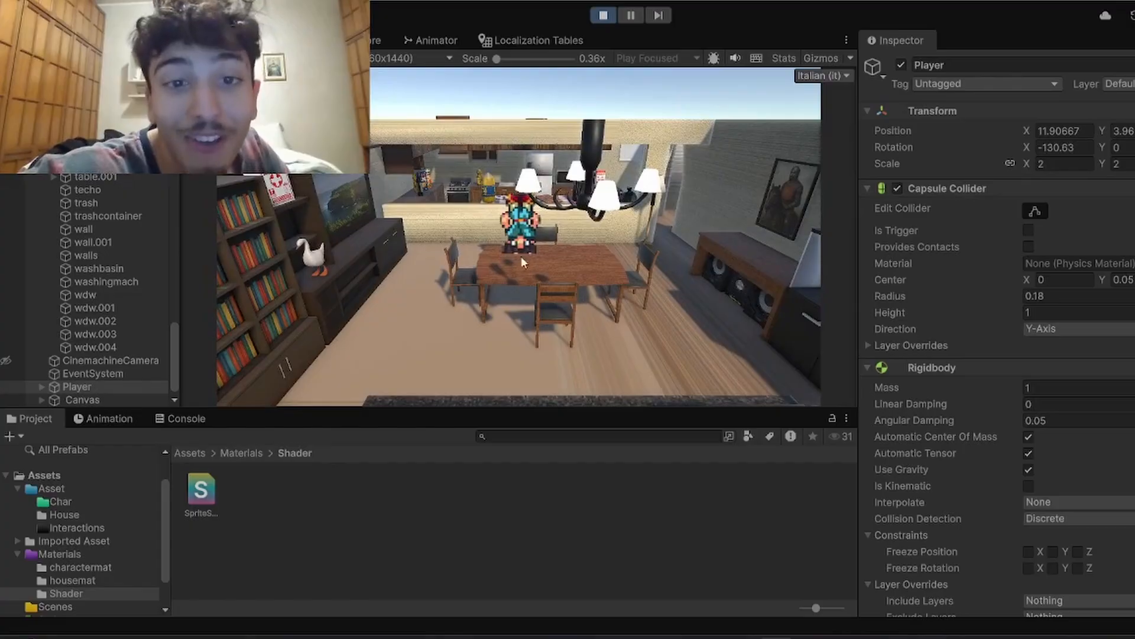
key(s)
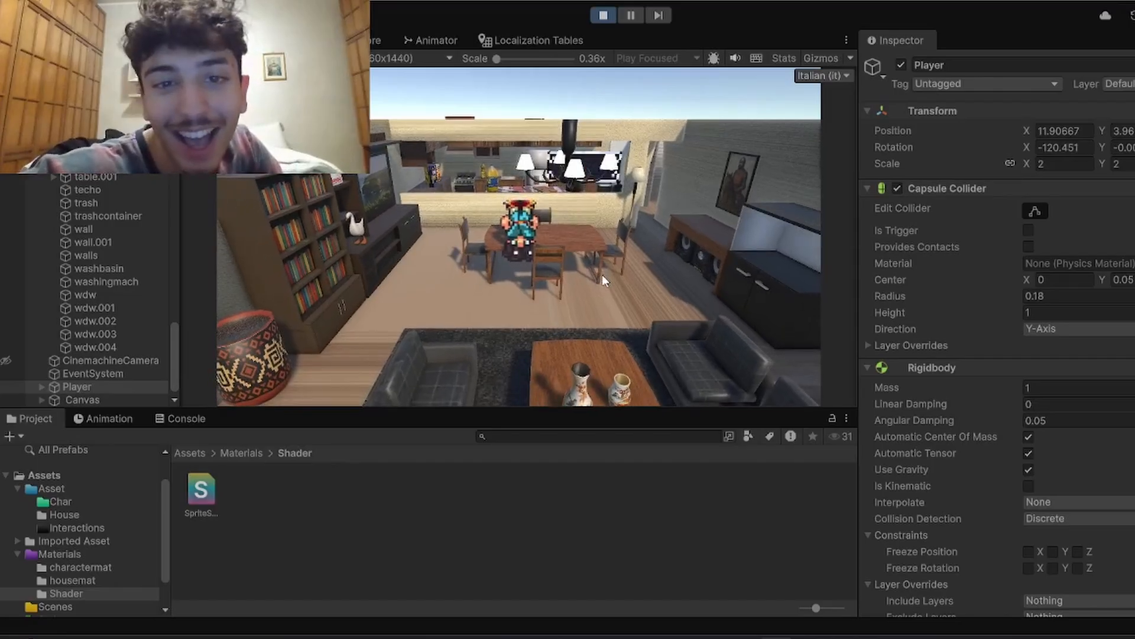
key(w)
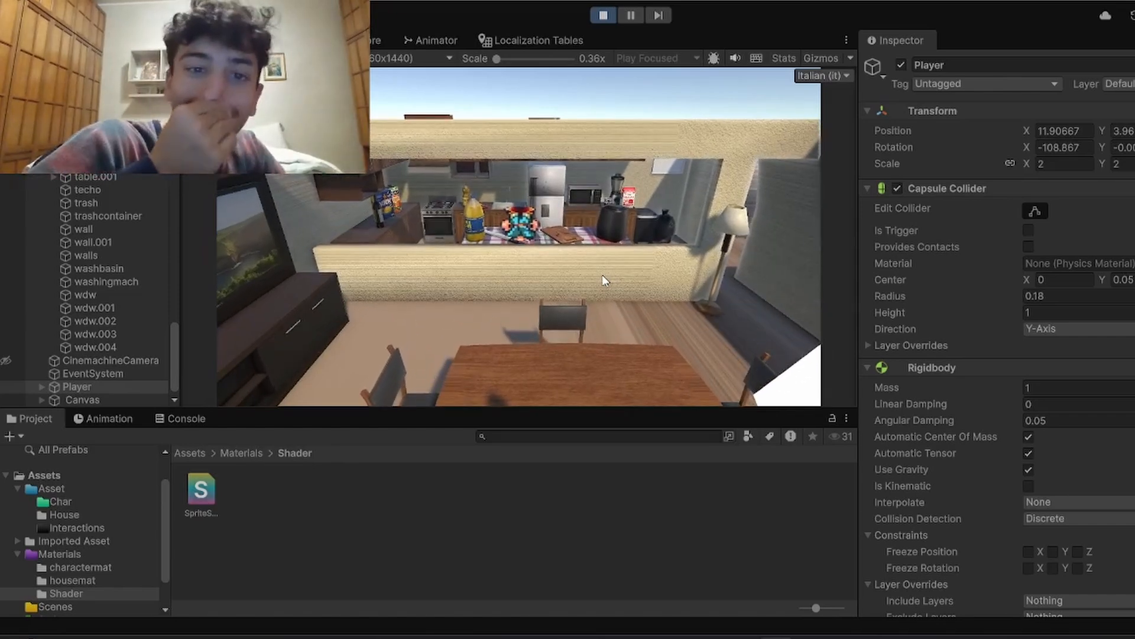
click(603, 13)
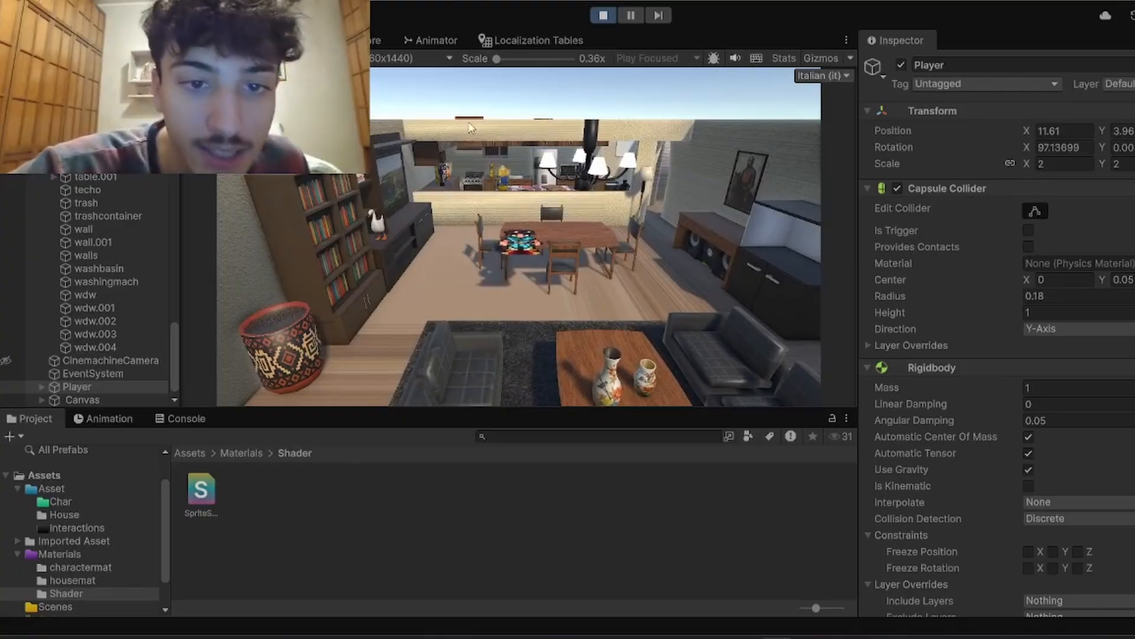
click(603, 15)
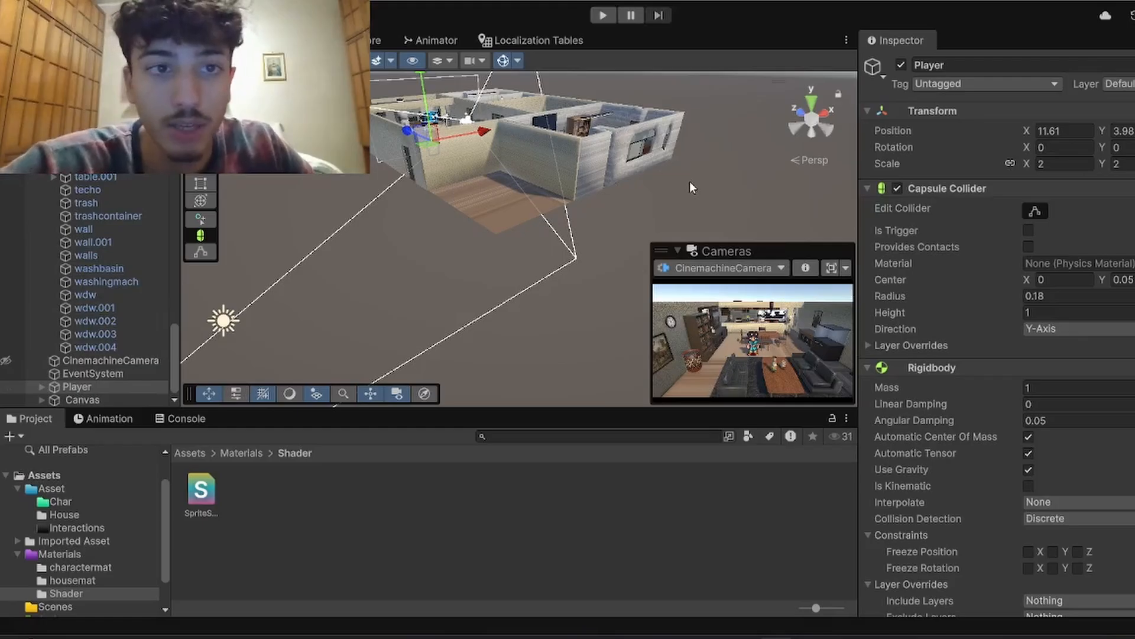
Step: Raise the Player's Capsule Collider by setting its Center Y to 0.17
key(f)
right_drag(619, 74, 617, 49)
key(w)
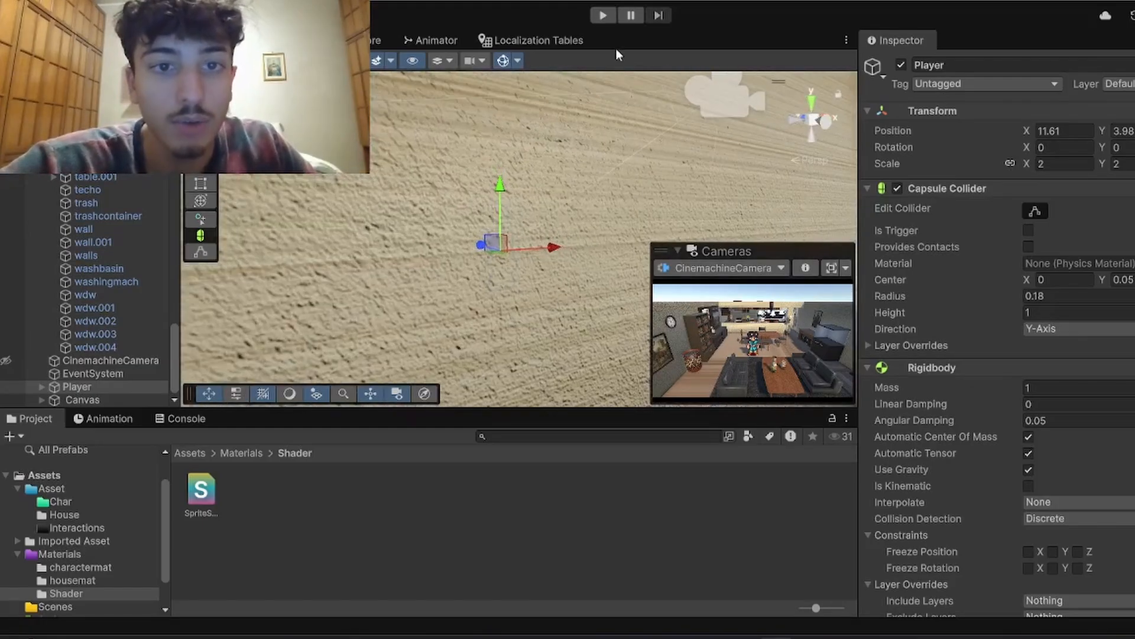
key(w)
right_drag(635, 282, 609, 296)
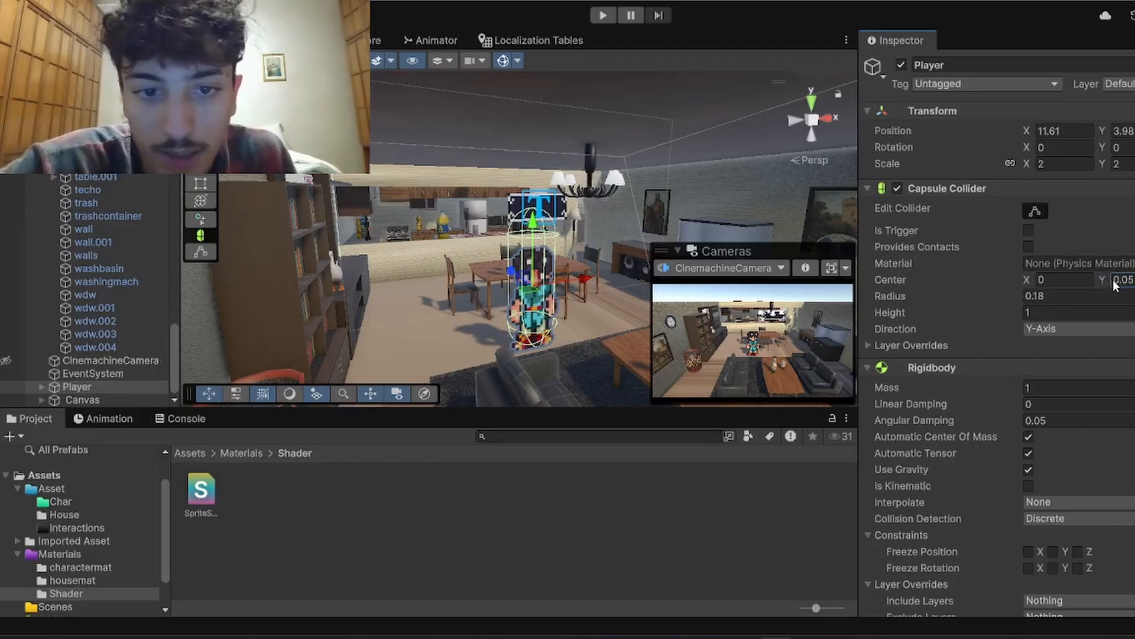
drag(1110, 279, 1116, 281)
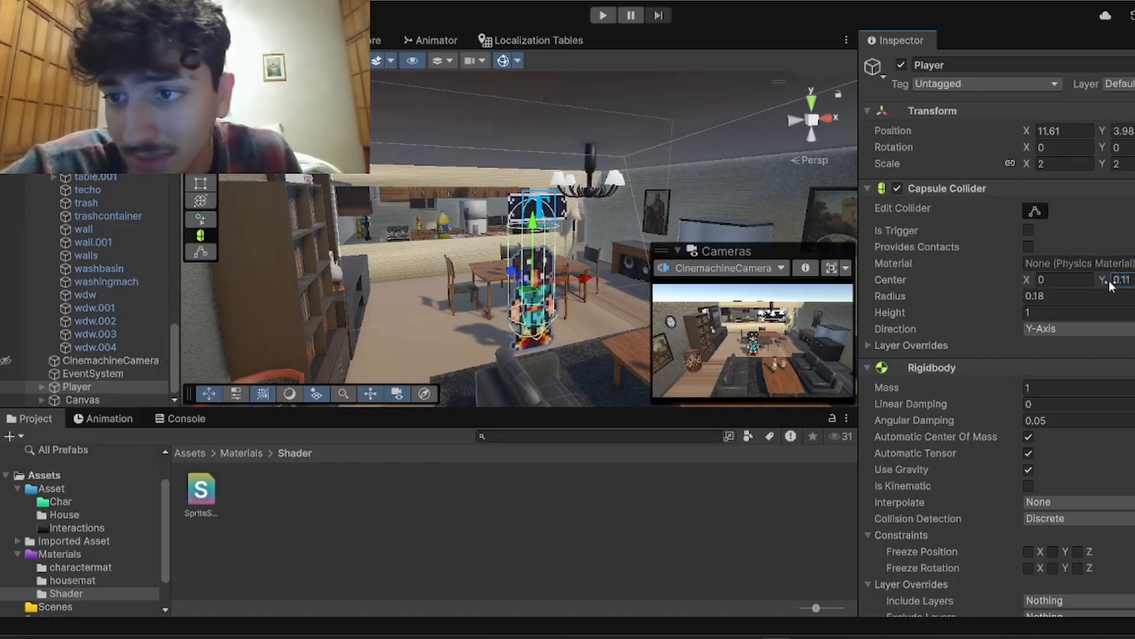
drag(1109, 286, 1110, 287)
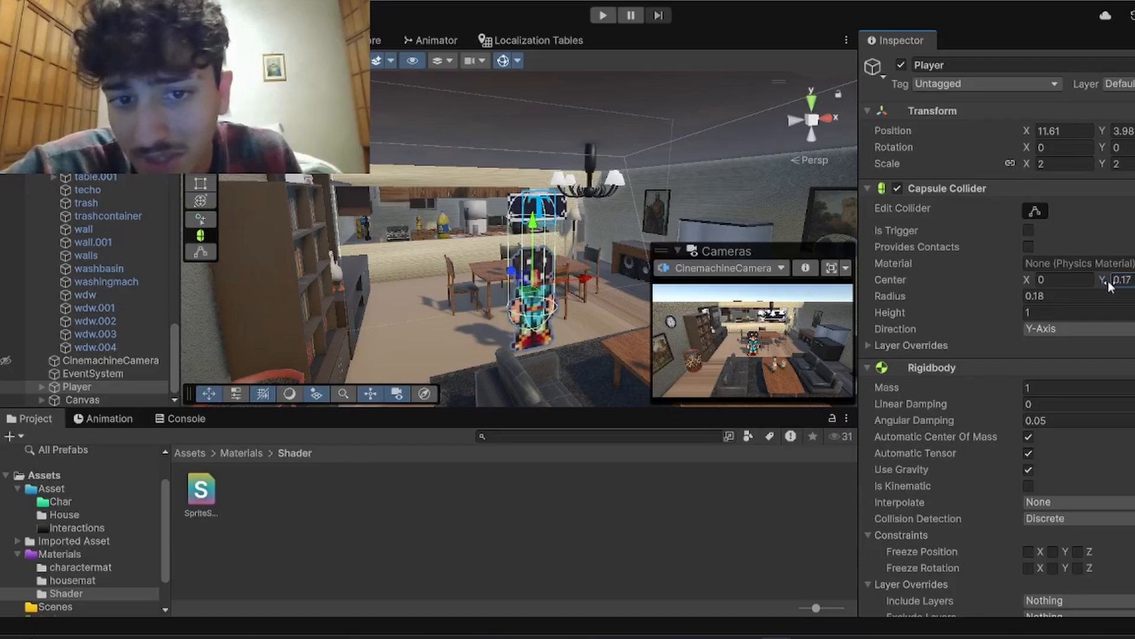
scroll(1110, 287, down, 6)
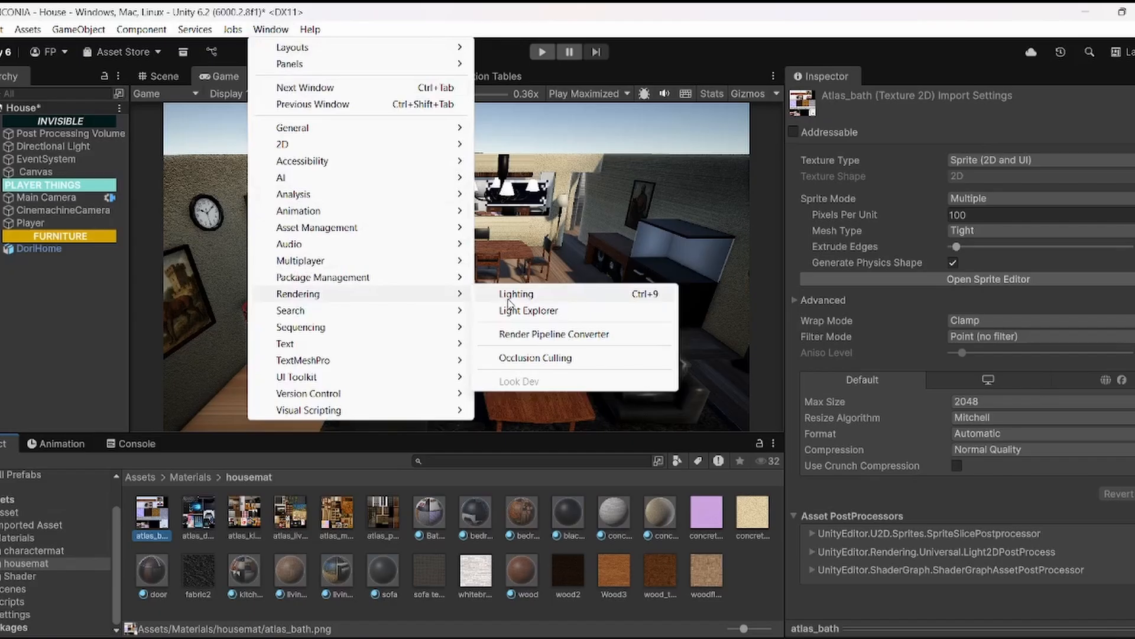
Step: Open the Environment lighting settings, enable Fog for the scene, and move the Lighting window clear of the game view
click(508, 296)
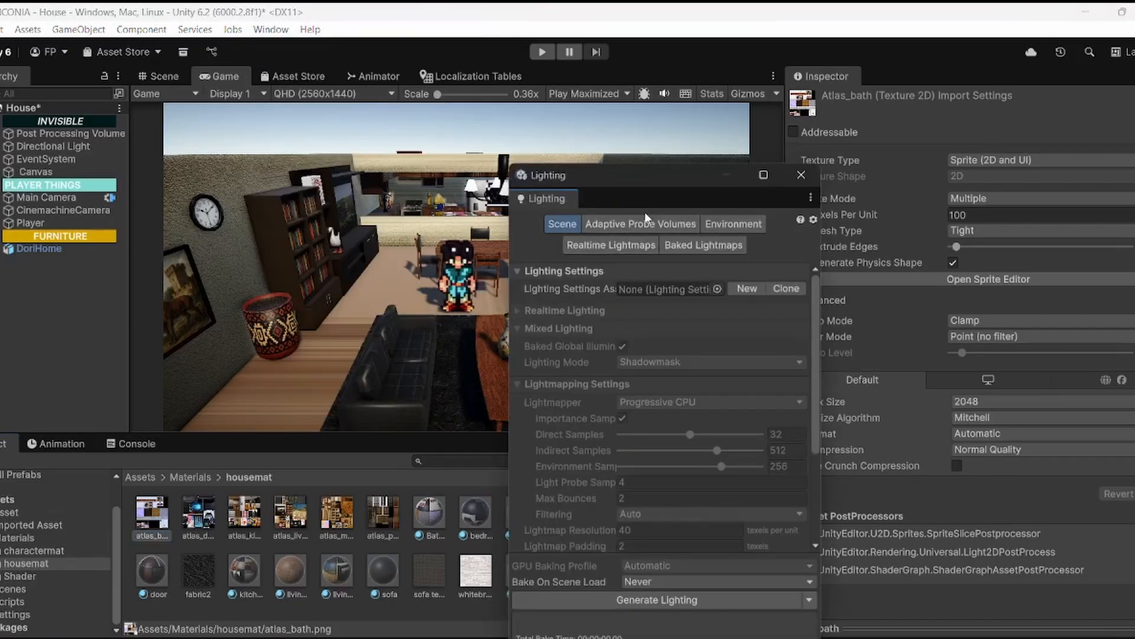
click(725, 225)
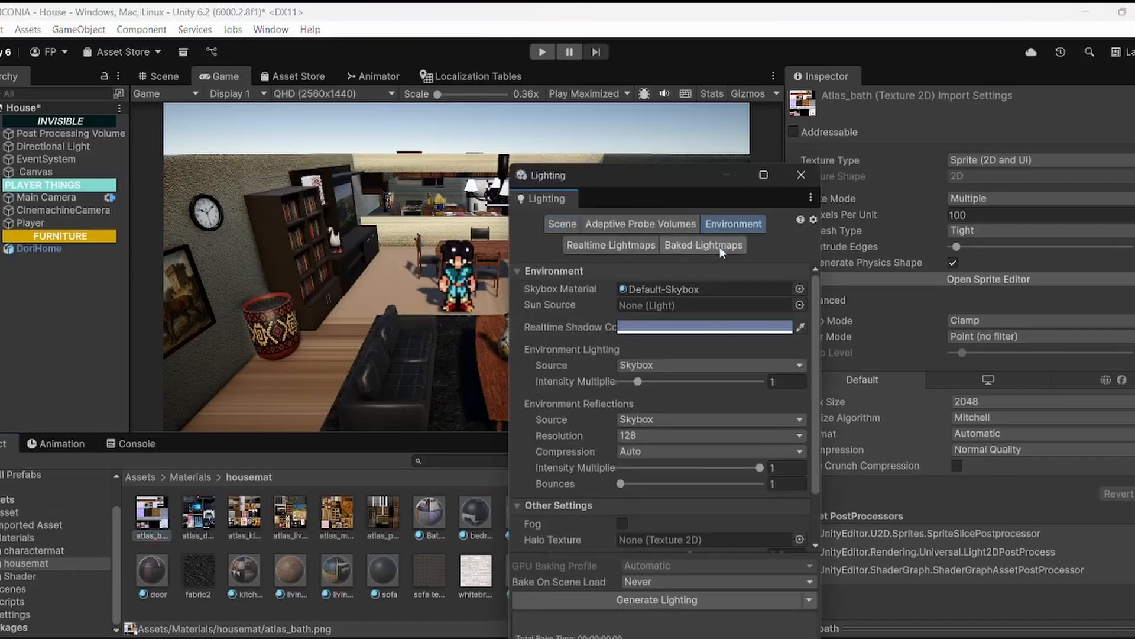
click(624, 521)
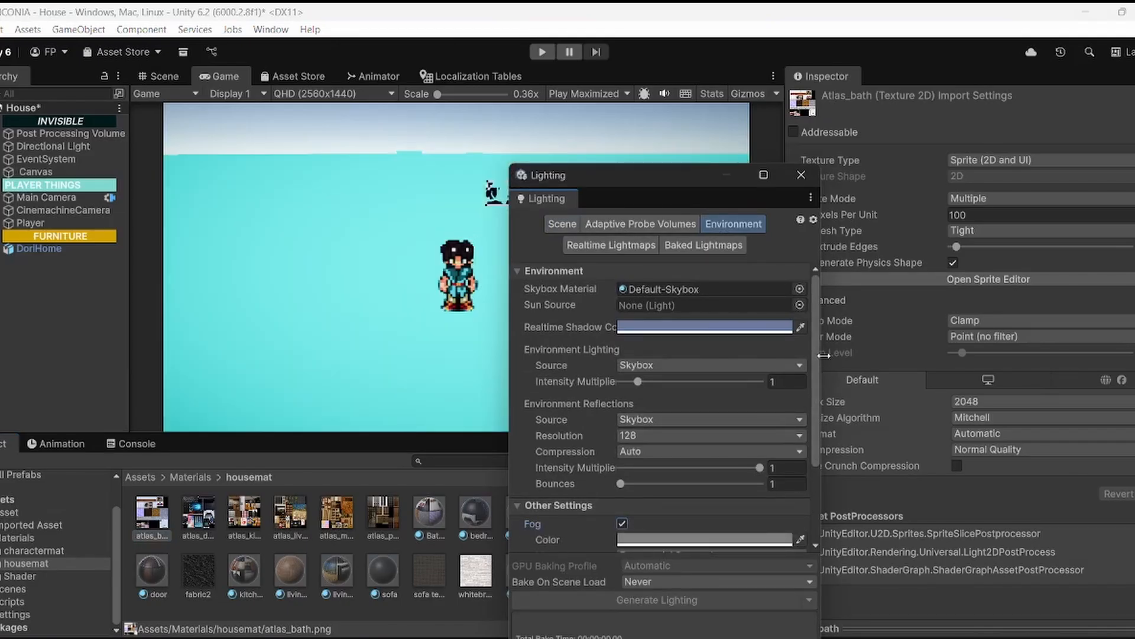
drag(818, 357, 819, 375)
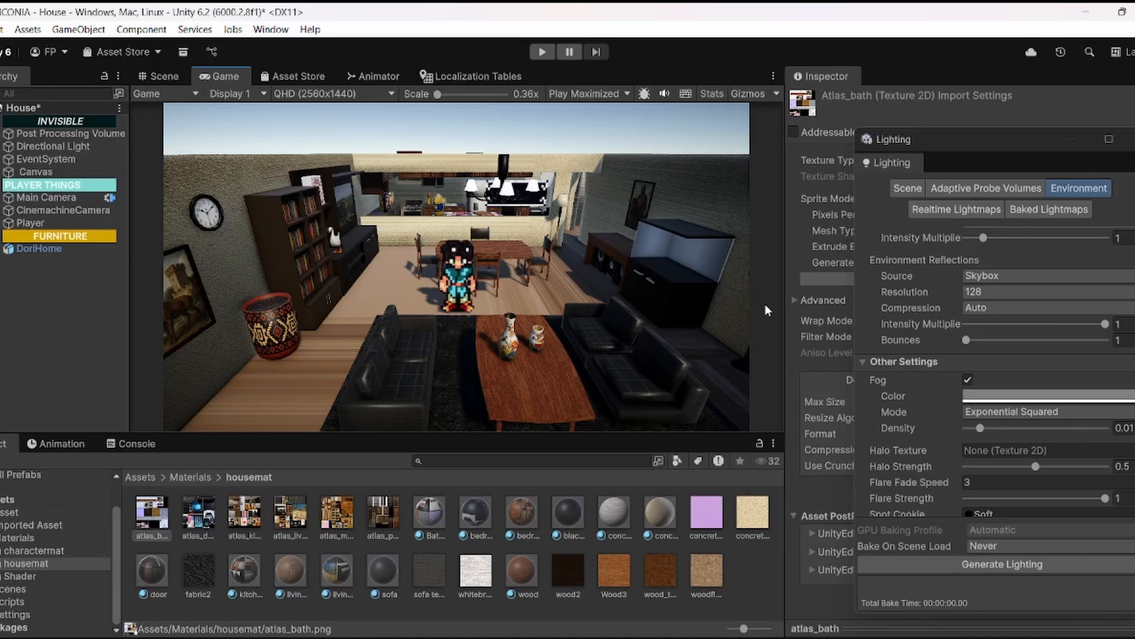
Step: Set the fog color to a muted pink
click(1059, 396)
drag(1062, 274, 992, 353)
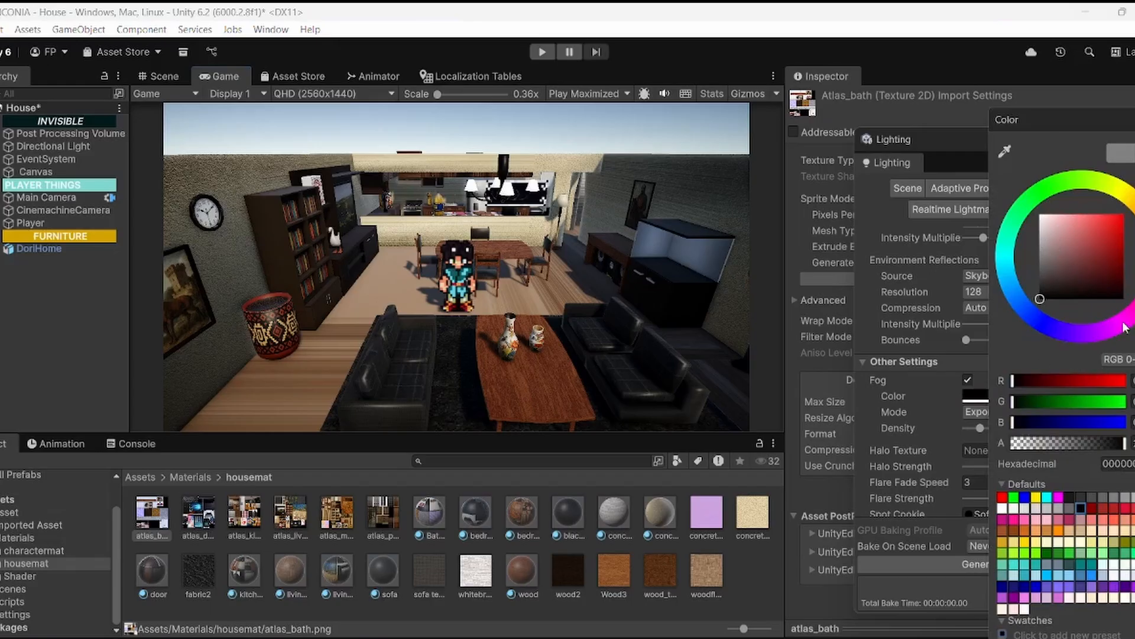
drag(1125, 327, 1131, 309)
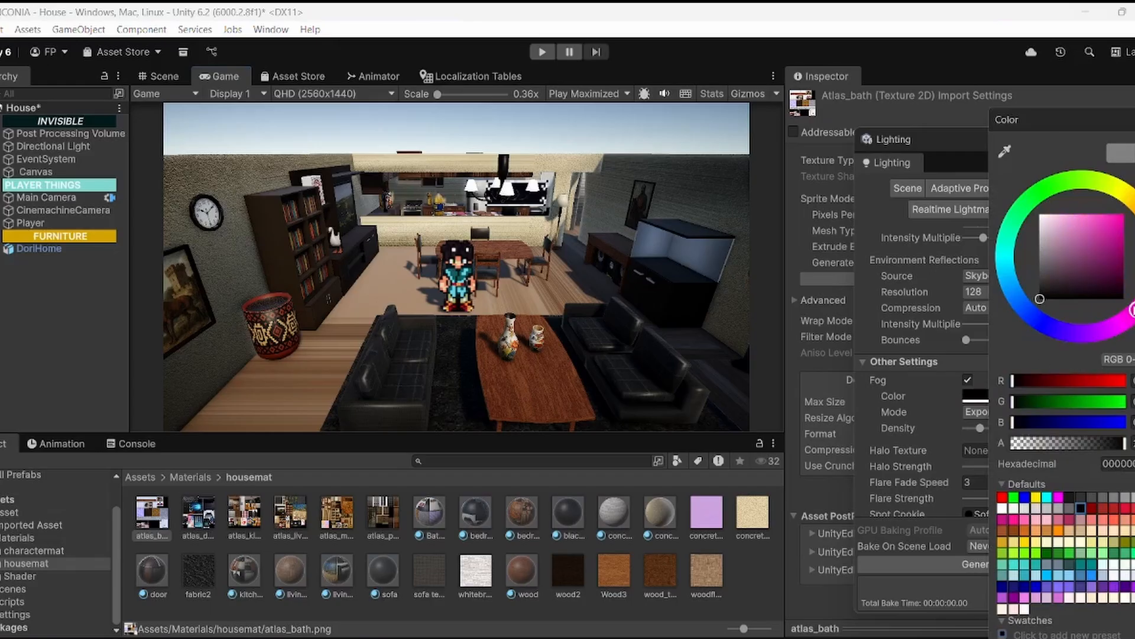
click(1057, 237)
mouse_move(1072, 228)
mouse_down()
mouse_move(1072, 251)
mouse_move(1071, 241)
mouse_up()
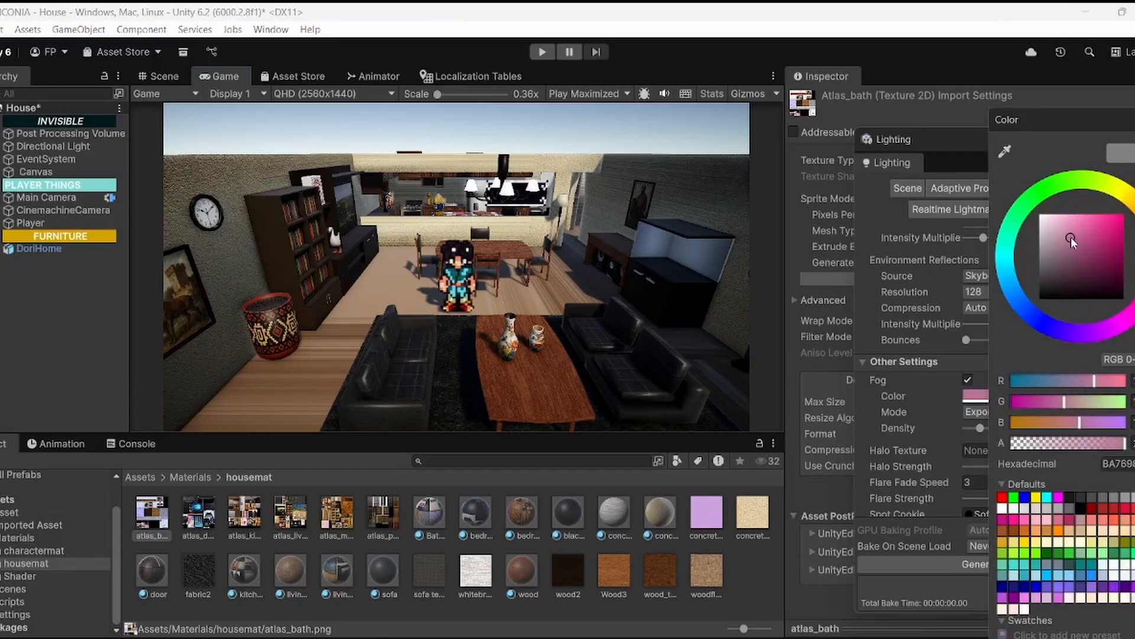
click(586, 266)
Step: Compare the fog in the scene and game views, and raise its Density to about 0.05
click(154, 73)
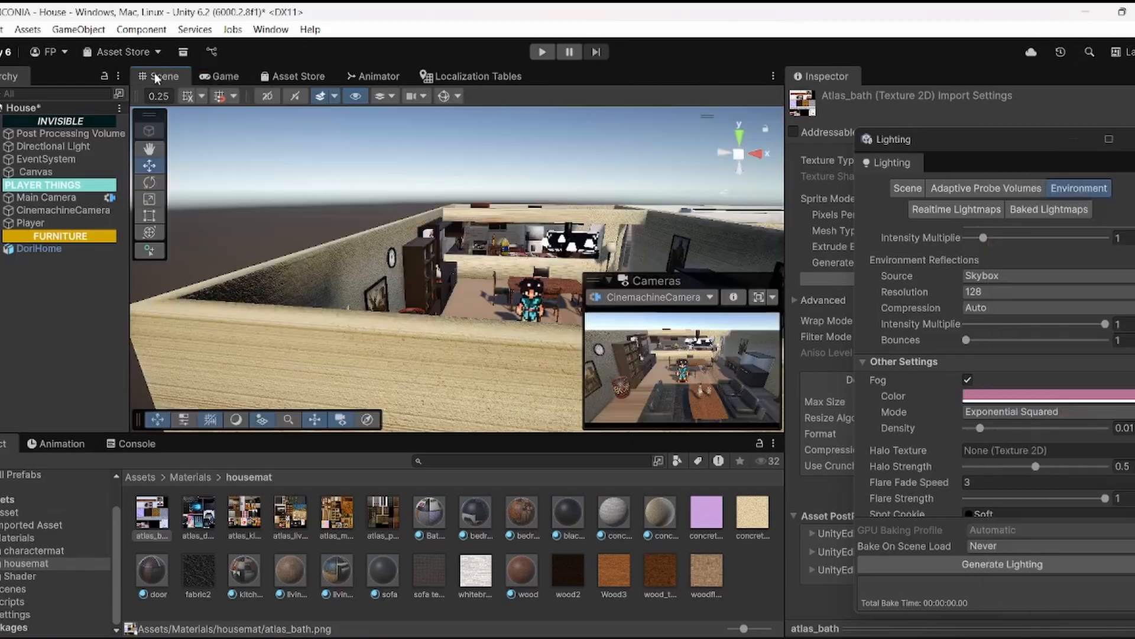
click(210, 72)
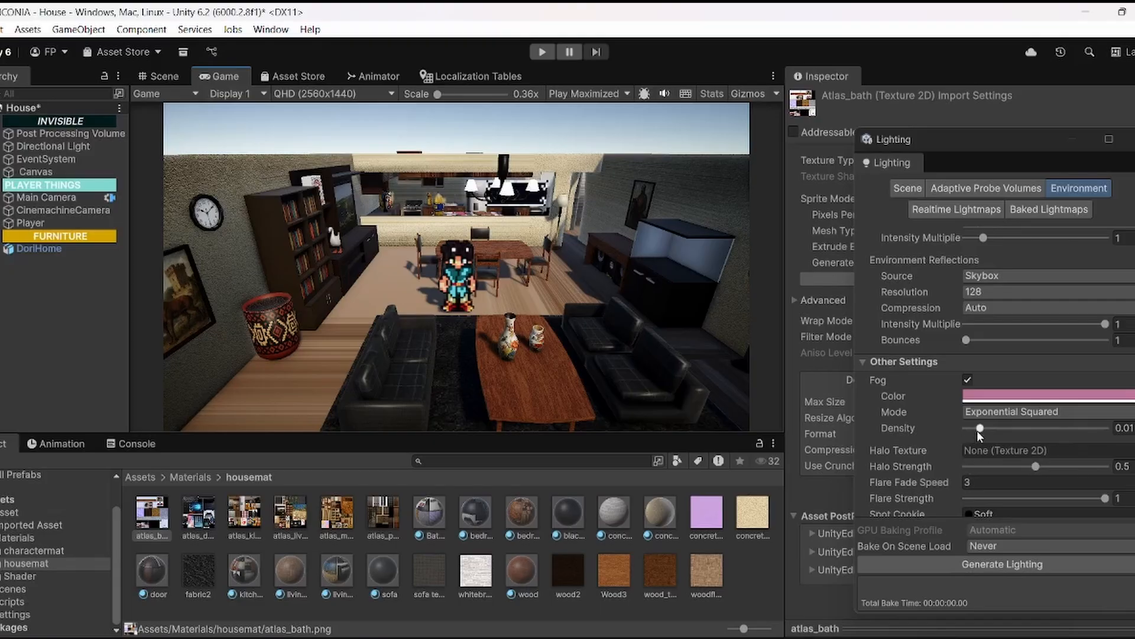
mouse_move(977, 430)
mouse_down()
mouse_move(1051, 439)
mouse_move(997, 449)
mouse_move(987, 427)
mouse_move(996, 432)
mouse_up()
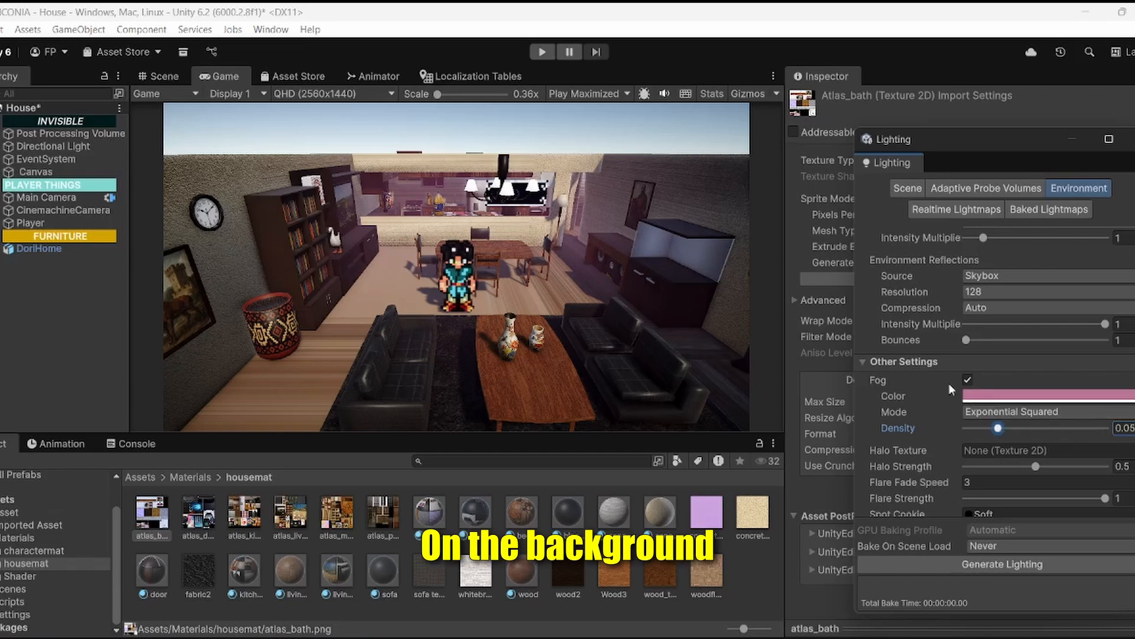
Step: Change the fog color to a fully saturated hot pink
click(1115, 398)
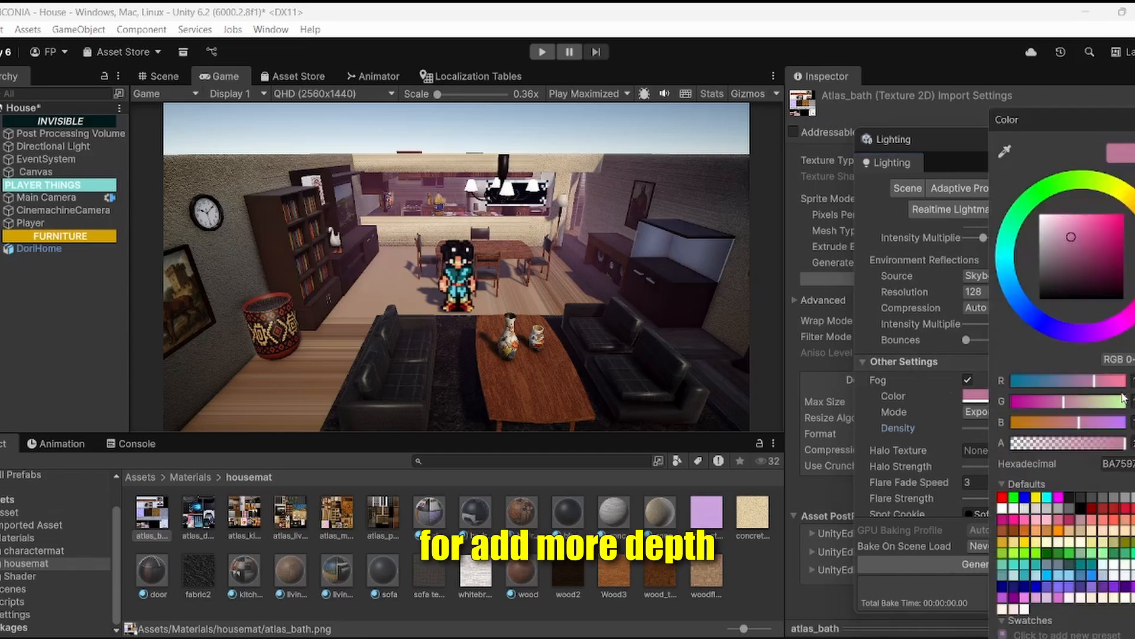
mouse_move(1070, 251)
mouse_down()
mouse_move(1048, 245)
mouse_move(1072, 243)
mouse_move(1073, 263)
mouse_move(1099, 117)
mouse_move(1034, 53)
mouse_up()
drag(946, 168, 1123, 214)
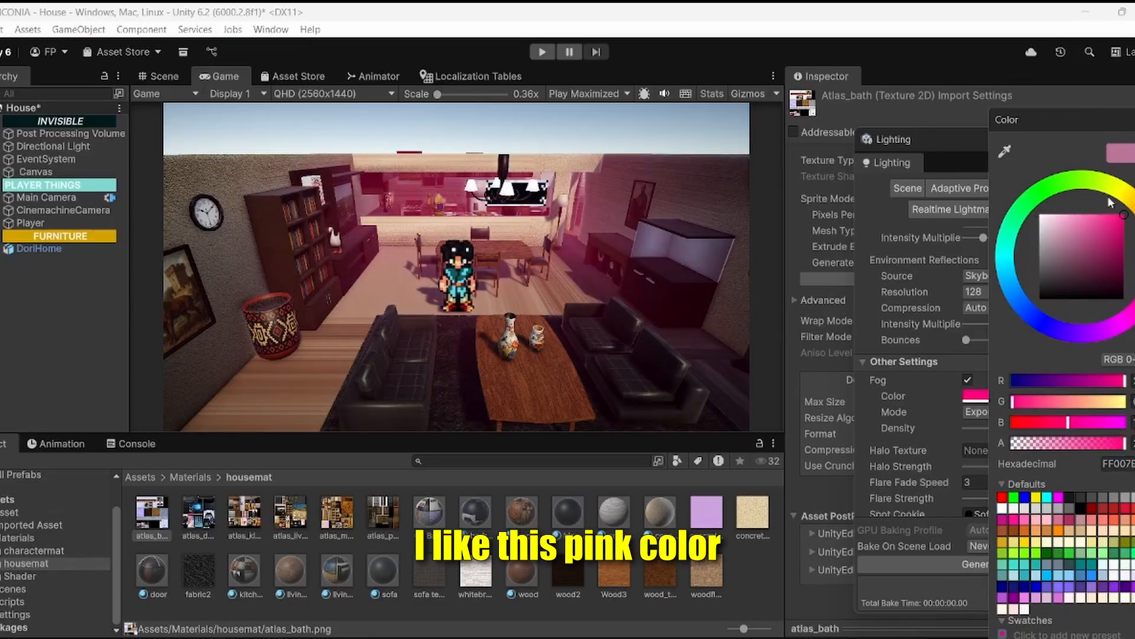
click(655, 267)
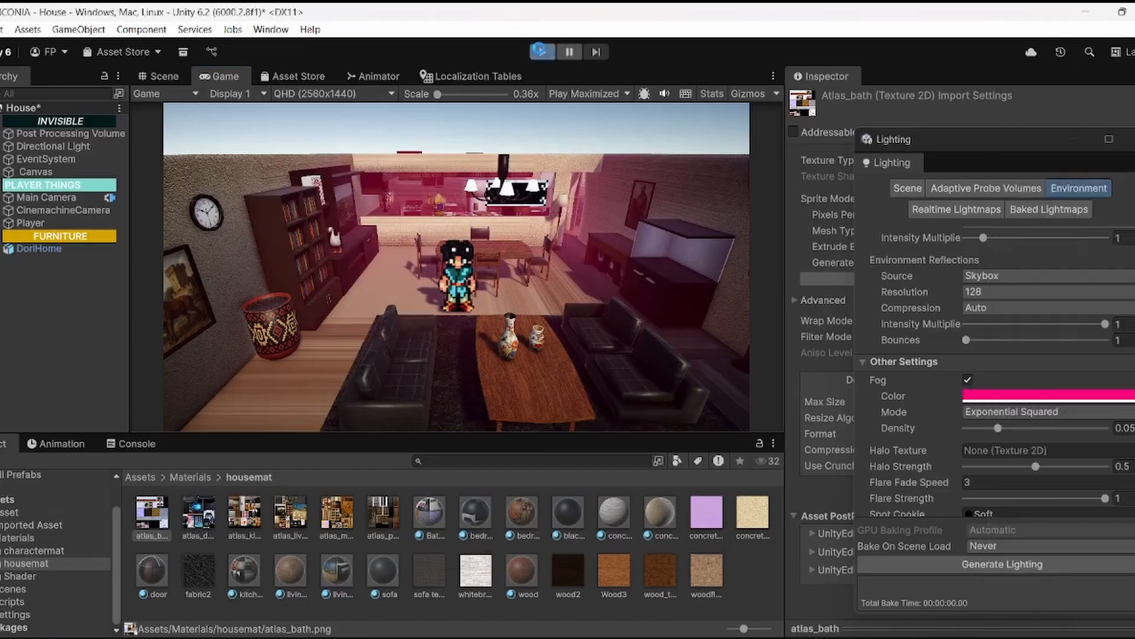
Step: Run the game and walk the character to the kitchen doorway and back to the sofas to check the fog
click(540, 52)
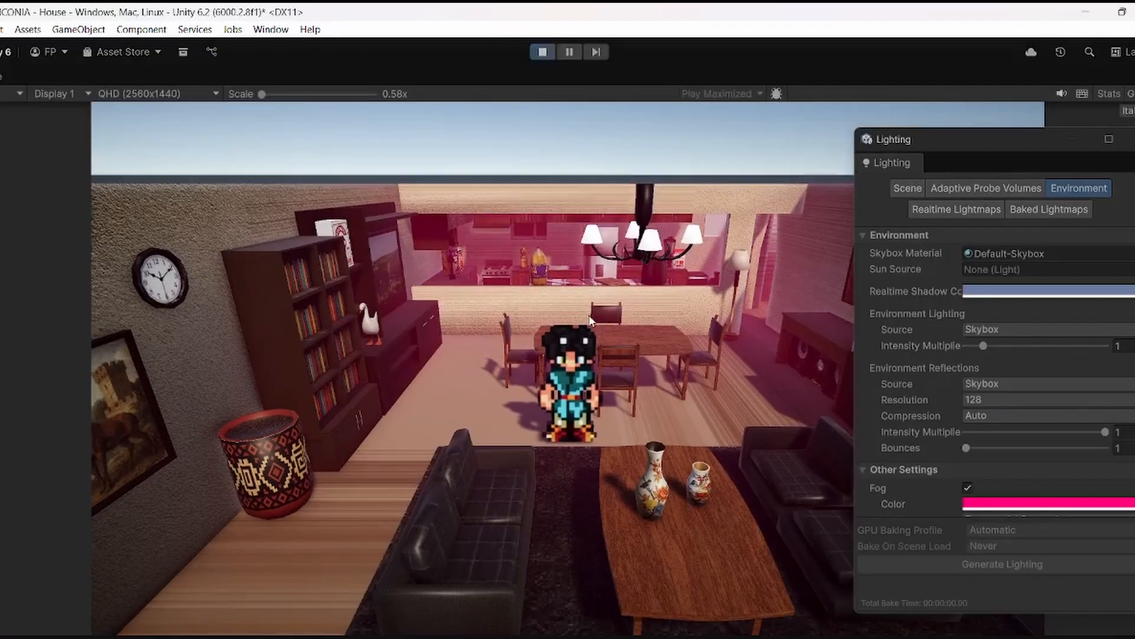
key(d)
key(d)
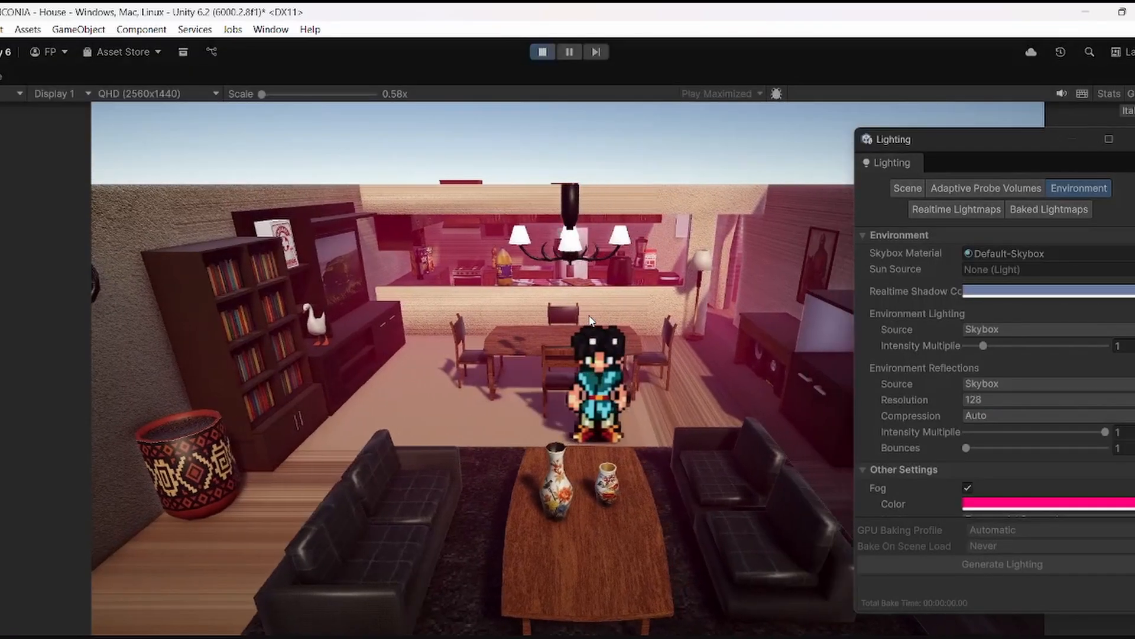
key(w)
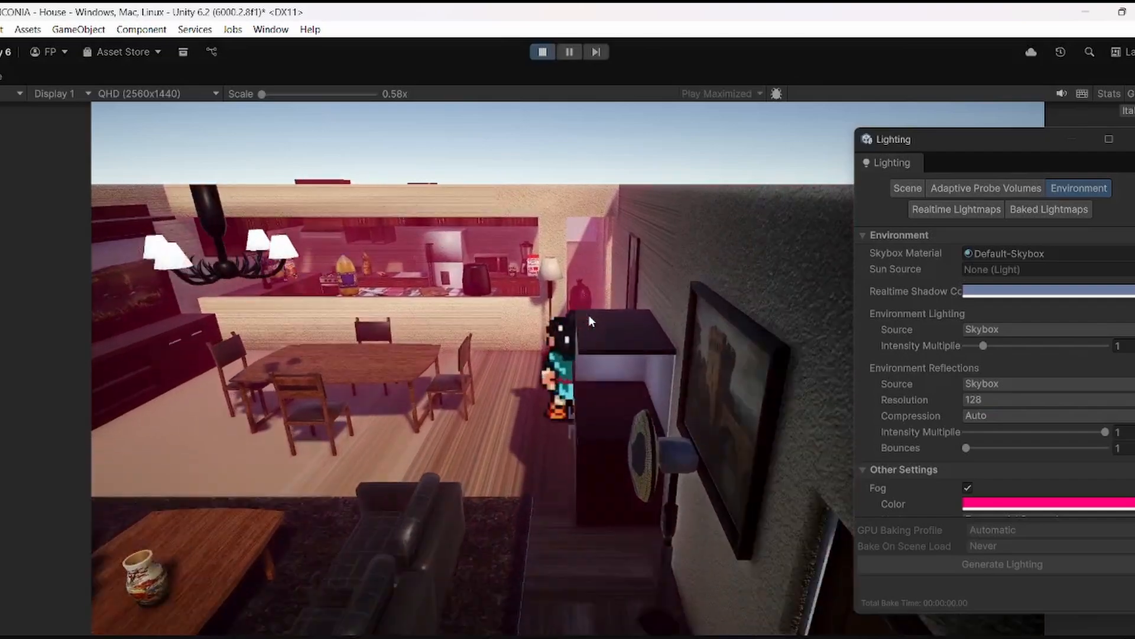
key(s)
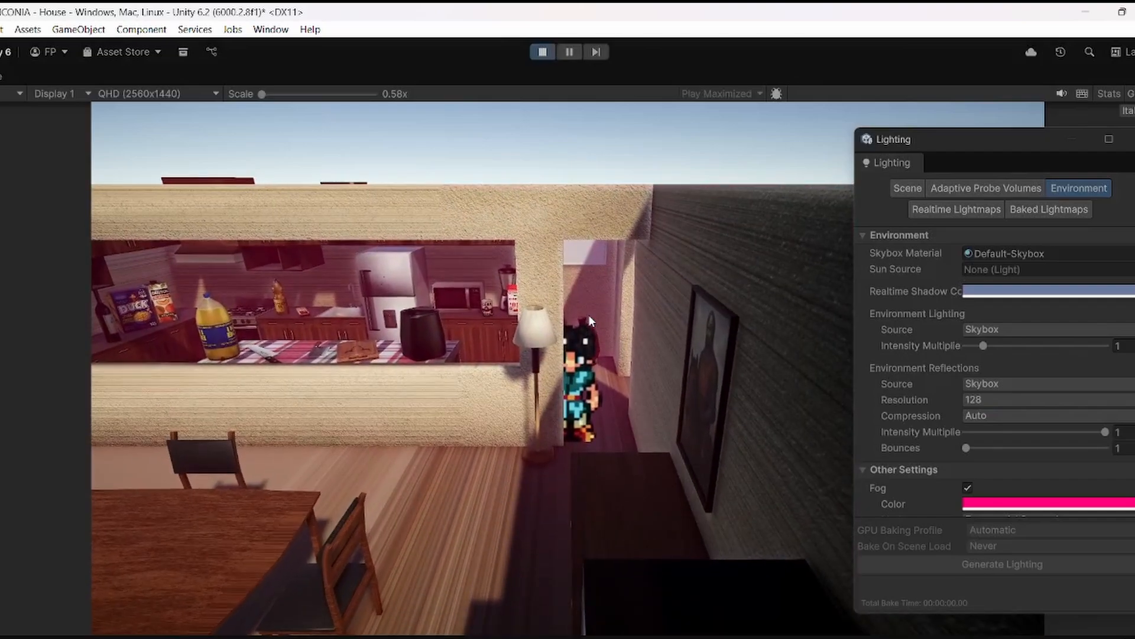
key(s)
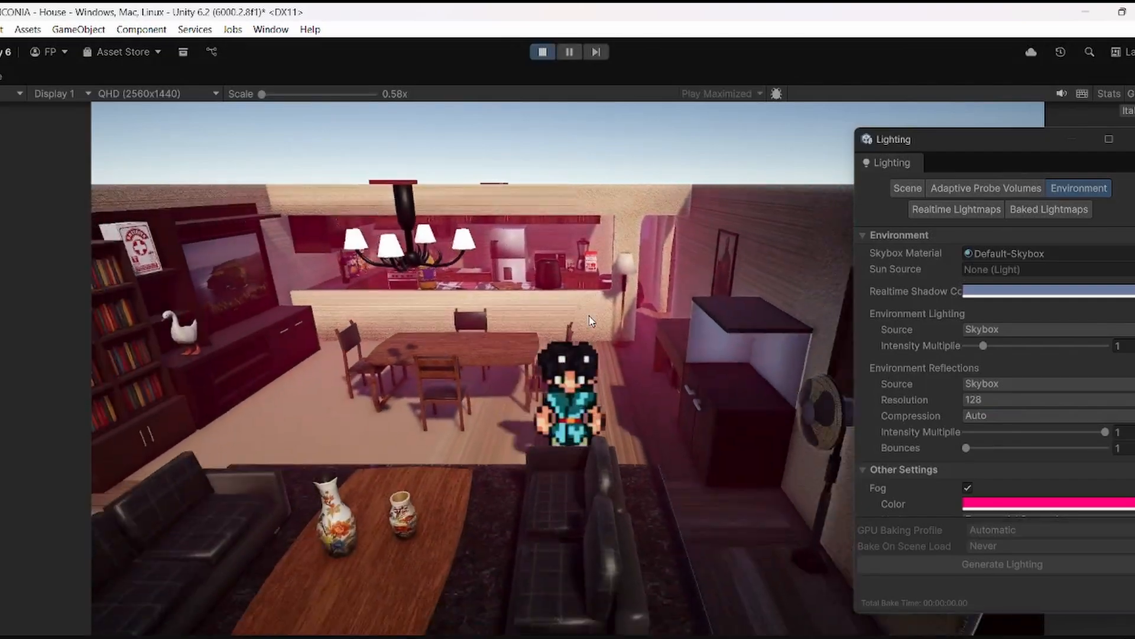
Step: Walk the character across the living room, up to the kitchen wall and down beside the fan to check the fog's depth
key(d)
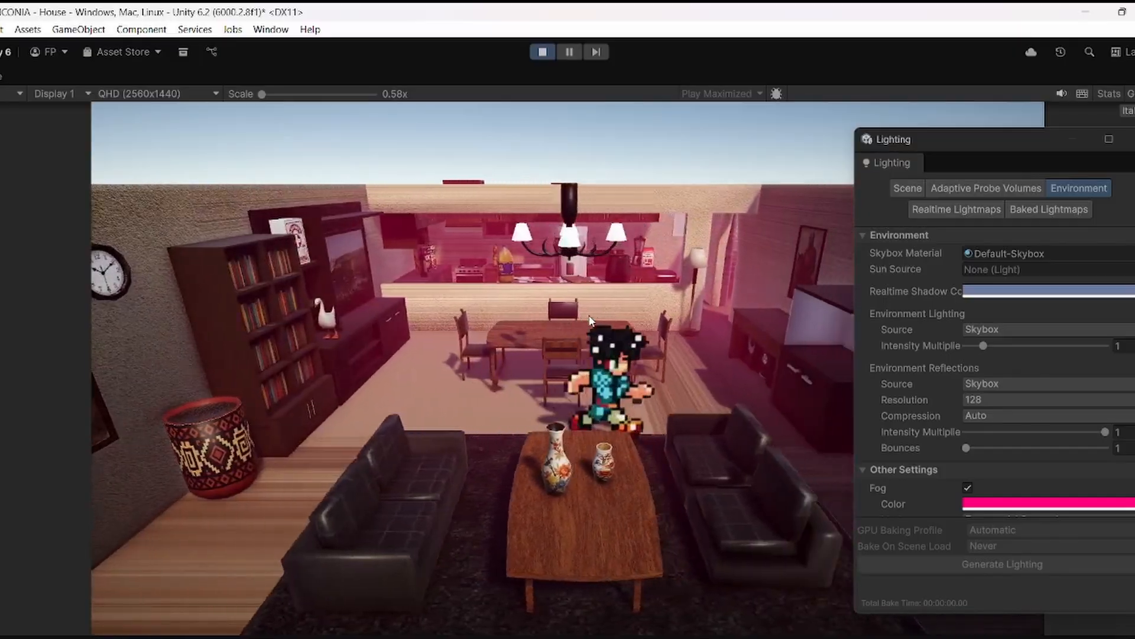
key(d)
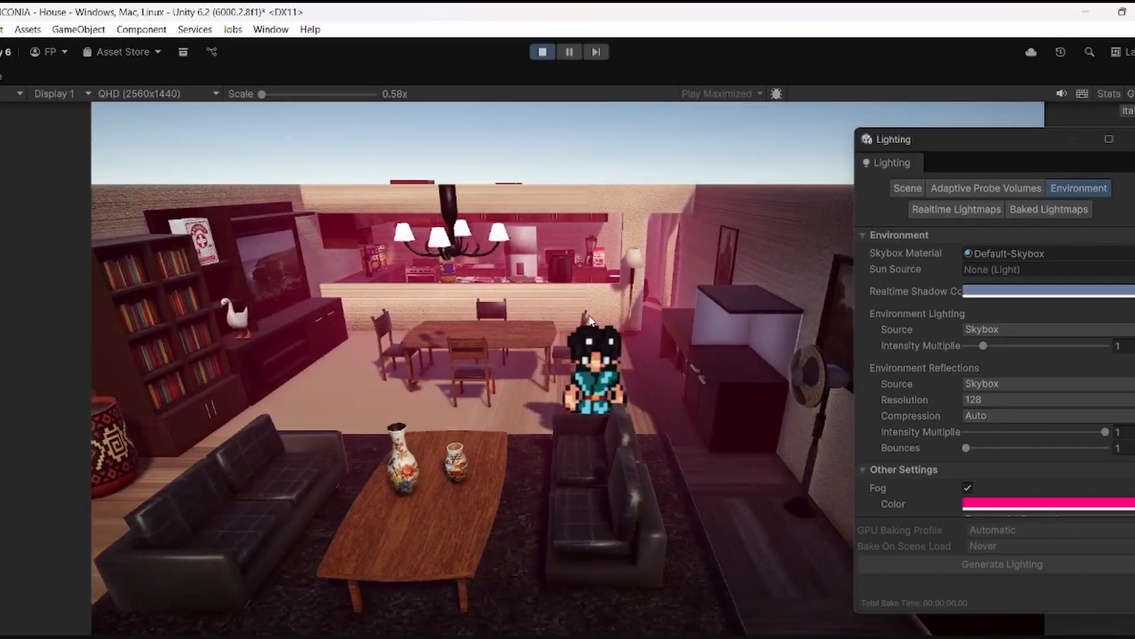
key(a)
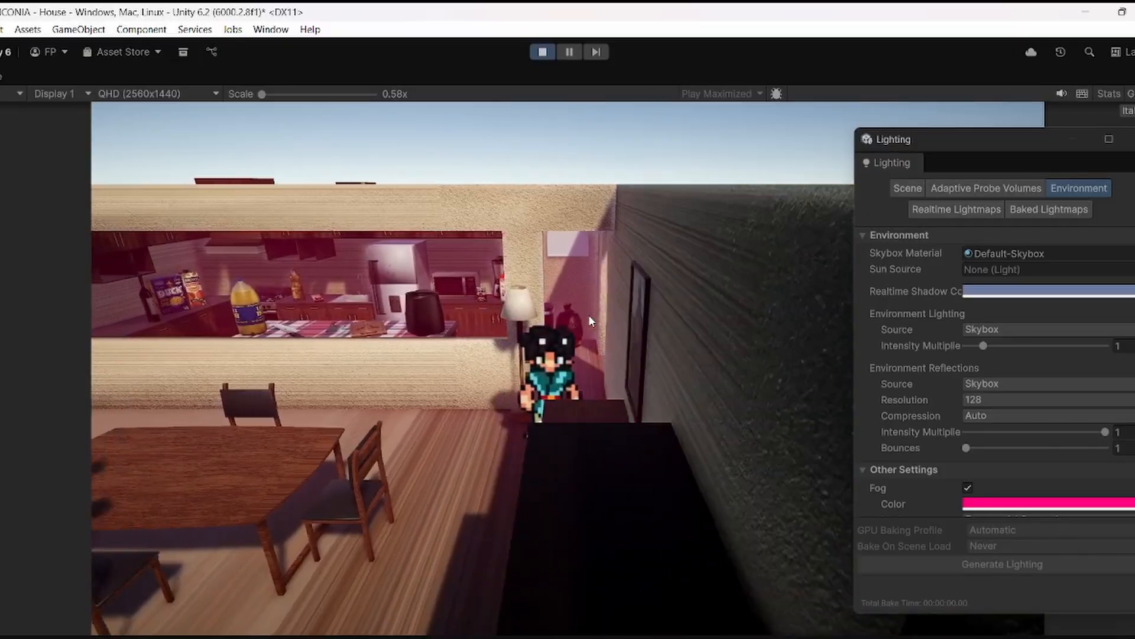
key(d)
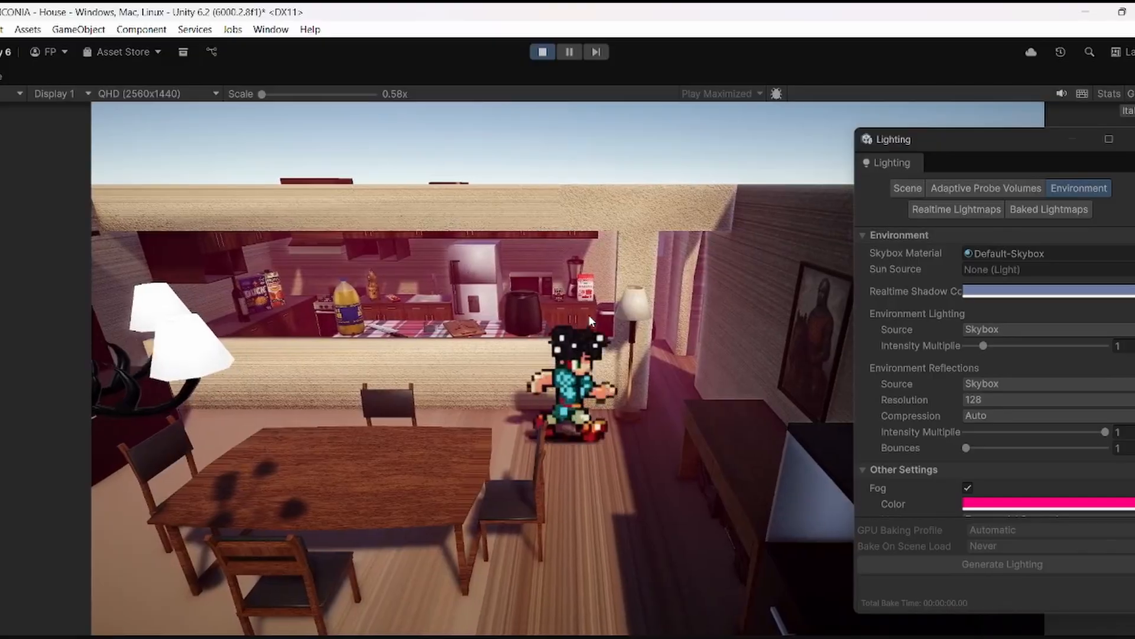
key(s)
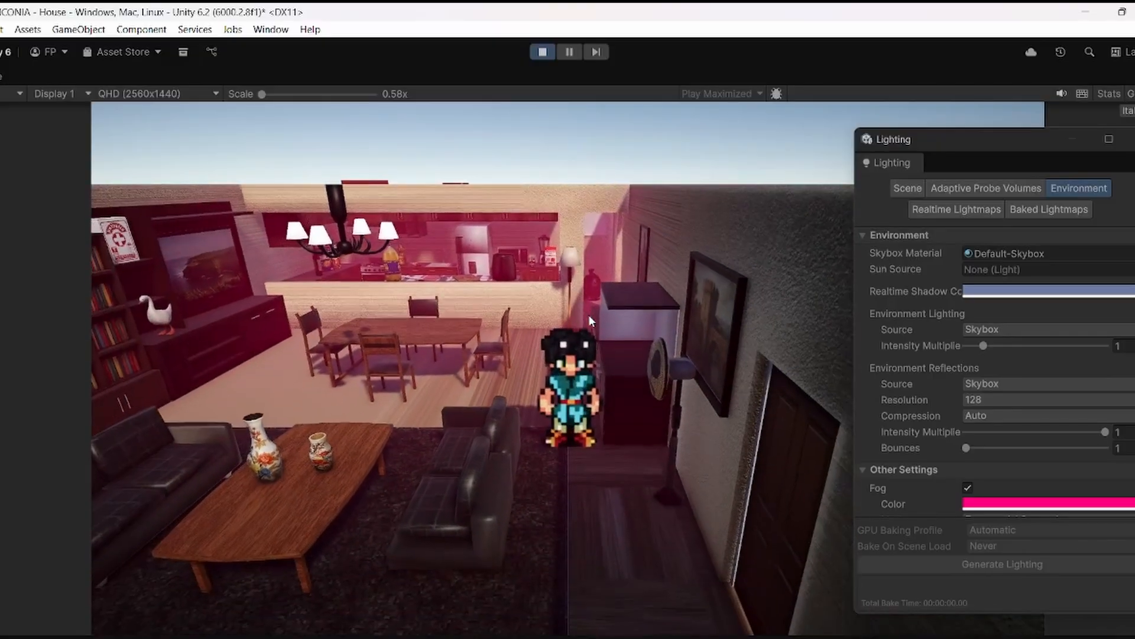
Step: Walk the character out past the front door and back to the dining table, and stop the game
key(s)
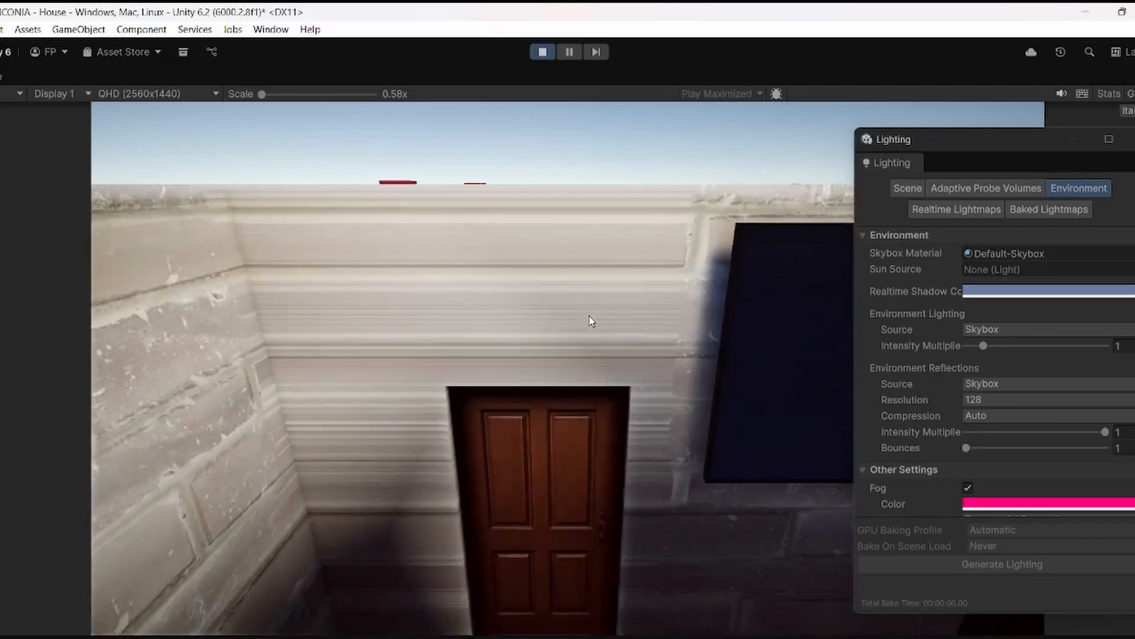
key(w)
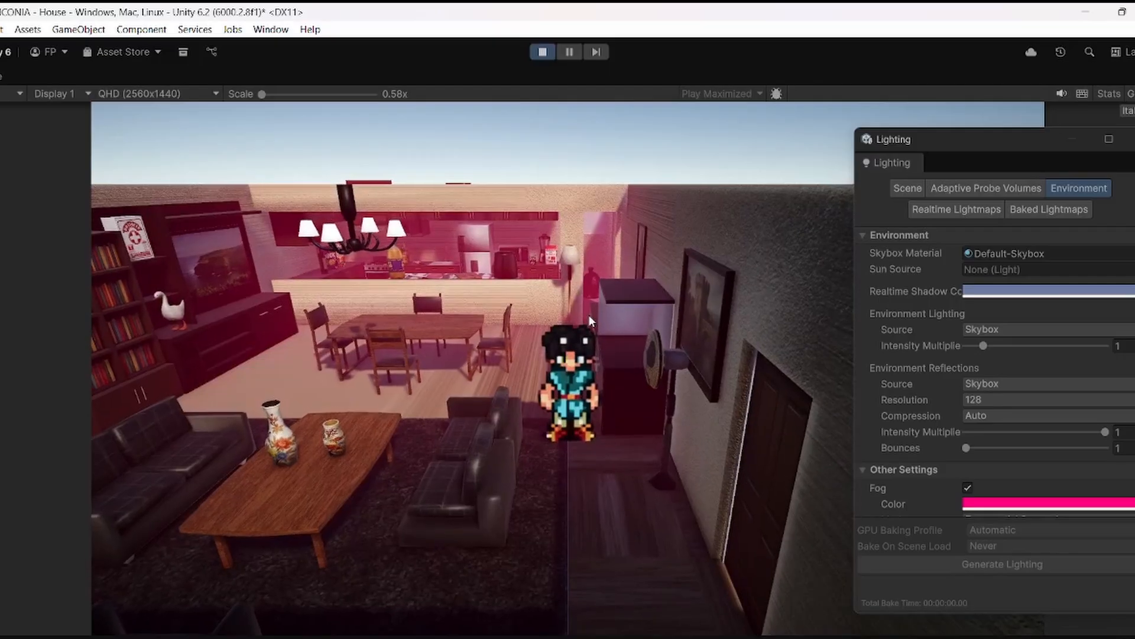
key(w)
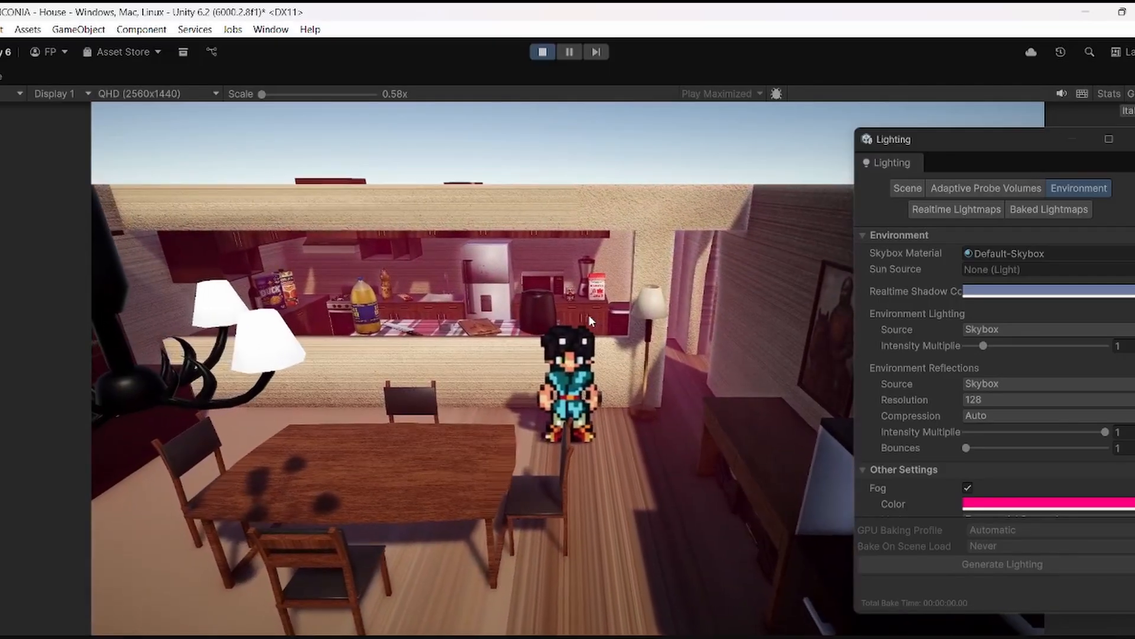
click(543, 52)
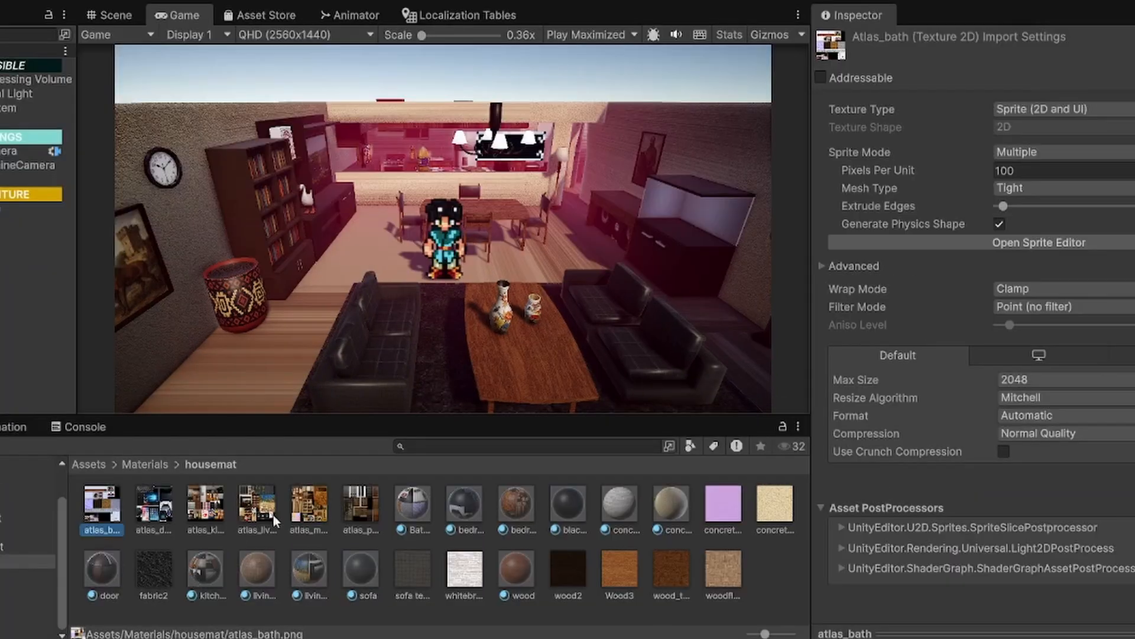
Step: Select the six atlas textures in the housemat folder and apply a Max Size of 512
shift+click(362, 505)
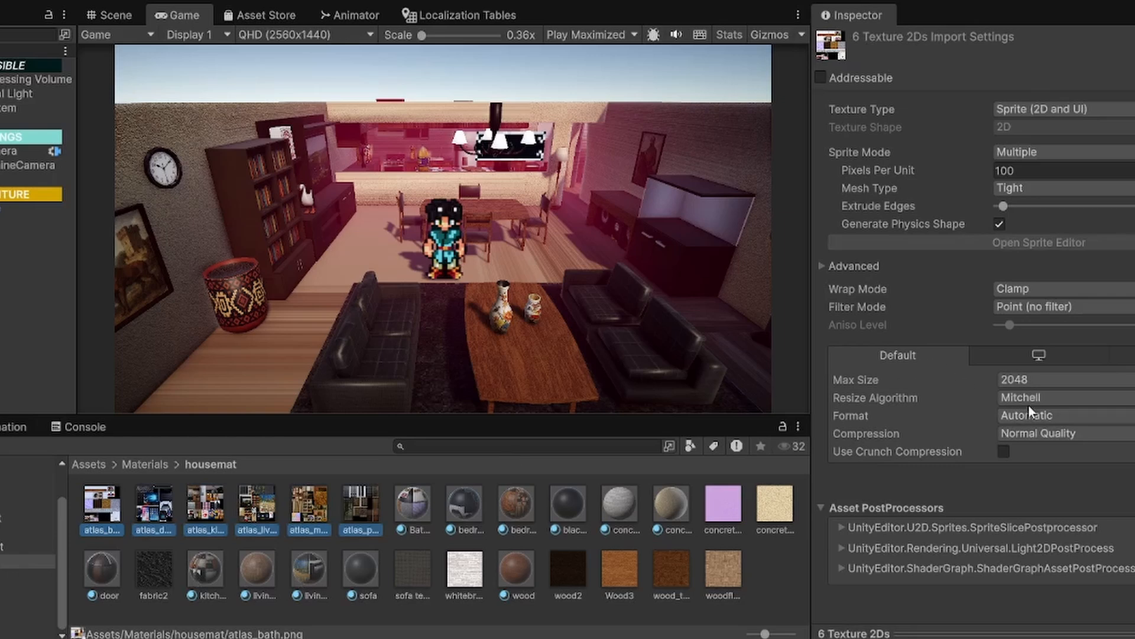
click(1043, 383)
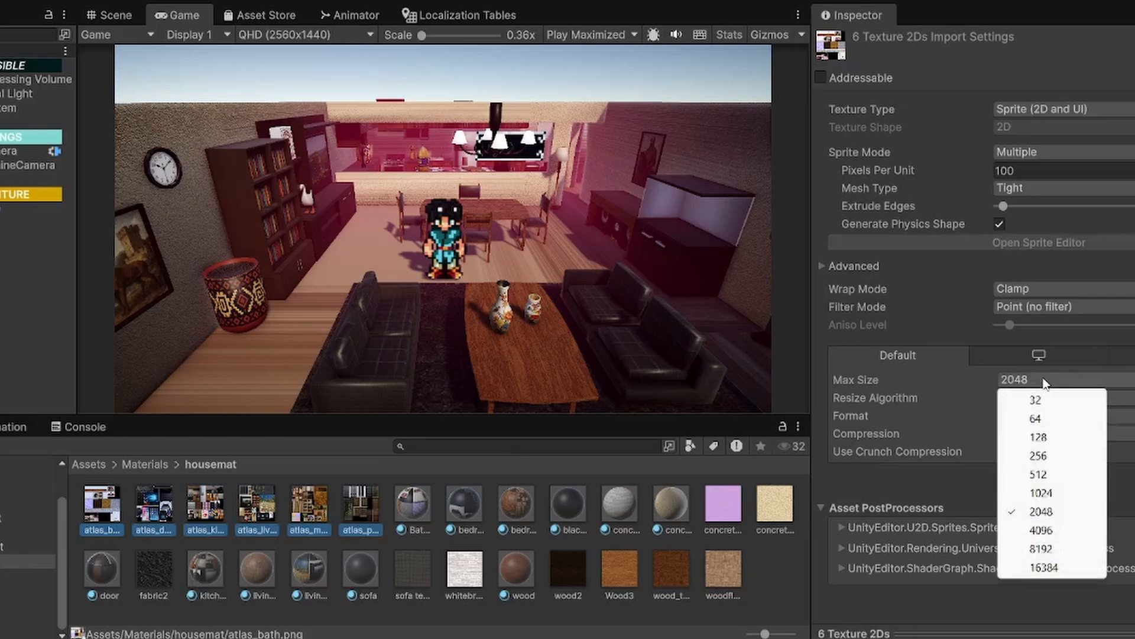
click(1036, 474)
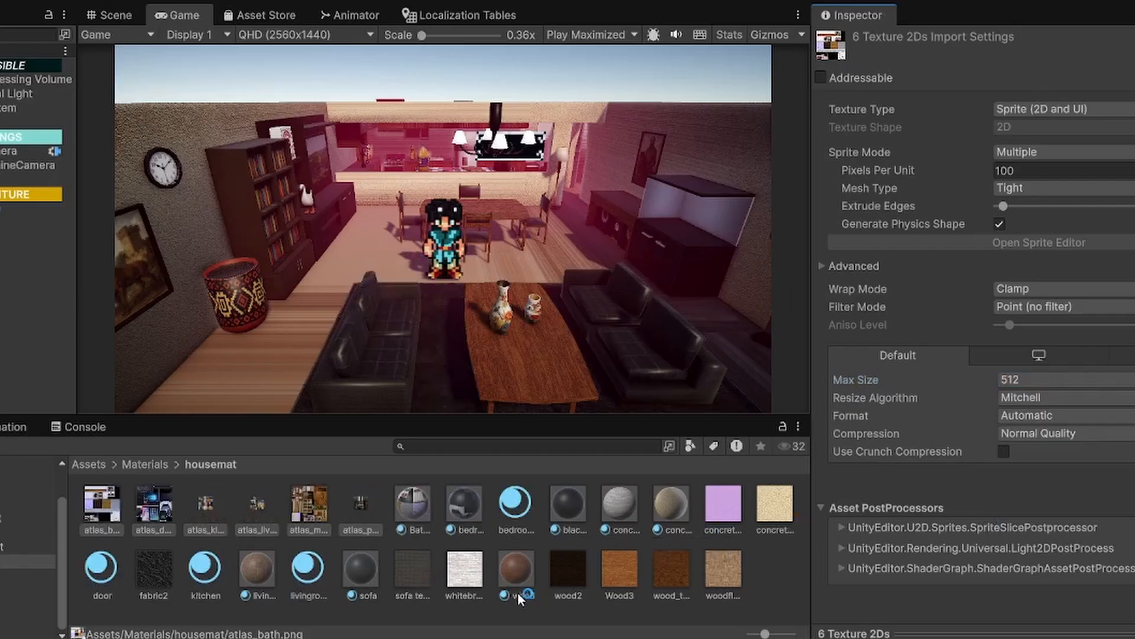
Step: Set the Max Size of the wood textures, including woodfloor, to 512
click(414, 568)
click(718, 562)
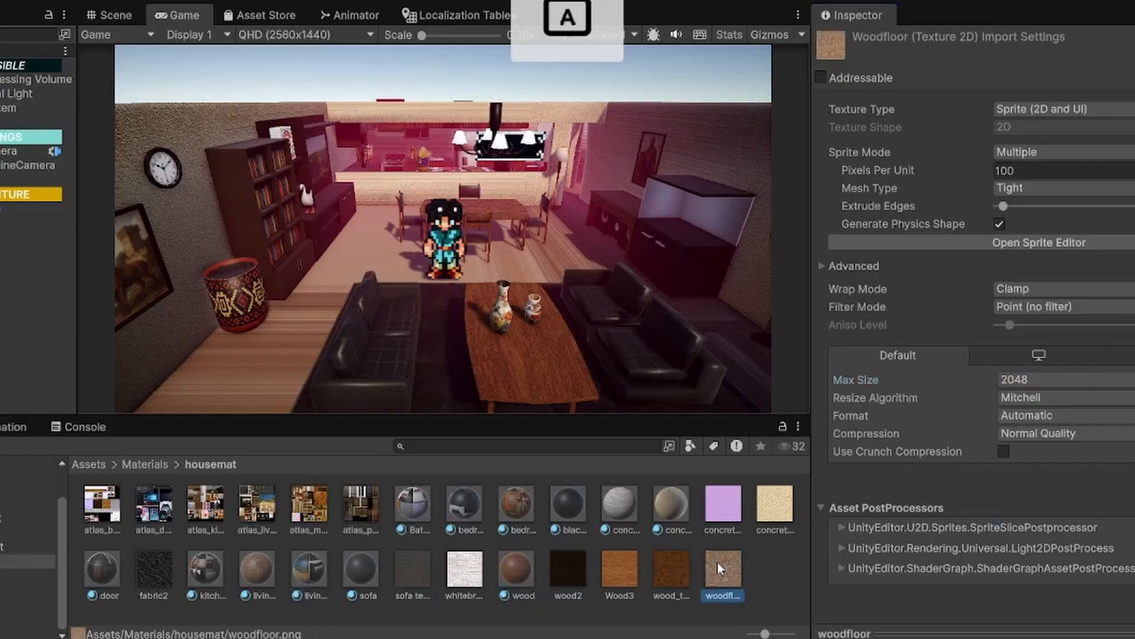
shift+click(419, 564)
click(569, 569)
click(1041, 380)
click(1039, 474)
Step: Set the Max Size of the fabric2, sofa, whitebricks and two concrete textures to 512
click(417, 577)
ctrl+click(464, 571)
ctrl+click(155, 571)
ctrl+click(731, 521)
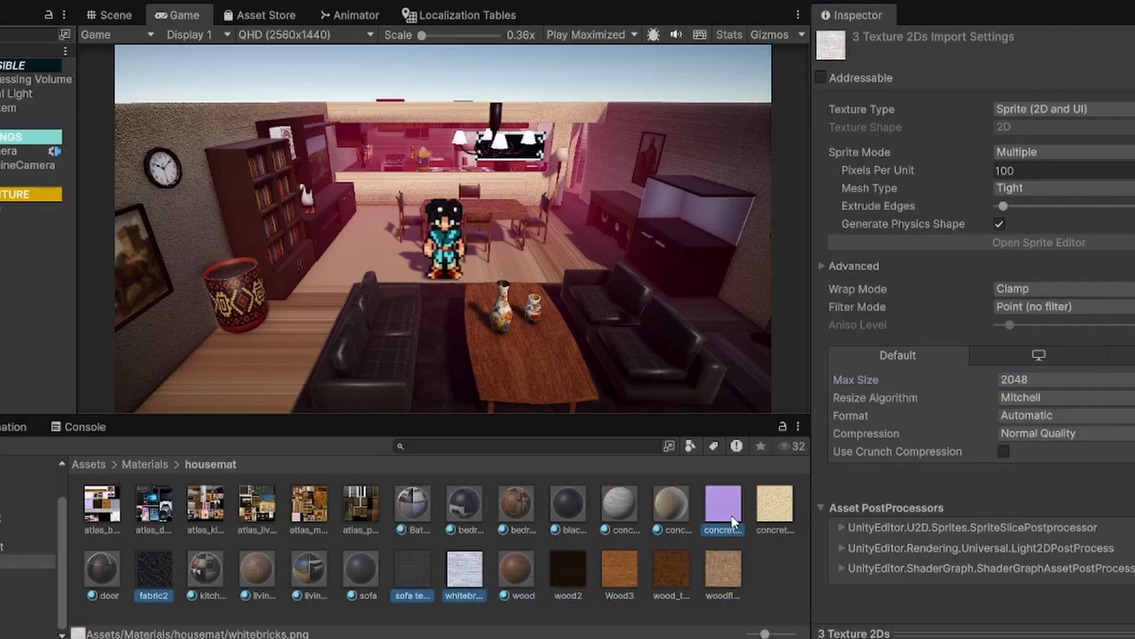
ctrl+click(775, 511)
click(1110, 339)
Step: Try a Max Size of 64 on the six atlas textures and settle on 256
click(360, 512)
shift+click(102, 508)
click(1128, 475)
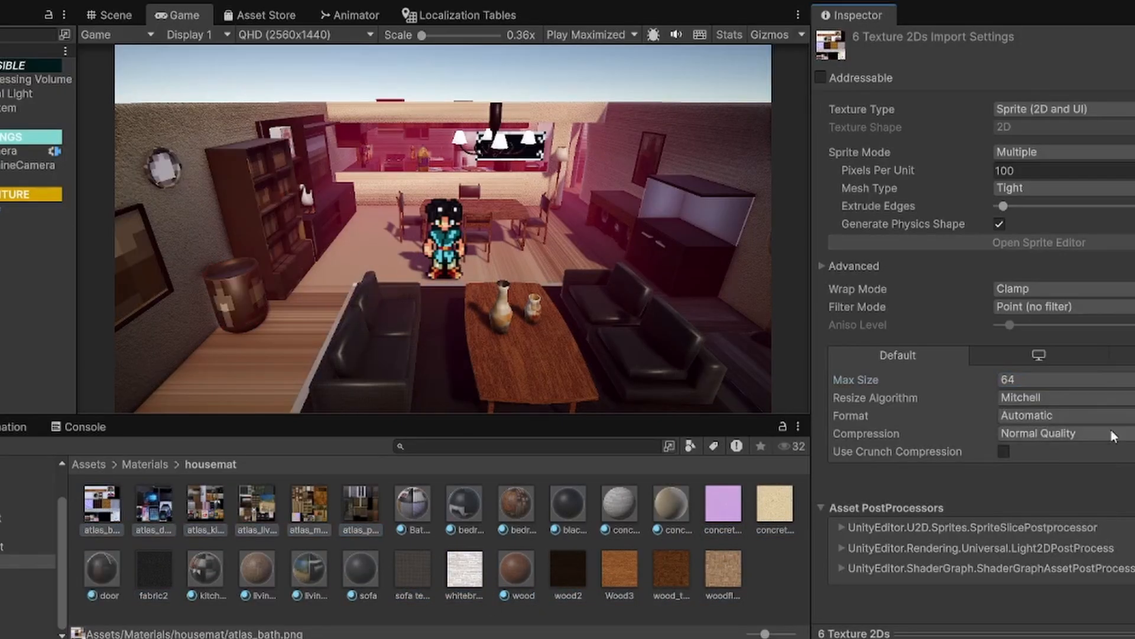
click(1015, 383)
click(1019, 454)
click(1128, 474)
click(724, 512)
ctrl+click(775, 512)
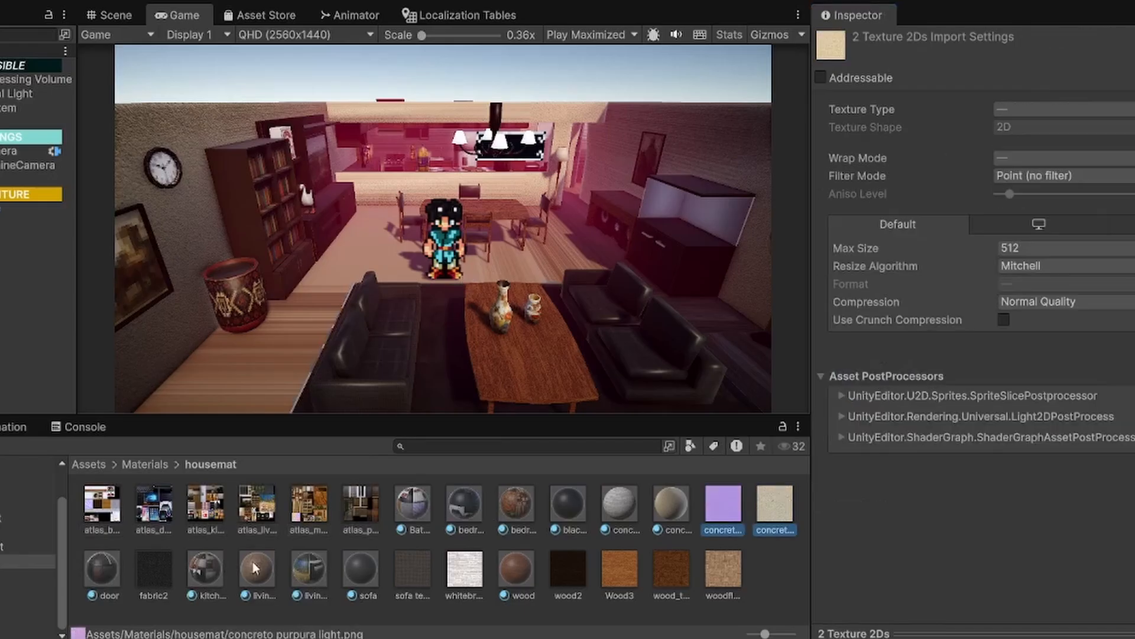
ctrl+click(155, 571)
ctrl+click(413, 571)
ctrl+click(464, 571)
ctrl+click(570, 571)
ctrl+click(619, 571)
ctrl+click(671, 572)
ctrl+click(723, 570)
Step: Set the Max Size of the concreto2 and fabric2 textures to 256 and apply it to each
click(774, 508)
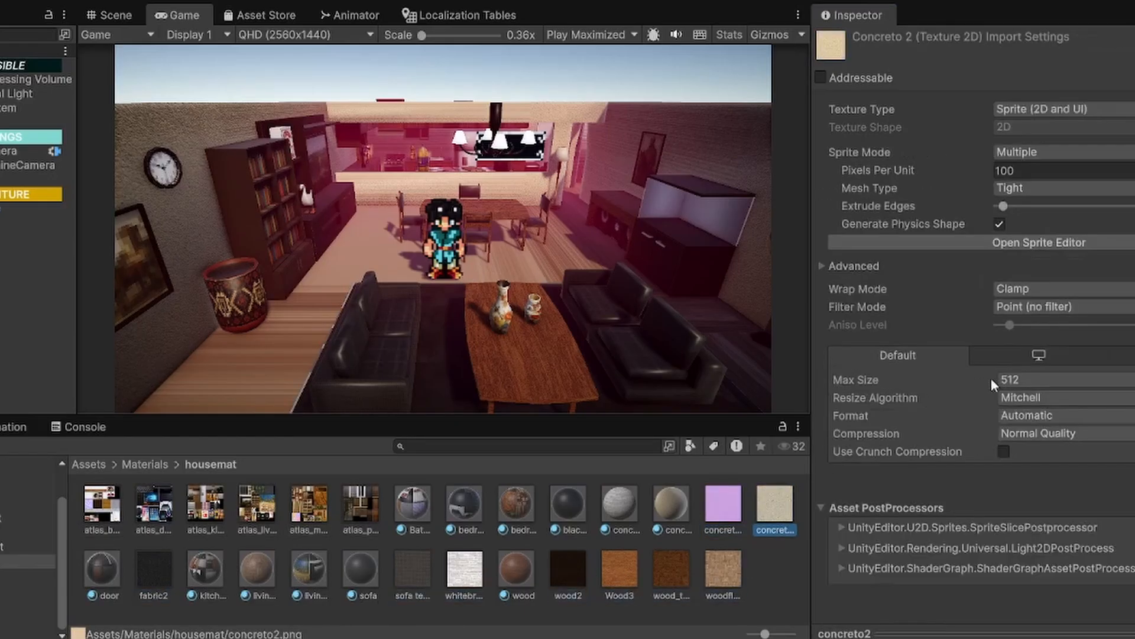
click(1065, 380)
click(1070, 454)
click(1129, 475)
click(141, 561)
click(1076, 382)
click(1071, 454)
click(1129, 475)
Step: Set the Max Size of the sofa texture and the whitebricks texture to 256 and apply it to each
click(412, 571)
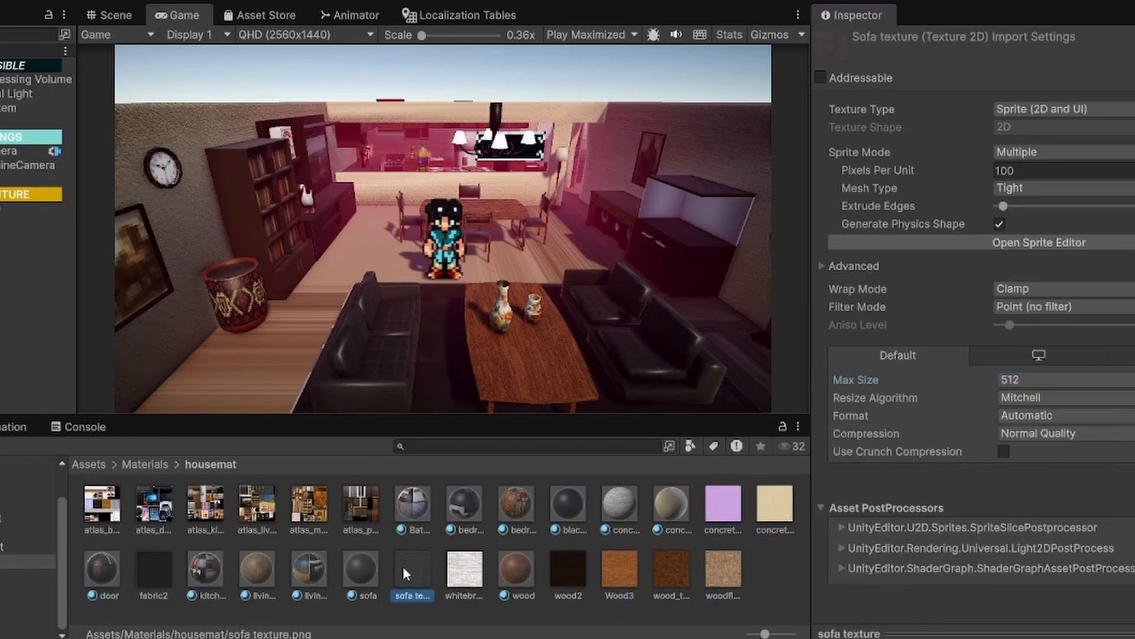
click(1065, 380)
click(1071, 454)
click(1128, 475)
click(464, 571)
click(1064, 380)
click(1070, 455)
click(1129, 475)
Step: Try a Max Size of 256 on the wood textures from wood2 to woodfloor
click(568, 572)
click(723, 571)
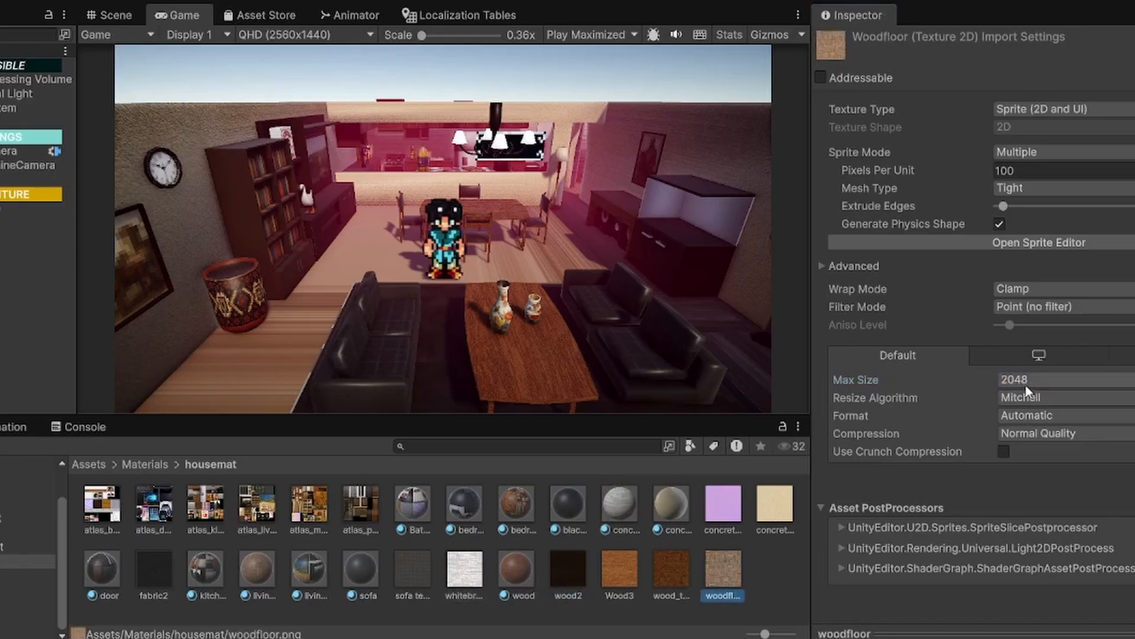
shift+click(568, 571)
click(1053, 380)
click(1070, 454)
click(1128, 475)
Step: Set the Max Size of the four textures from wood2 to woodfloor to 512 and check the wooden table up close
click(671, 568)
click(553, 574)
shift+click(723, 571)
click(1059, 380)
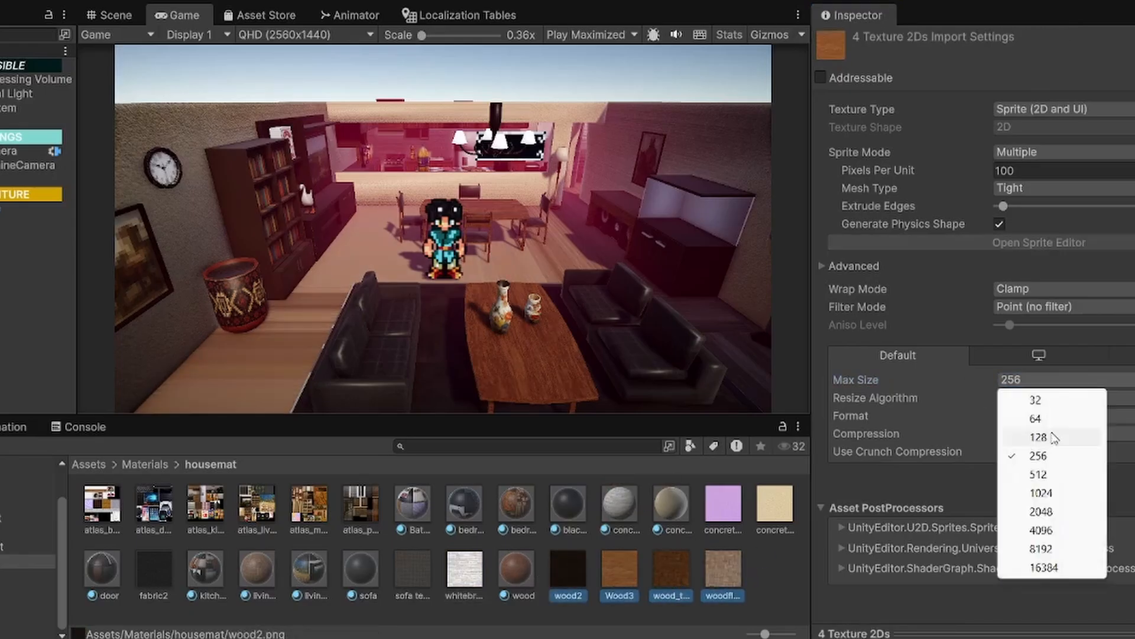
click(1055, 475)
click(1129, 475)
click(618, 583)
scroll(520, 347, up, 4)
scroll(459, 281, down, 5)
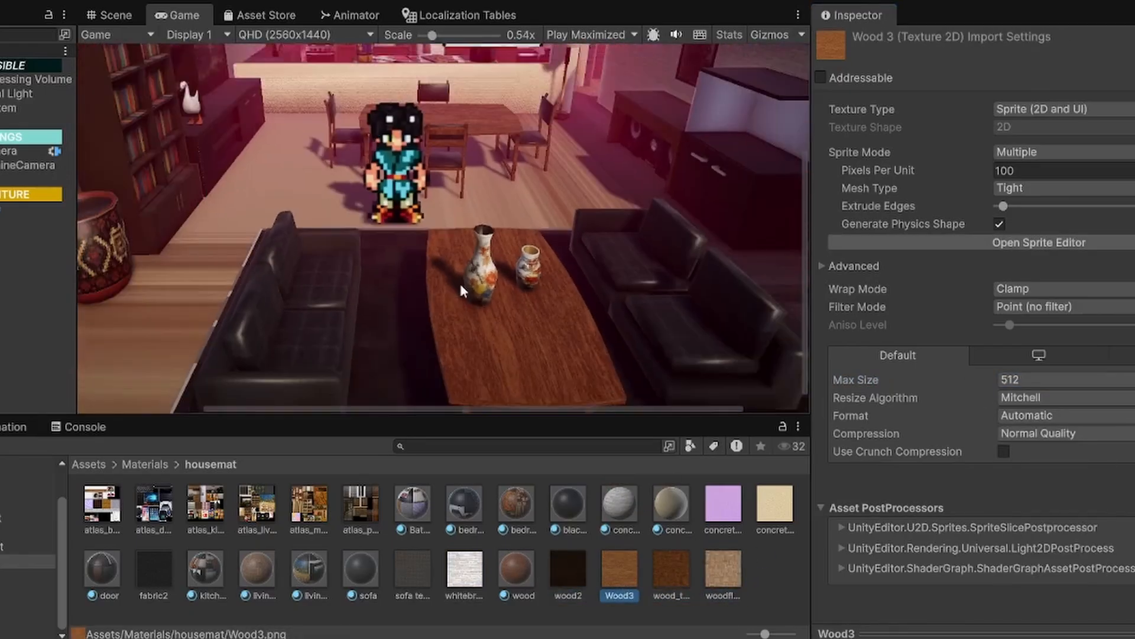
Step: Set the Max Size of the woodfloor texture to 1024
click(723, 571)
click(1032, 380)
click(1038, 494)
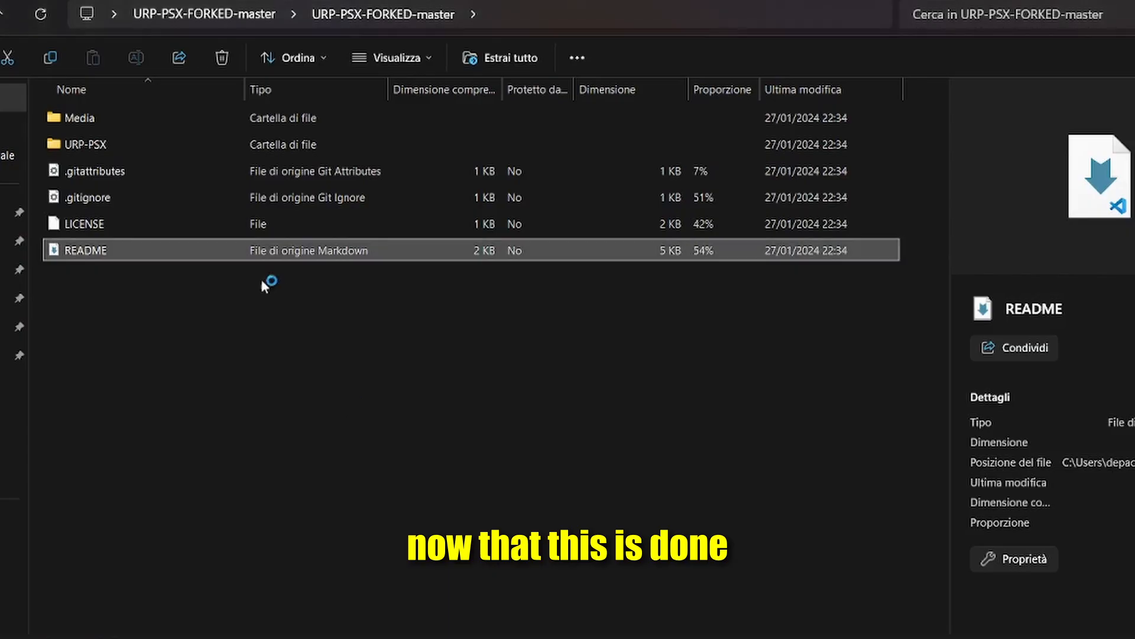
Step: Switch to File Explorer and select everything in the URP-PSX Assets folder for import into the project's PSX shader folder
double_click(127, 144)
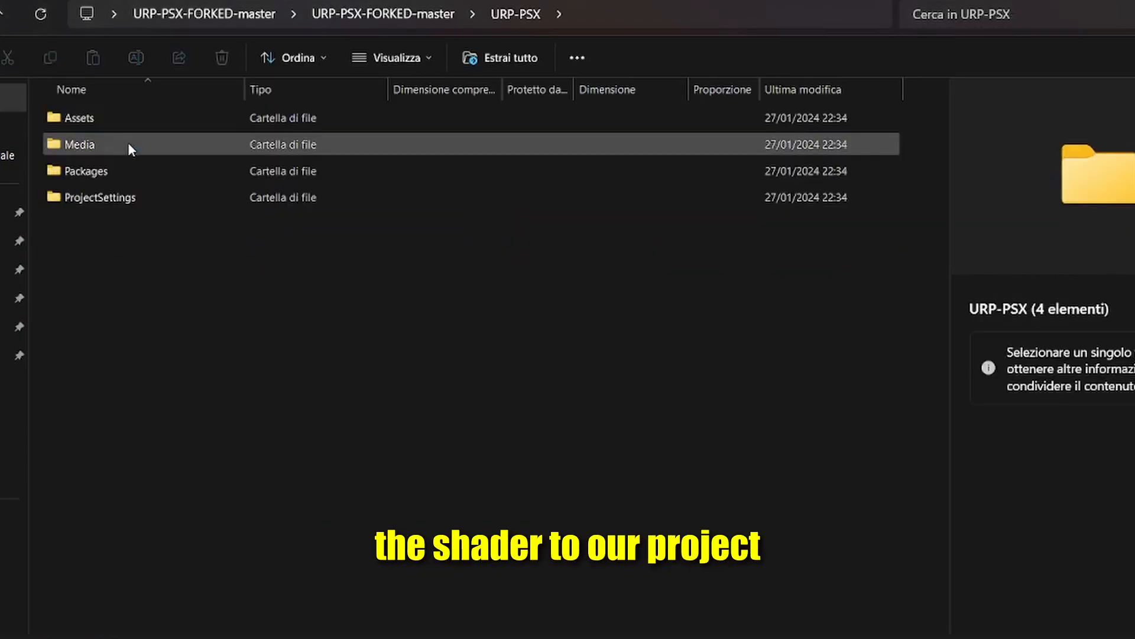
double_click(106, 117)
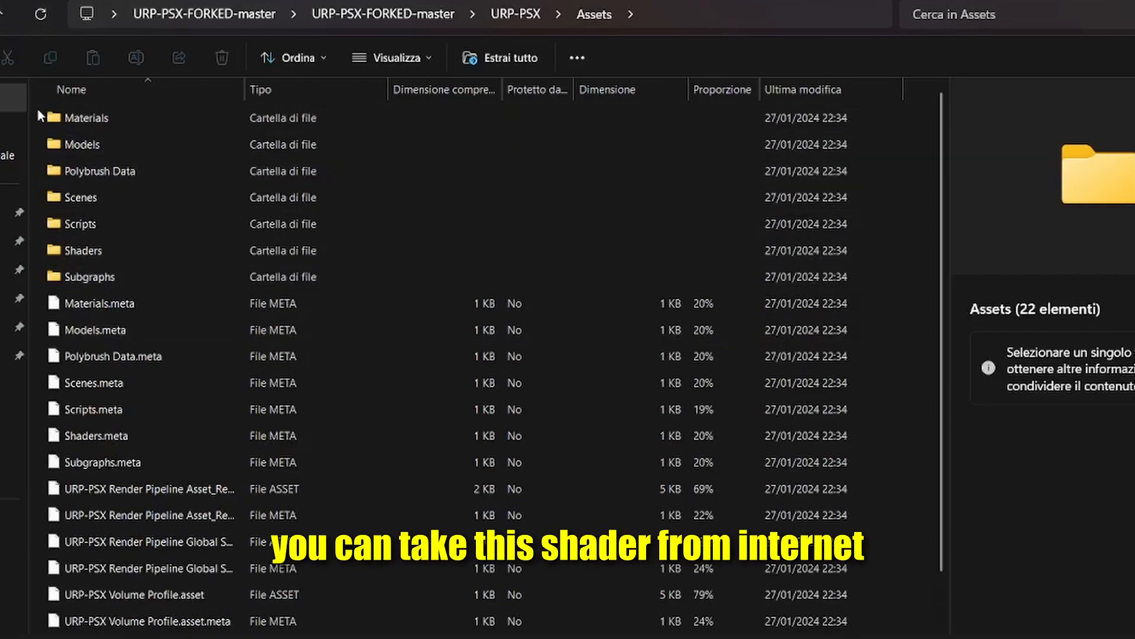
drag(38, 109, 273, 633)
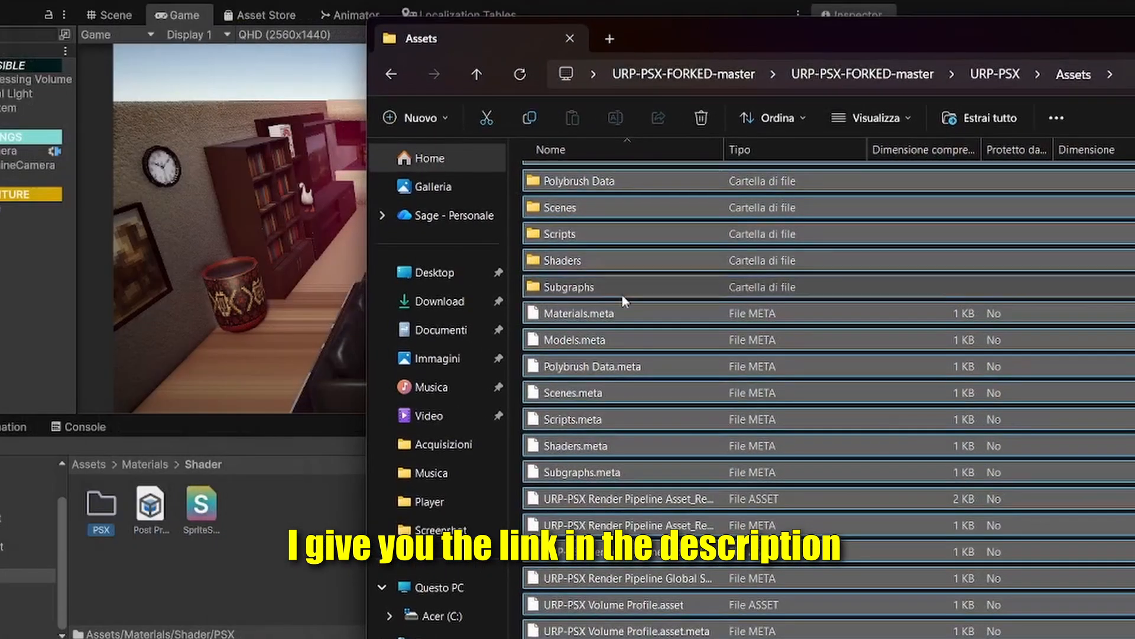
drag(629, 355, 491, 458)
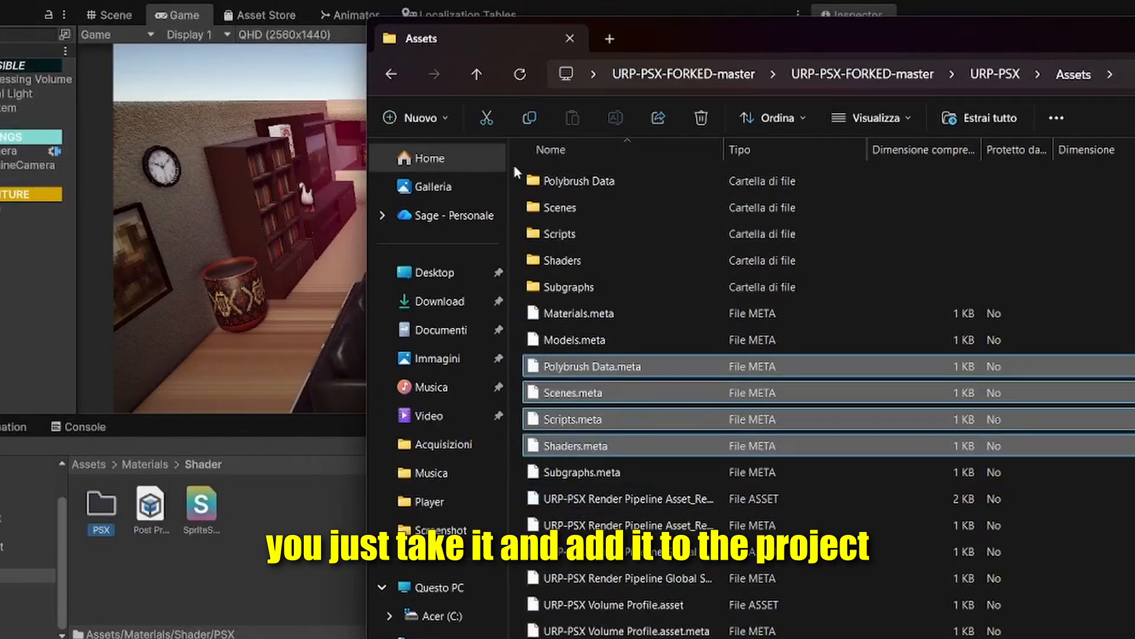
drag(513, 165, 644, 638)
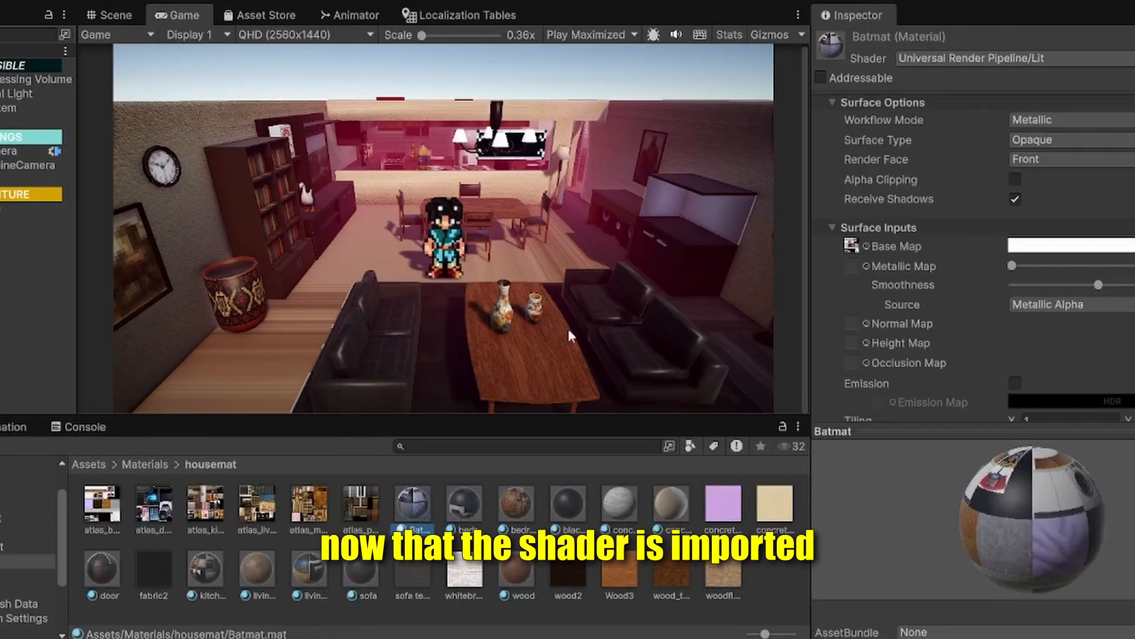
click(515, 504)
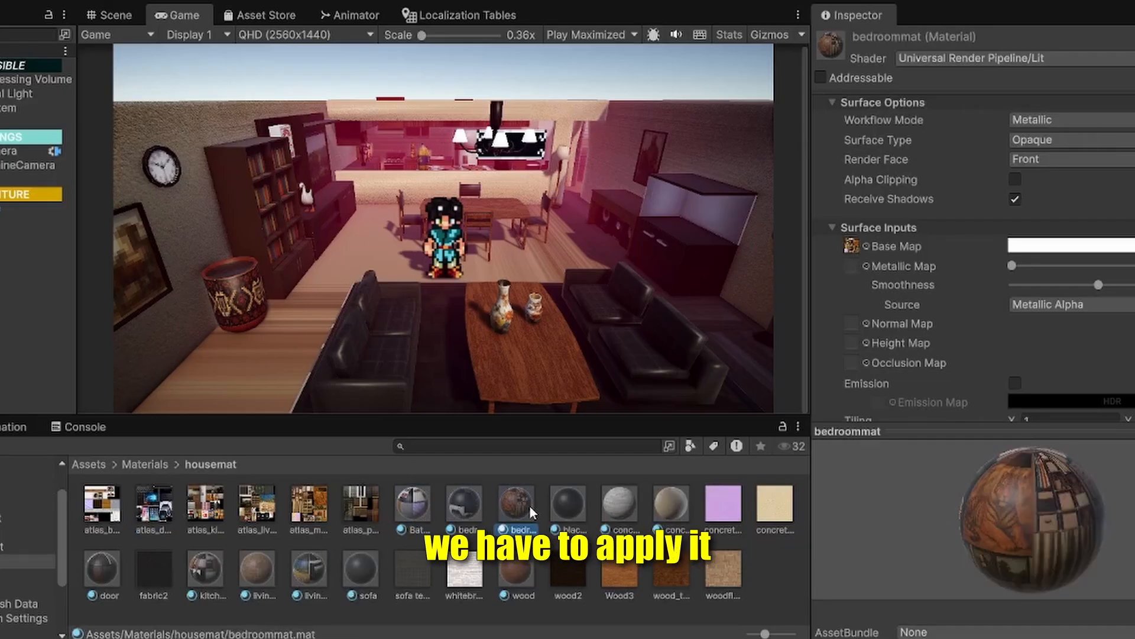
click(460, 502)
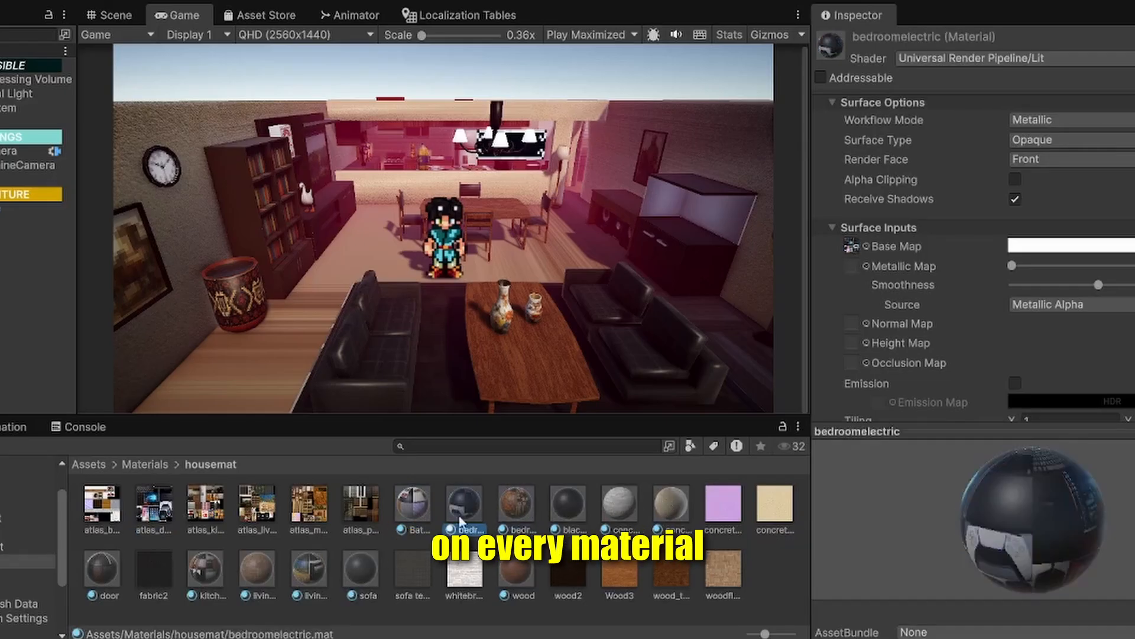
click(228, 571)
click(98, 567)
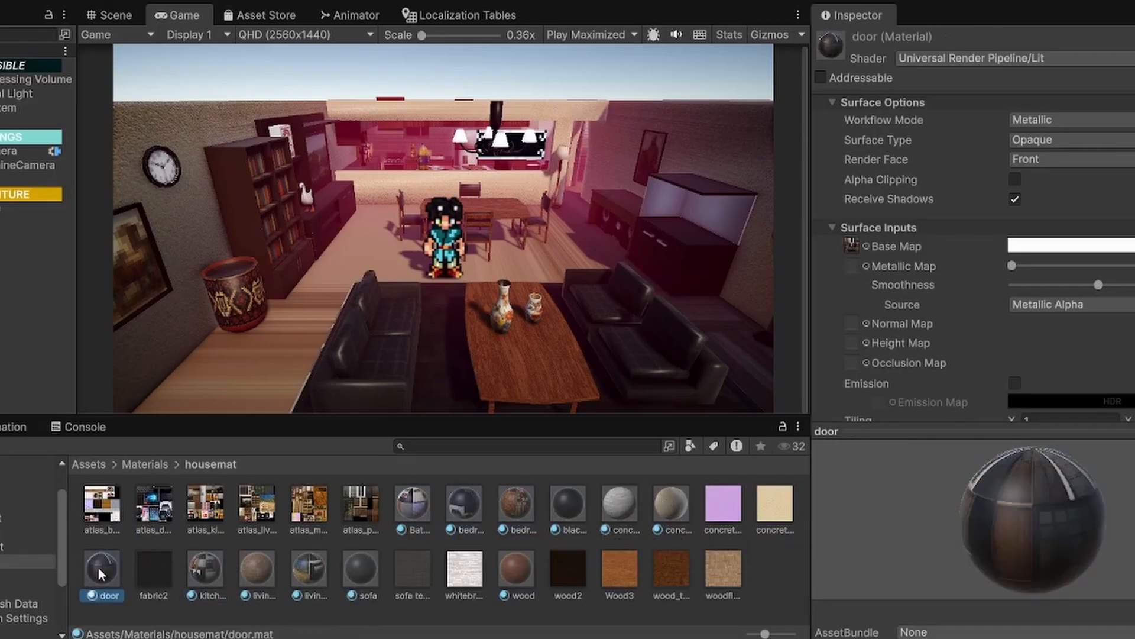
Step: Try the URP_PSX_PBR_Master shader on the livingroom material and settle on URP_PSX_Unlit_Master
click(304, 563)
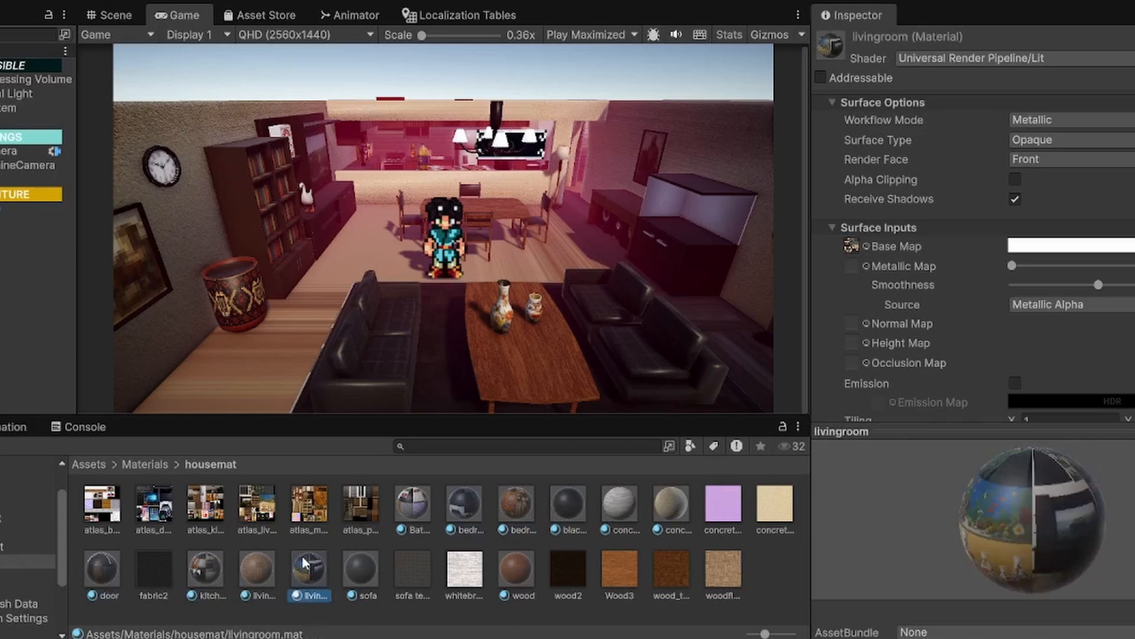
click(1010, 56)
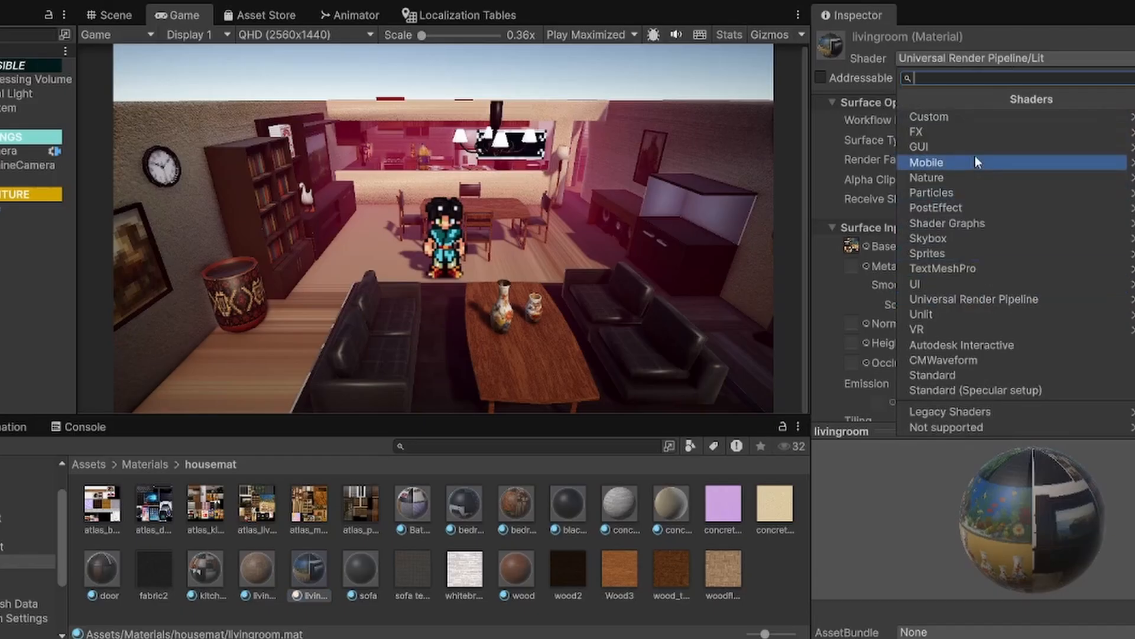
click(1014, 224)
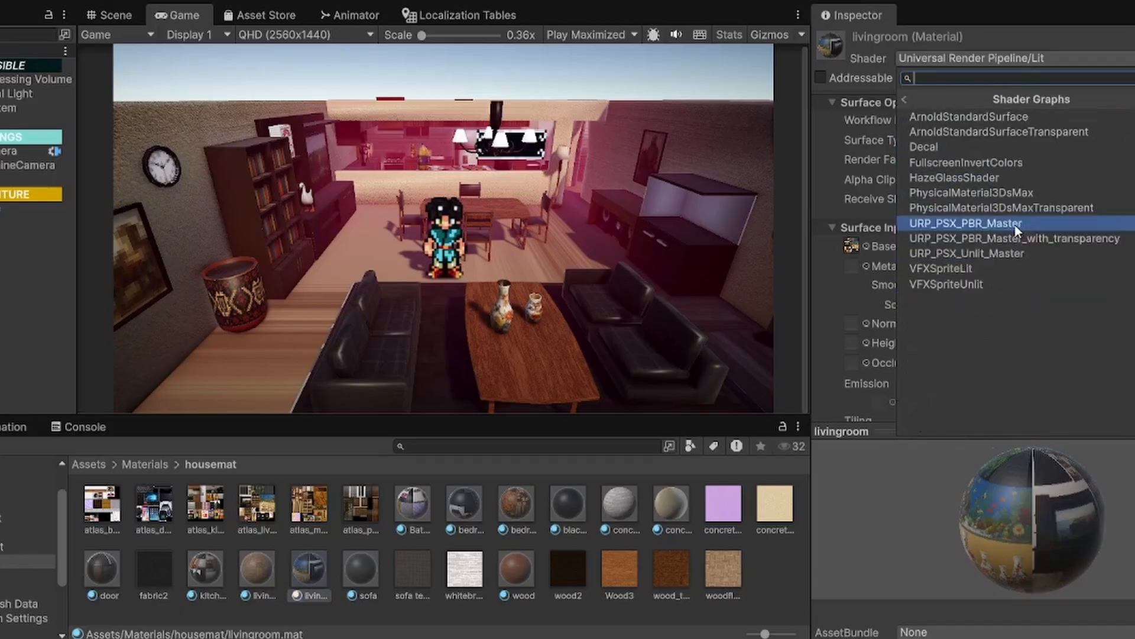
click(1015, 225)
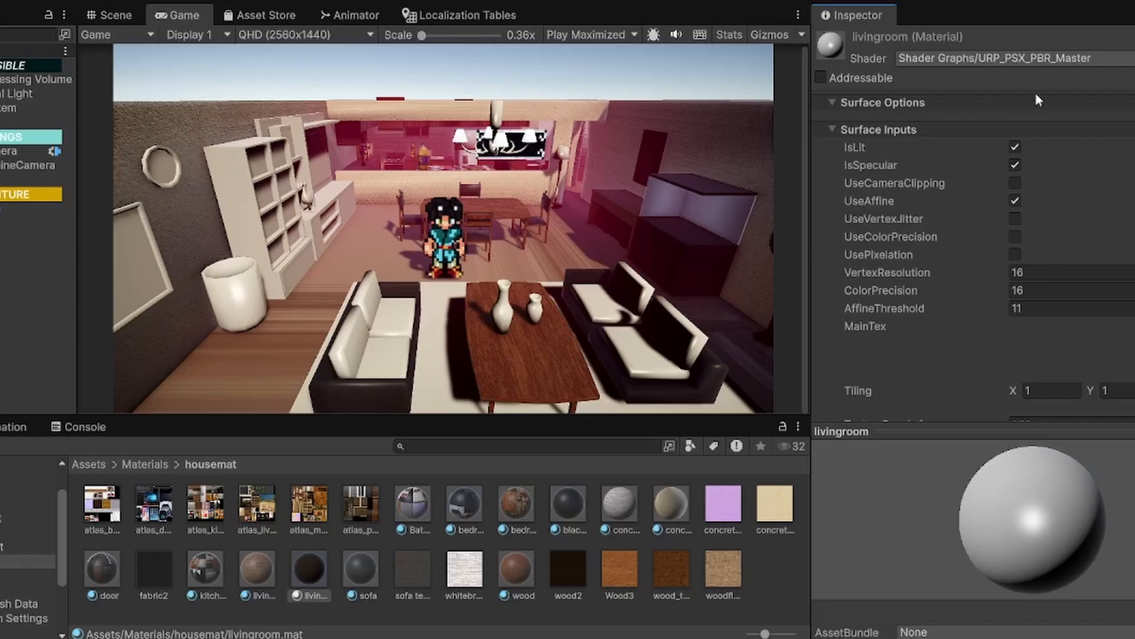
click(984, 60)
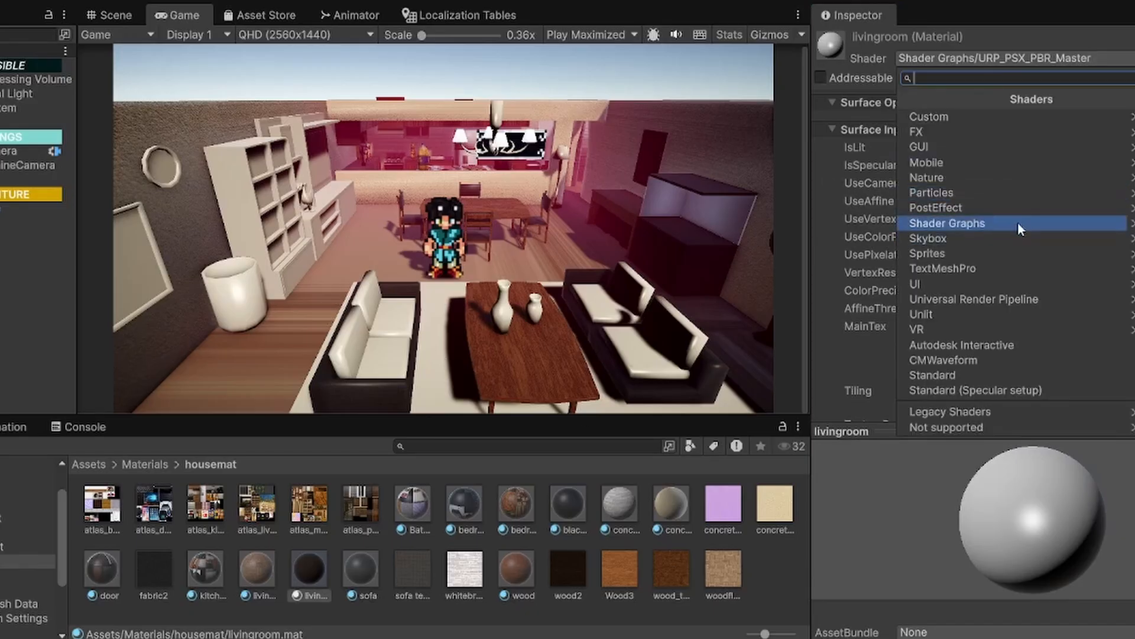
click(1017, 222)
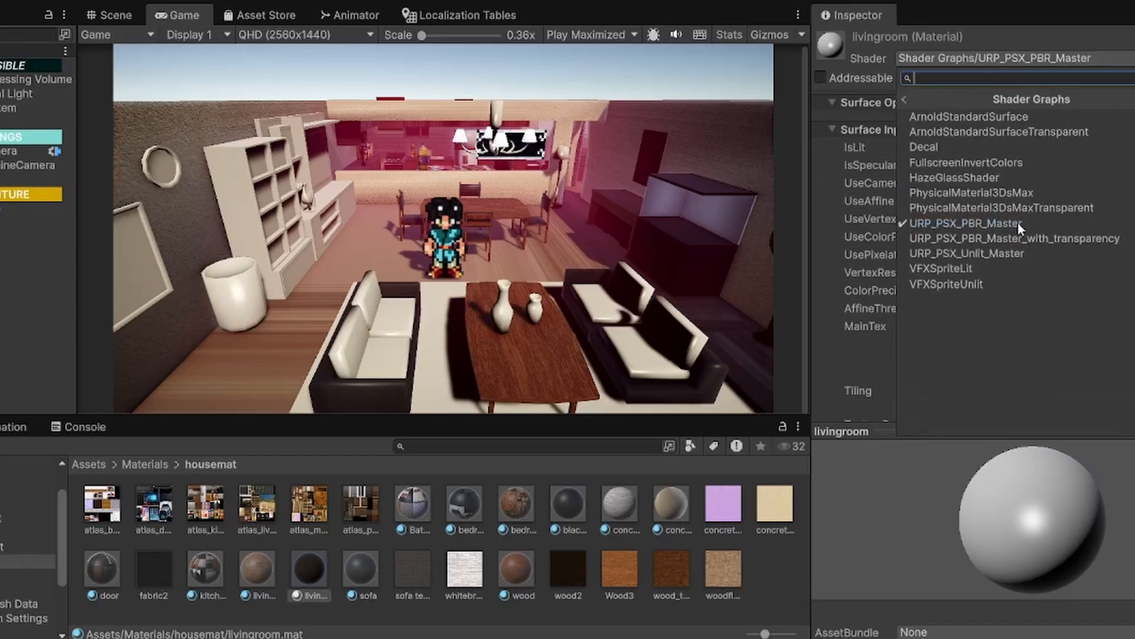
click(991, 254)
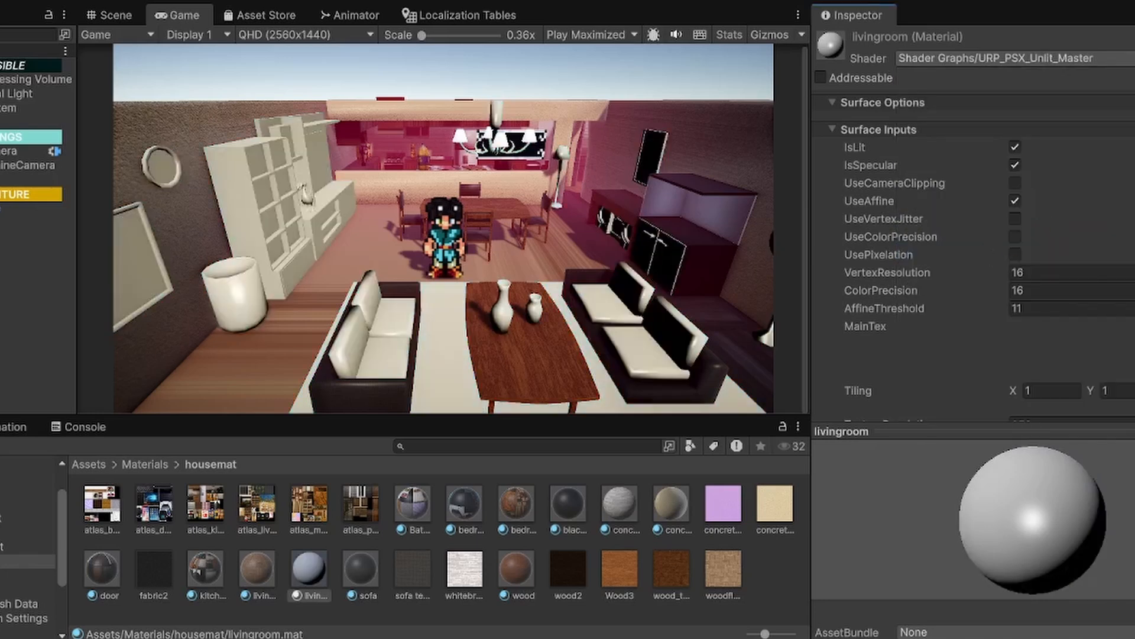
scroll(974, 254, down, 3)
scroll(973, 255, up, 3)
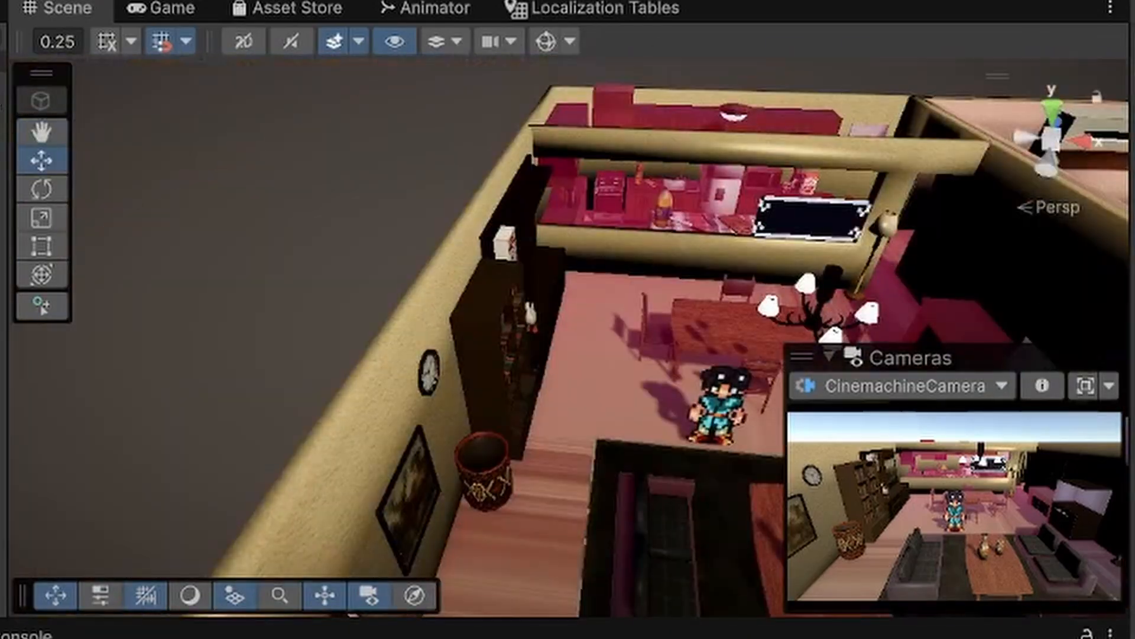
right_drag(426, 331, 452, 247)
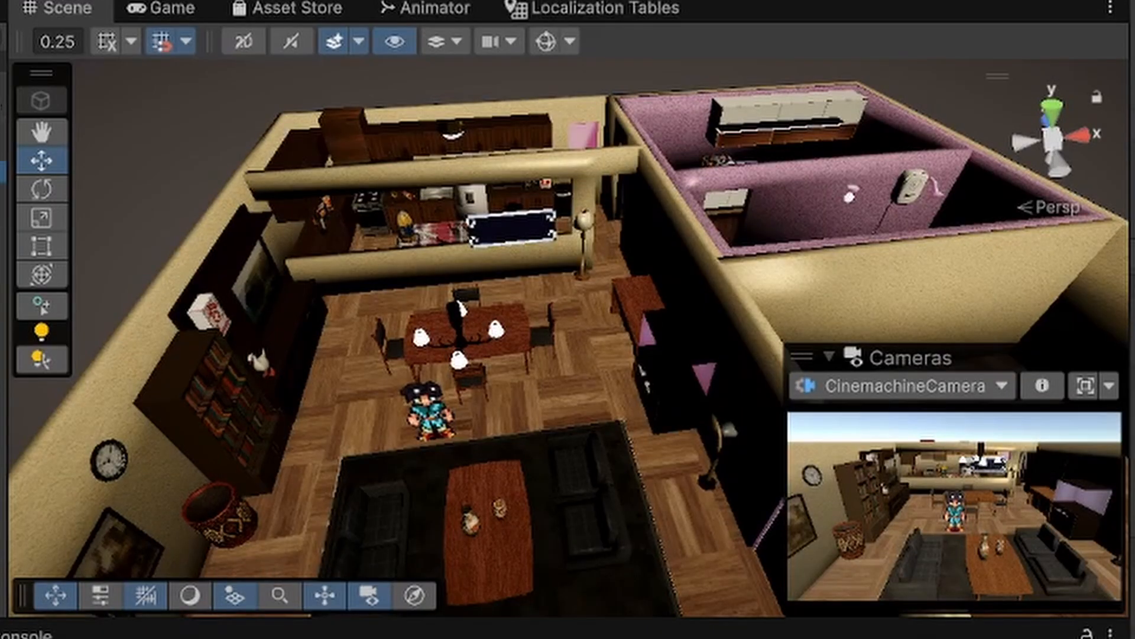
key(ctrl+p)
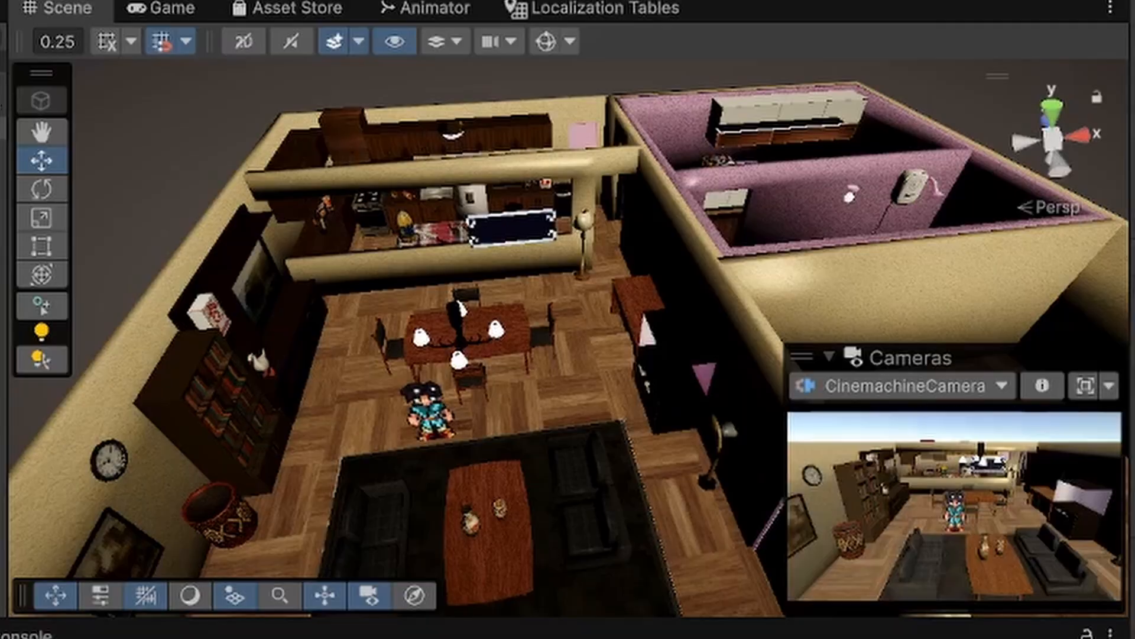
scroll(548, 475, up, 5)
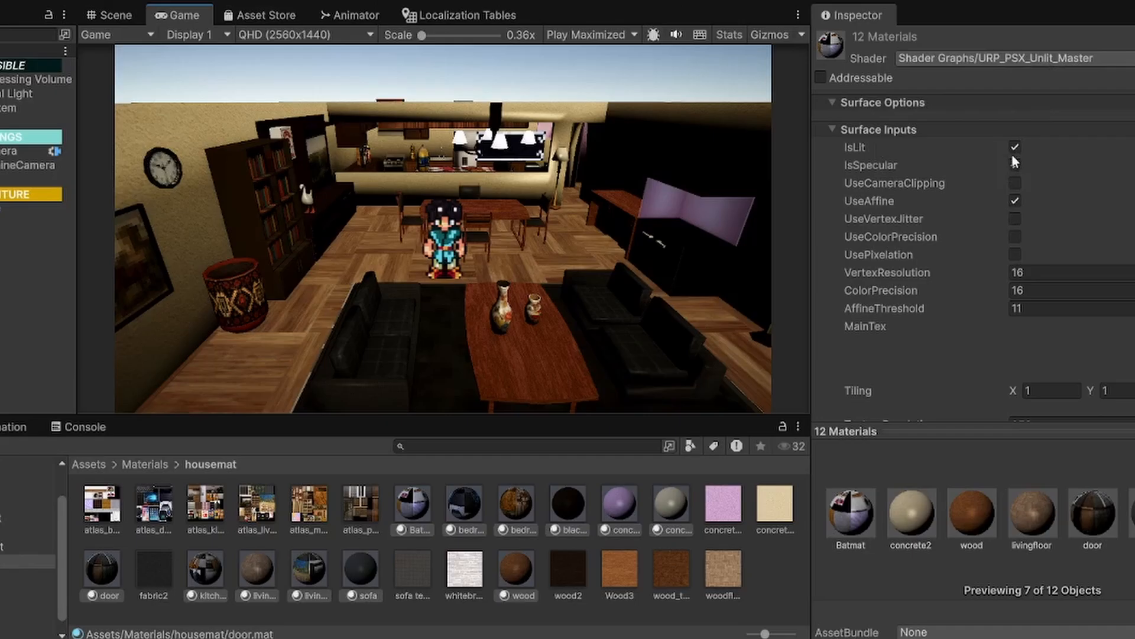
Step: Switch IsLit off and back on for the twelve selected house materials to compare the lighting
click(1015, 147)
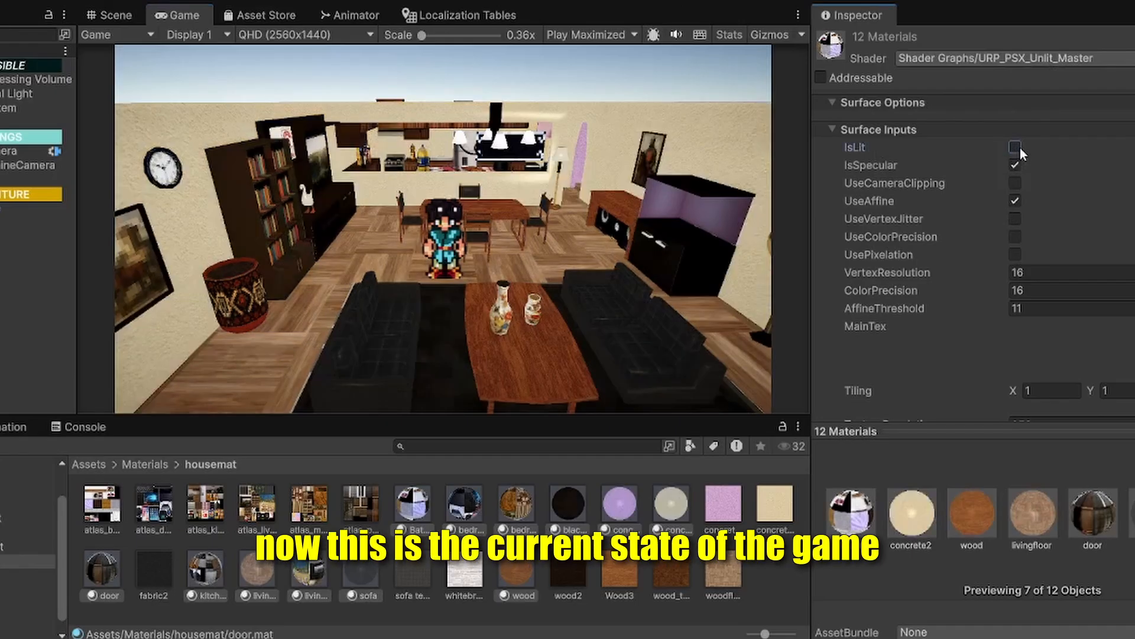
click(1020, 148)
click(1020, 148)
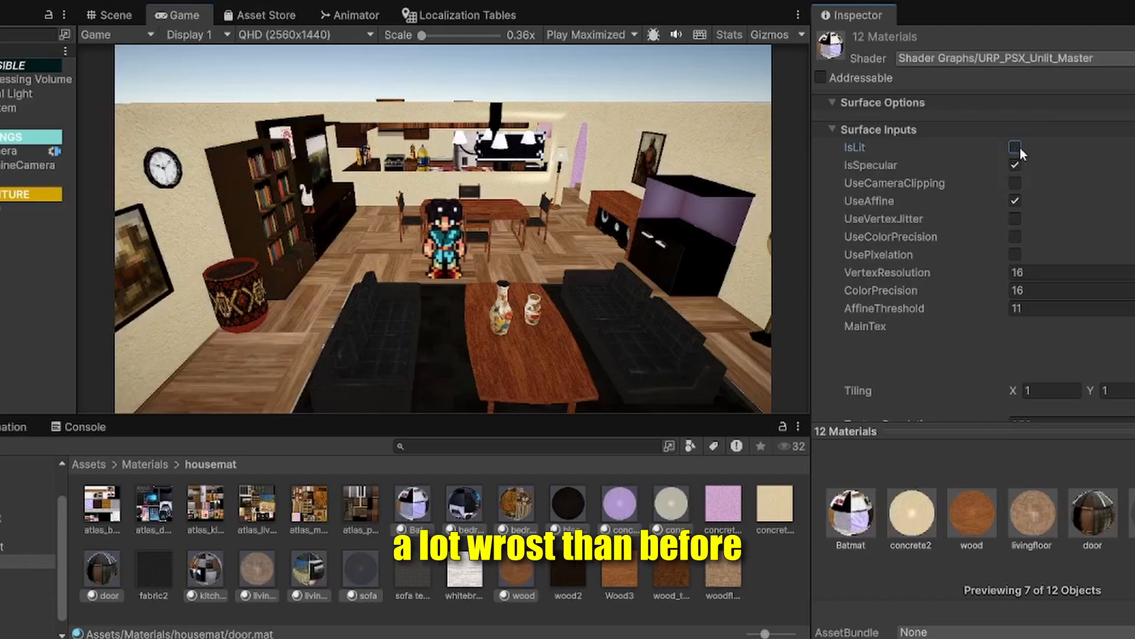
click(1021, 148)
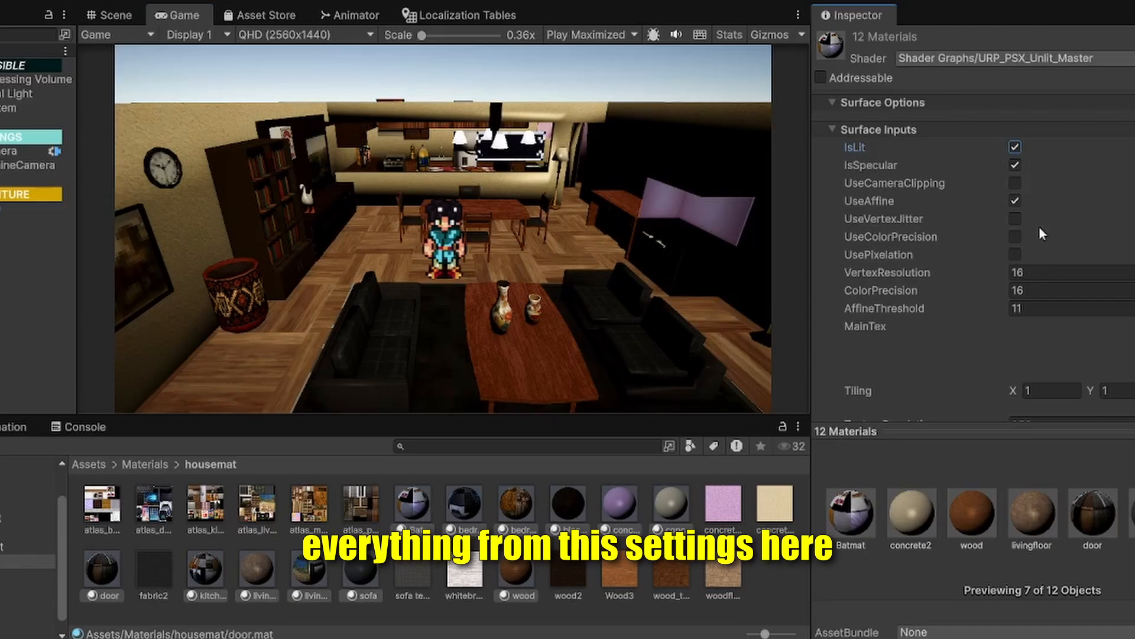
Step: Enable UseVertexJitter on the twelve house materials and compare the room with IsLit off and on
click(1014, 219)
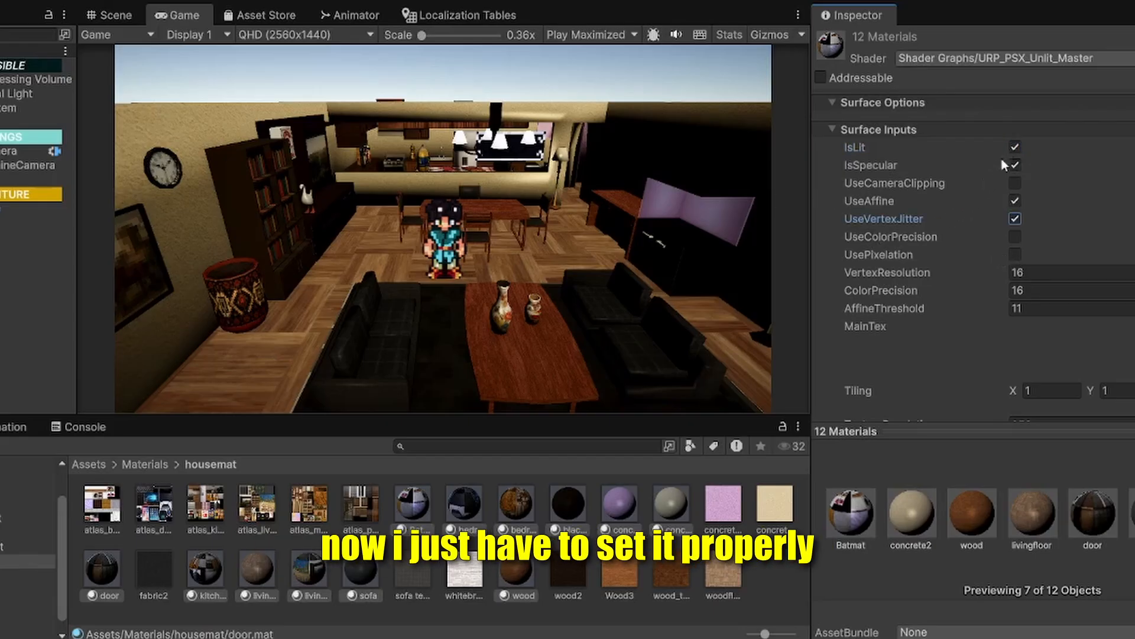
click(1015, 146)
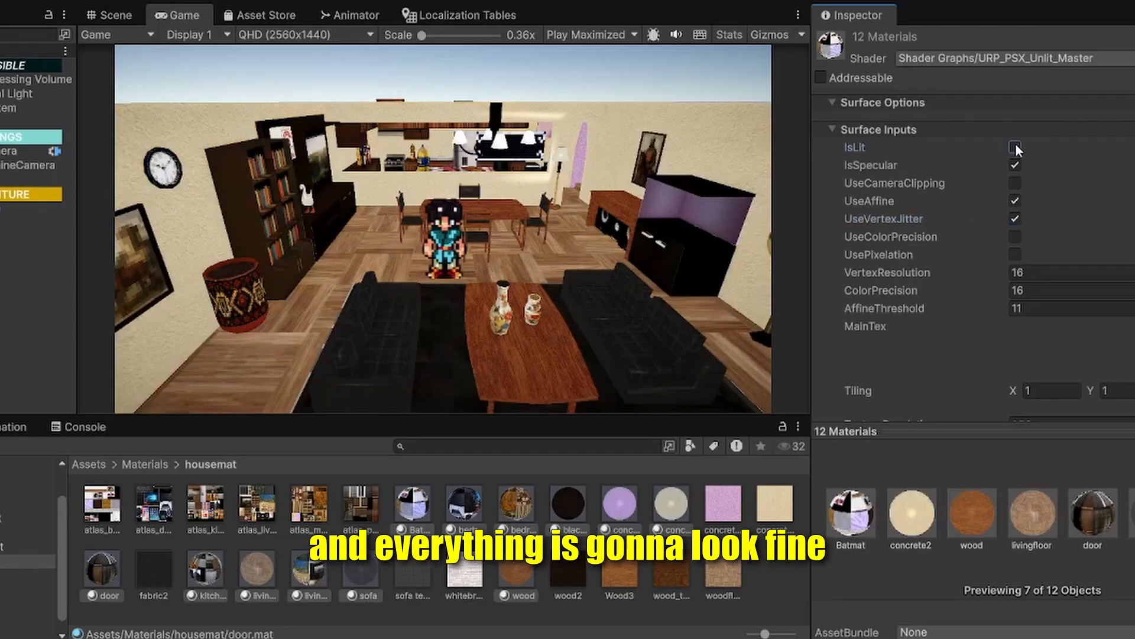
click(1016, 146)
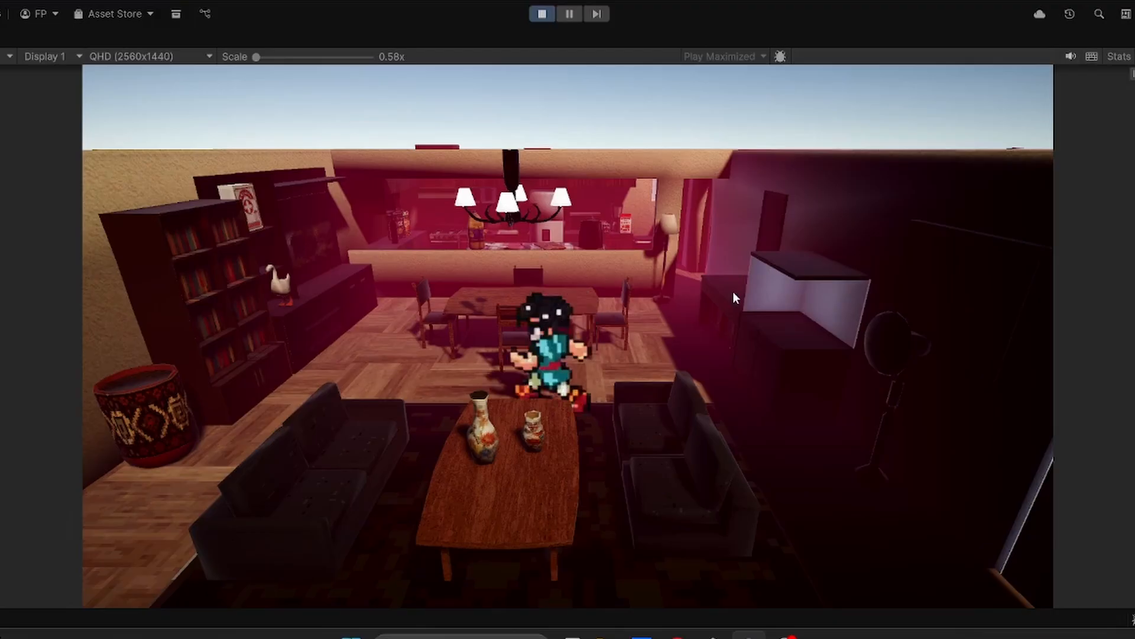
Step: Walk the character back and forth through the house in play mode to check the PS1-style shader effect
key(a)
key(d)
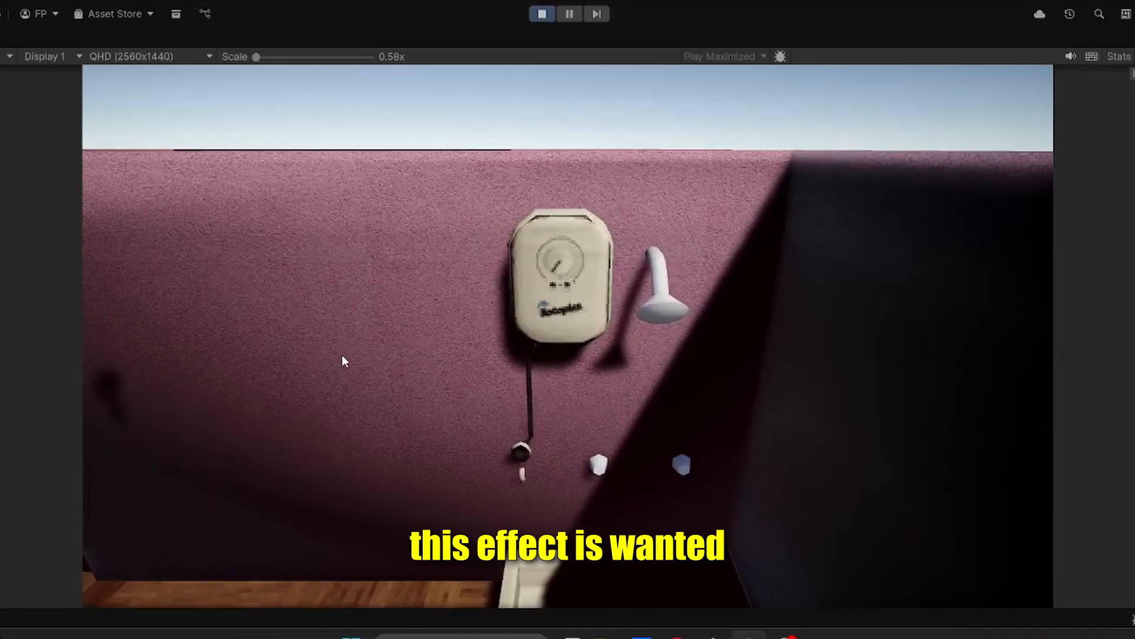
key(a)
key(d)
key(a)
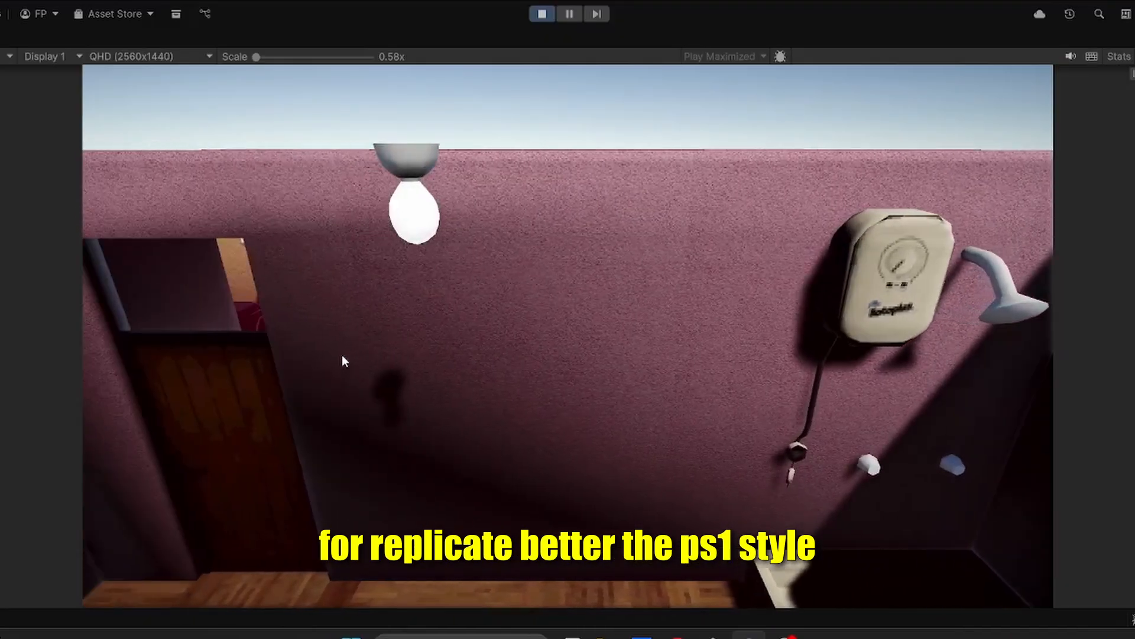
key(a)
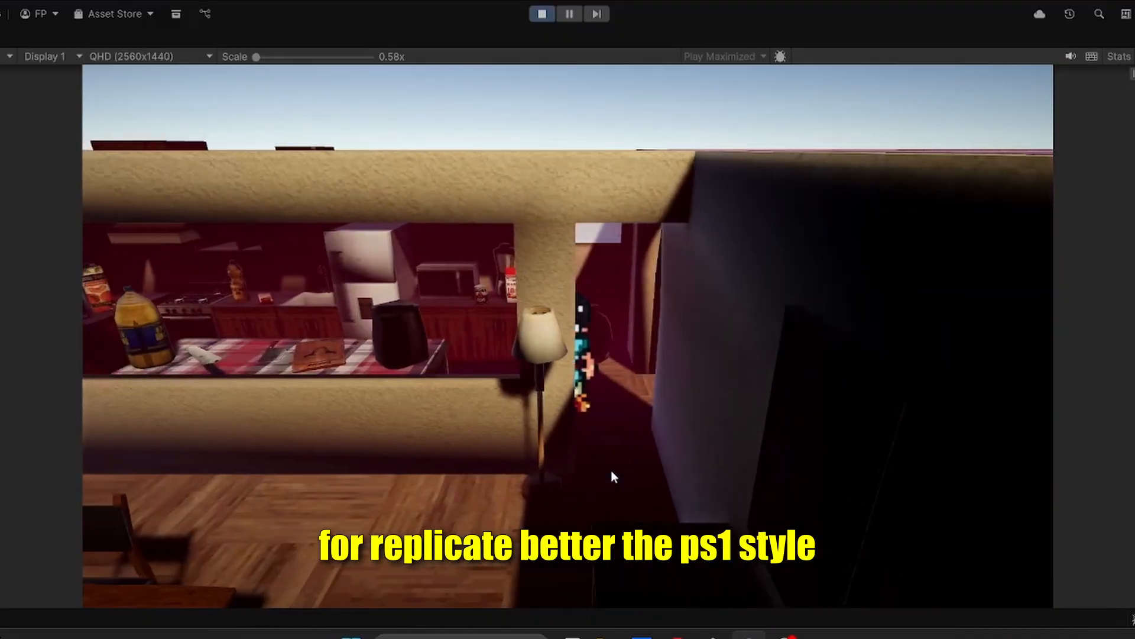
Step: Walk the character from the hallway around the dining table to the bookshelves to inspect the distorted textures
key(s)
key(a)
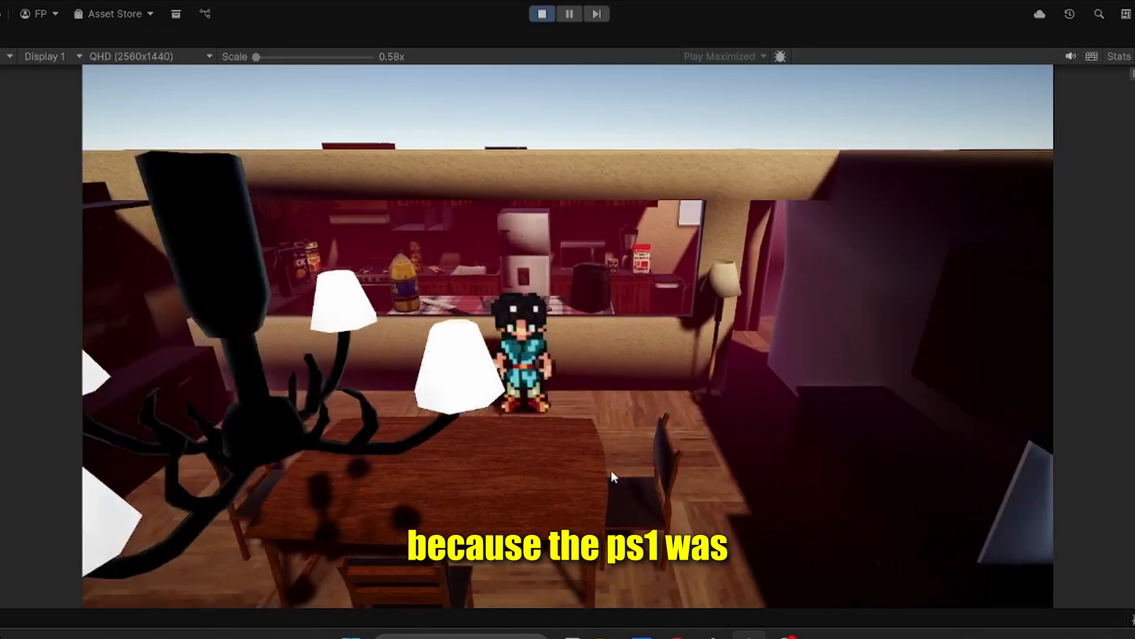
key(d)
key(s)
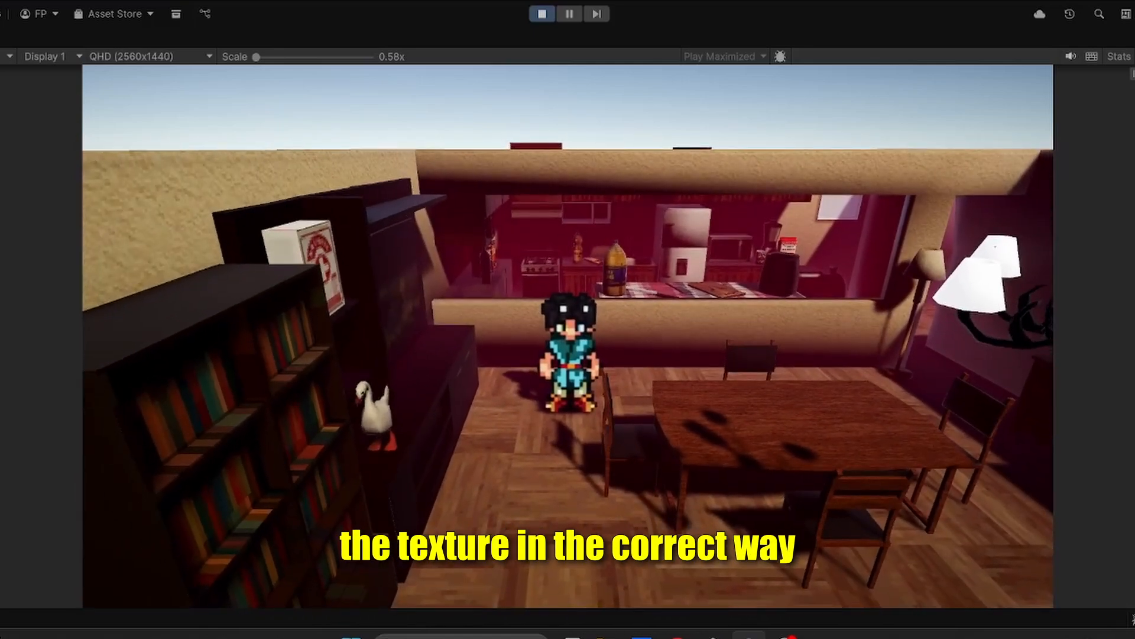
Step: Restore the full editor layout and review the Shader Graphs options available for the twelve house materials
click(1128, 38)
click(998, 97)
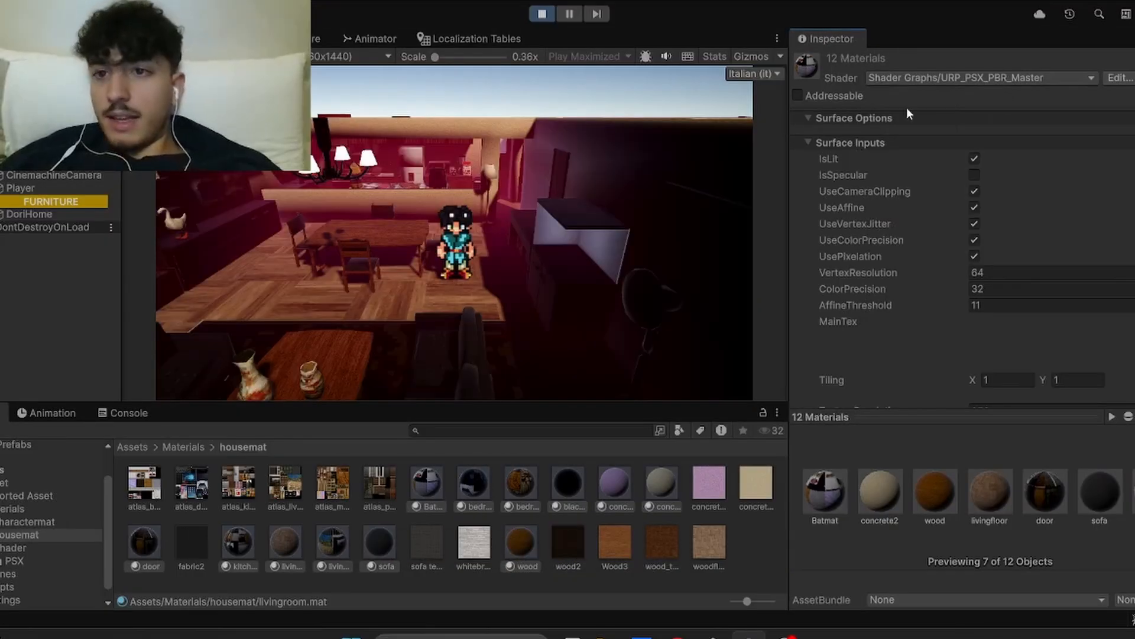
click(966, 73)
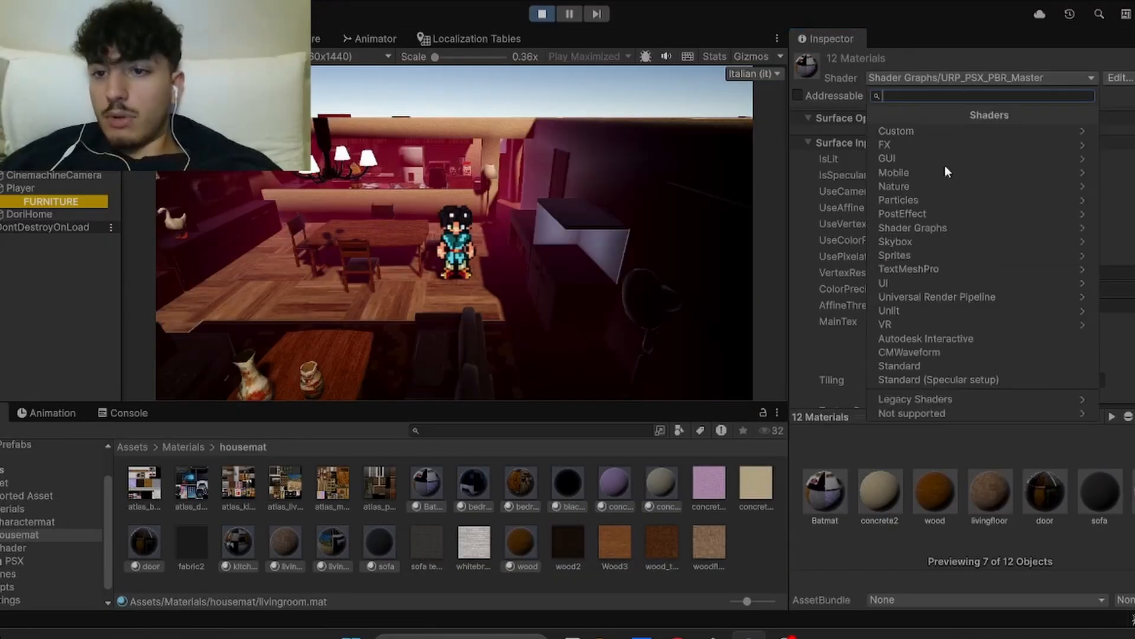
click(926, 228)
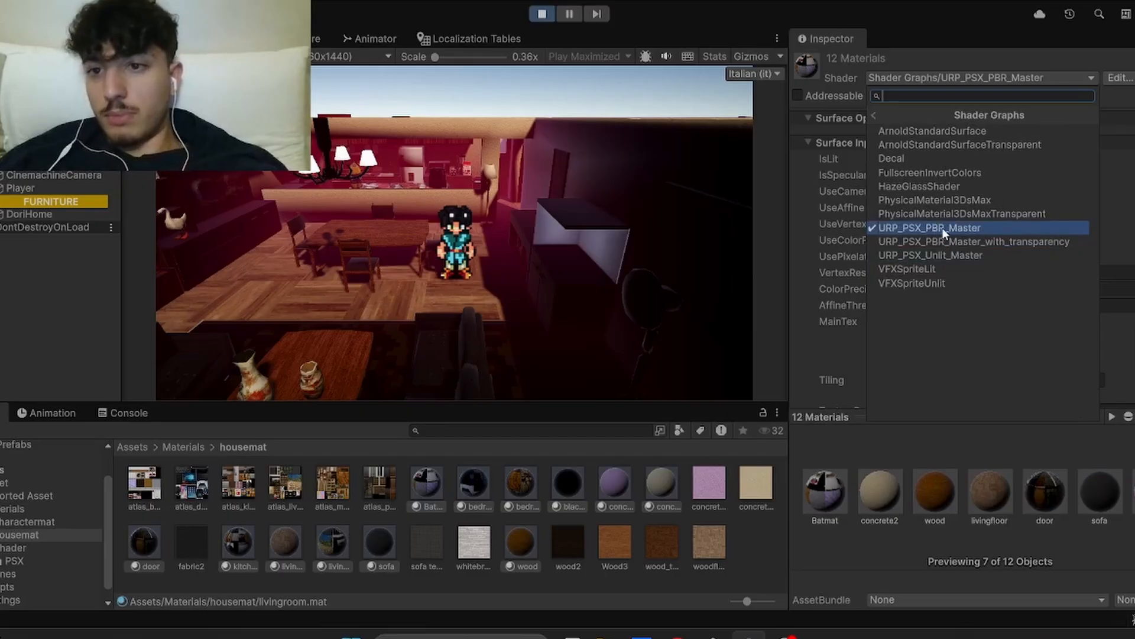
Step: Keep URP_PSX_PBR_Master and walk the character into the living room to view the effect on the furniture
click(614, 262)
key(s)
key(a)
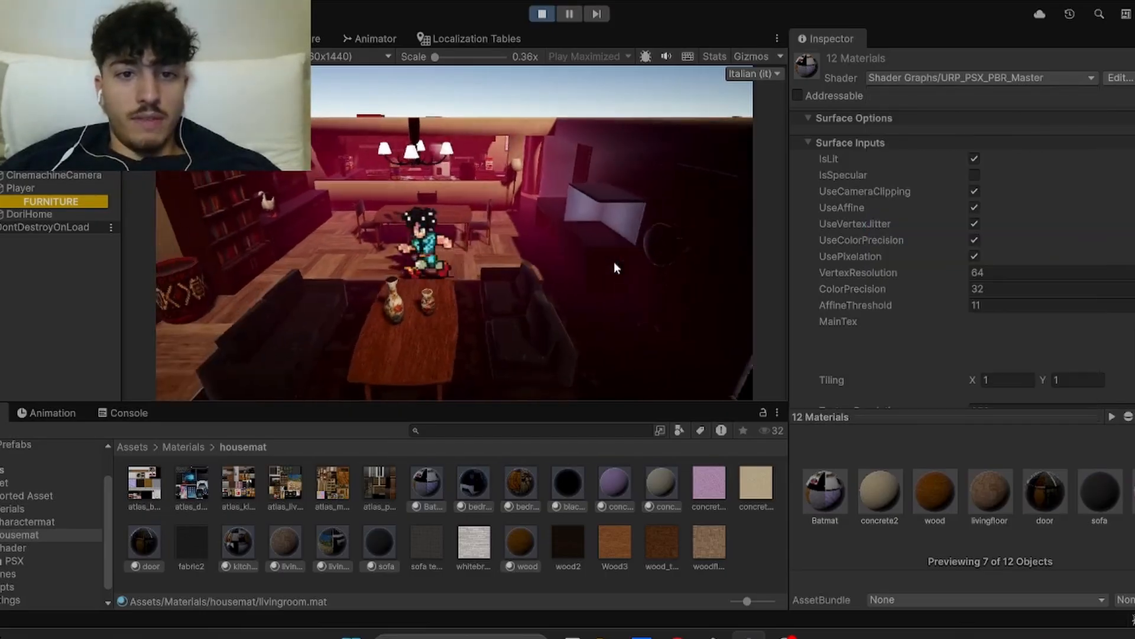
key(a)
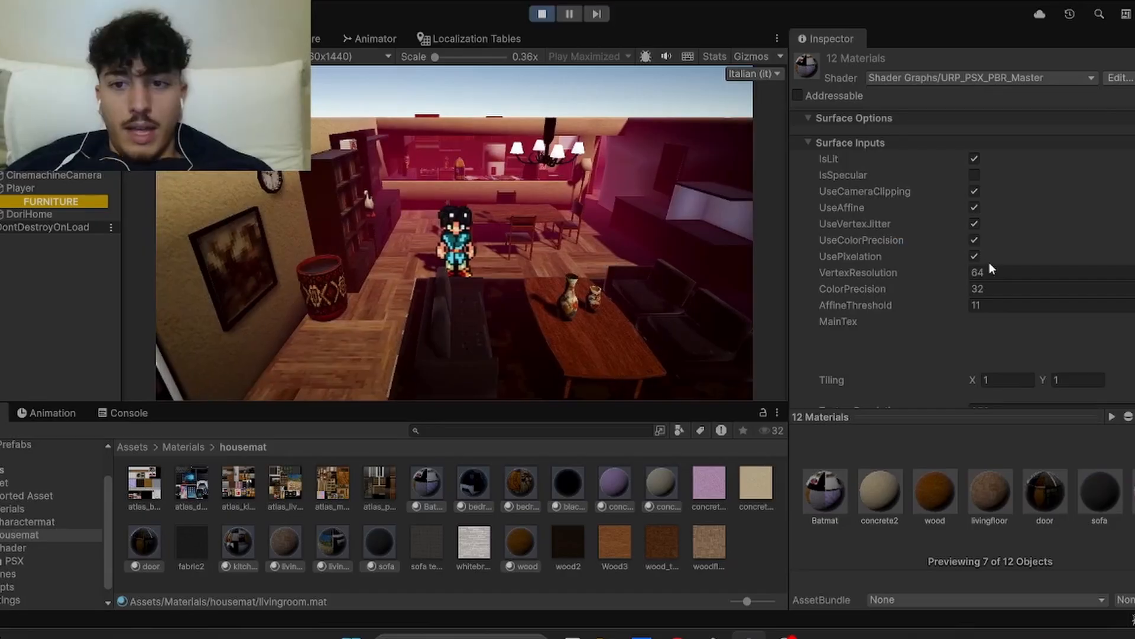
Step: Try VertexResolution 32 on the twelve house materials, walk the character to compare, and set it back to 64
click(1030, 269)
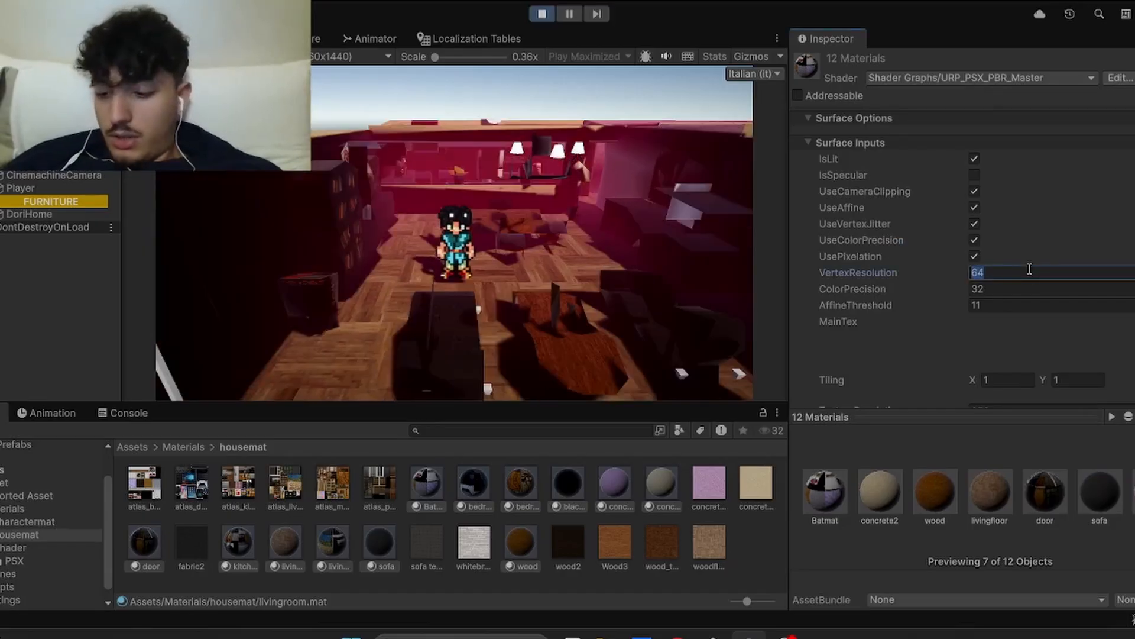
text(32)
click(550, 212)
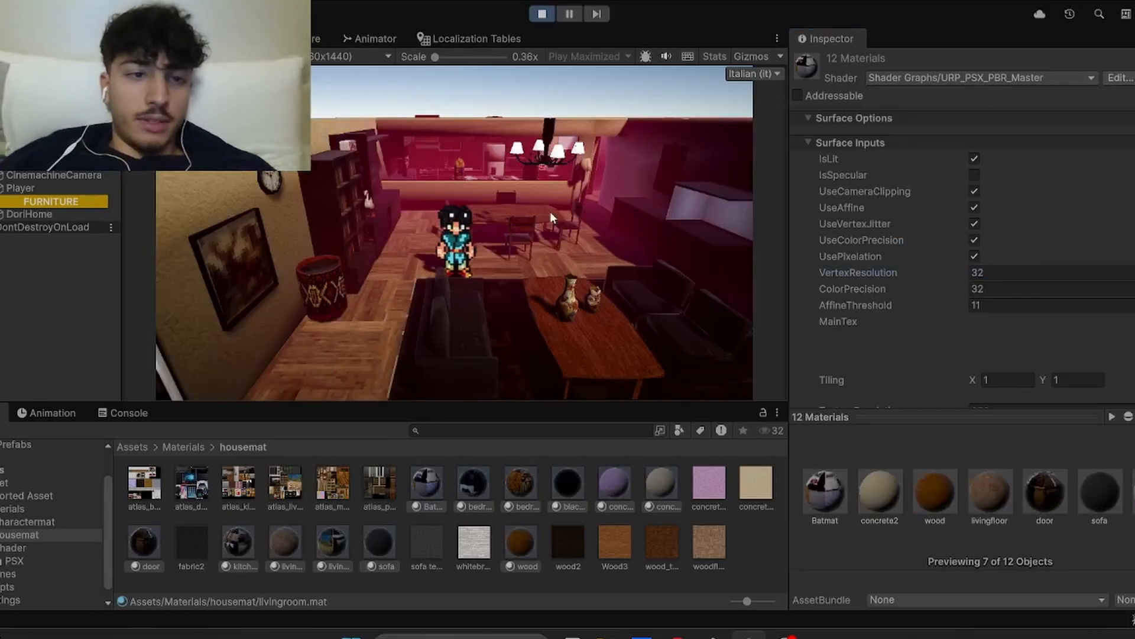
key(d)
key(a)
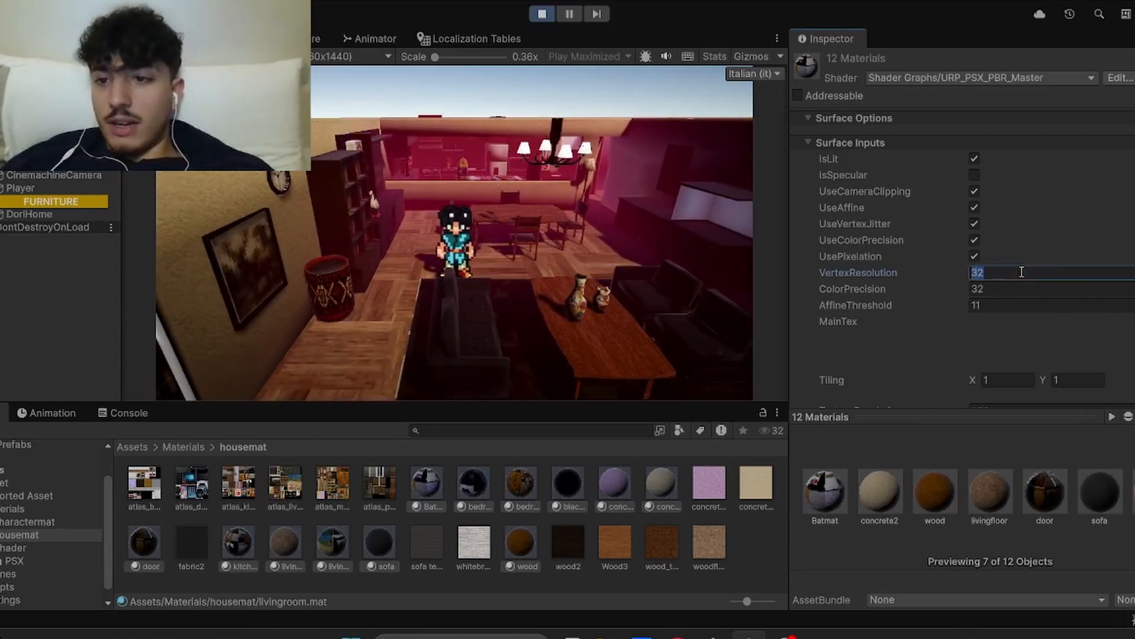
text(64)
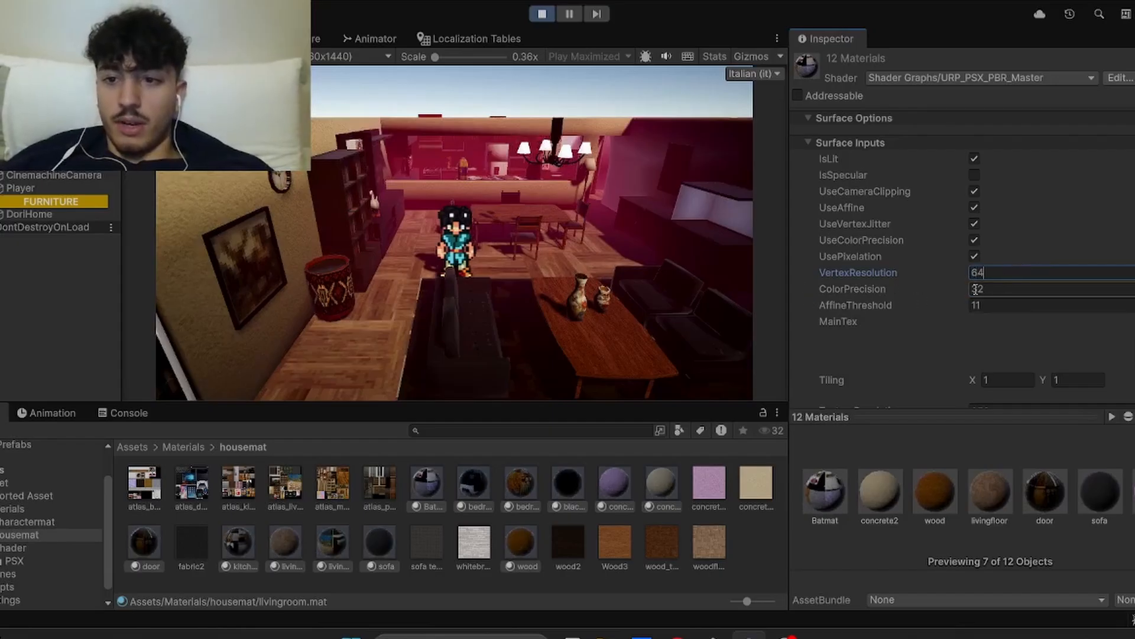
Step: Try ColorPrecision 64 and 62 on the twelve house materials, walk the character to compare, and return it to 32
click(995, 287)
text(64)
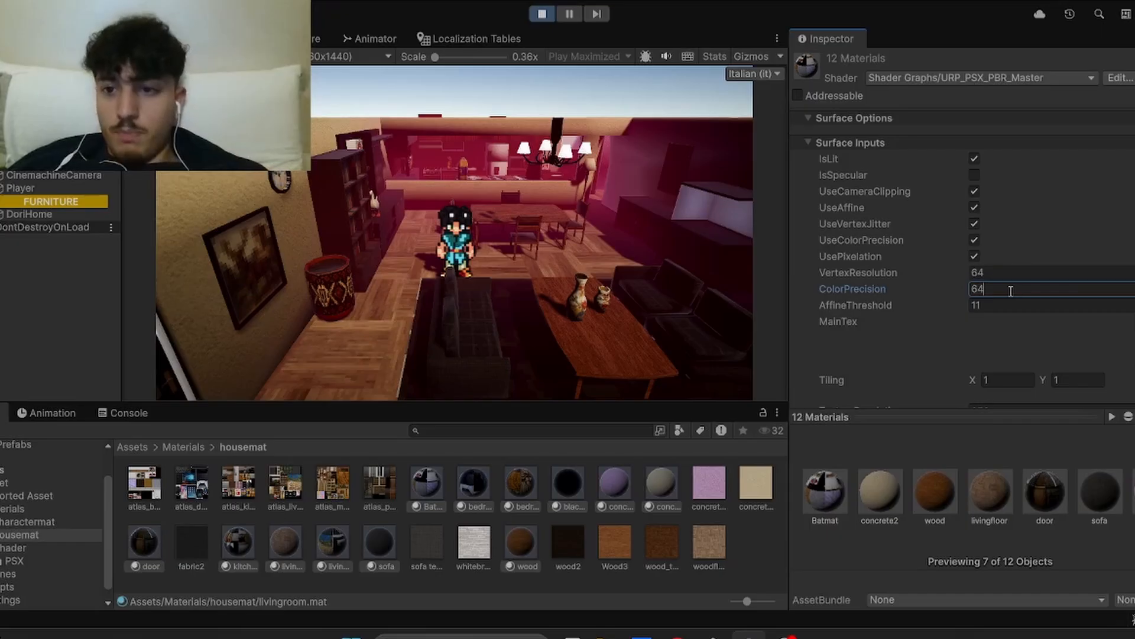
text(62)
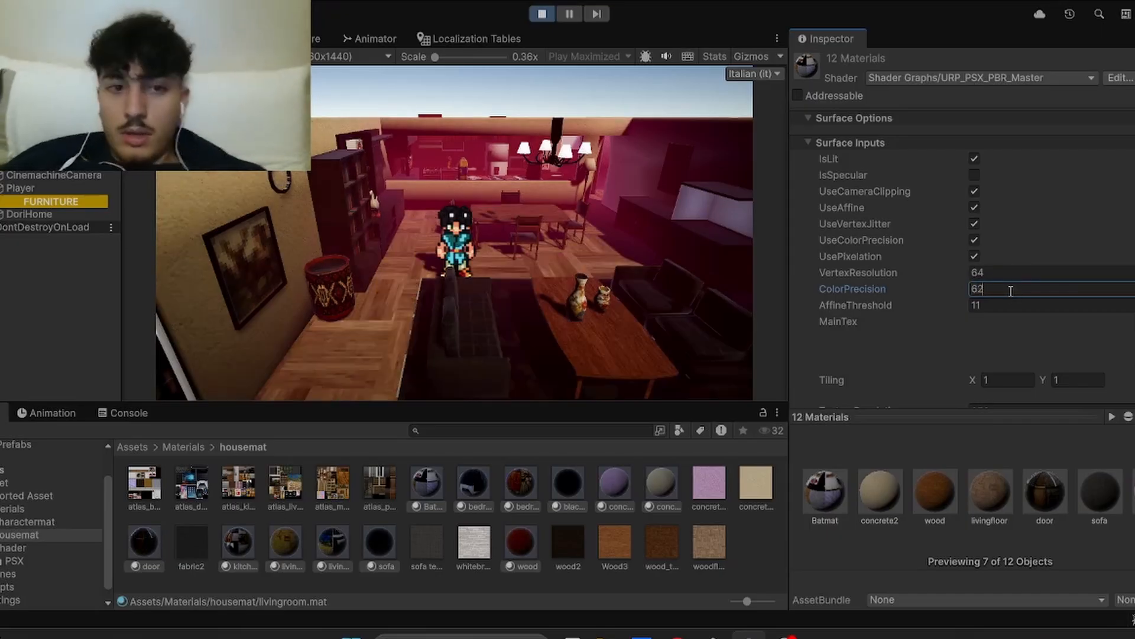
click(447, 243)
key(d)
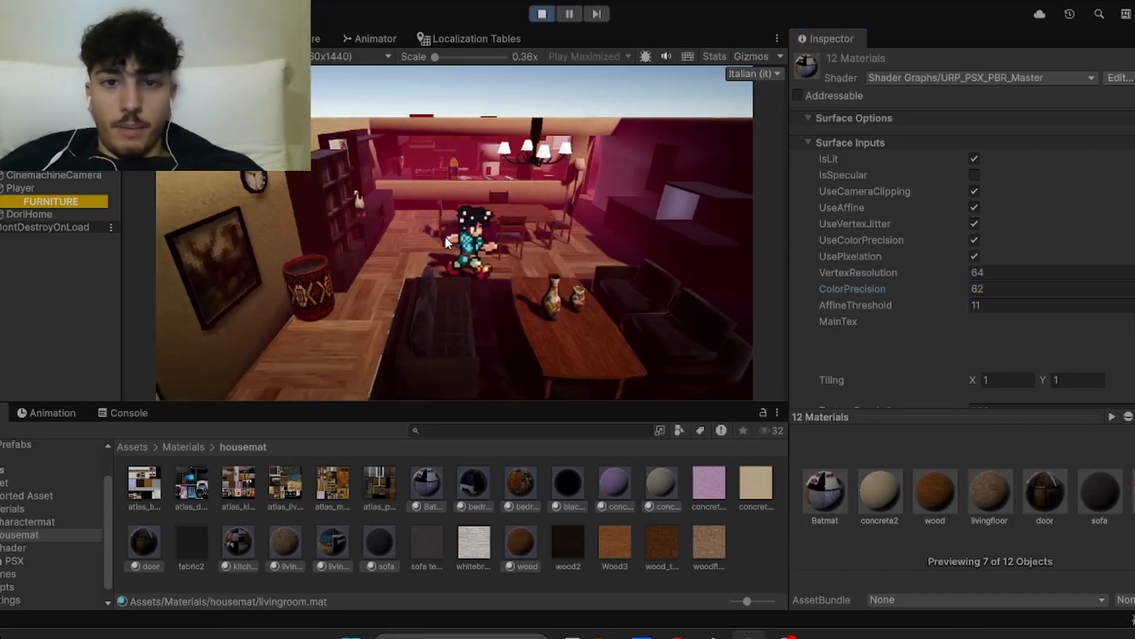
click(999, 289)
text(32)
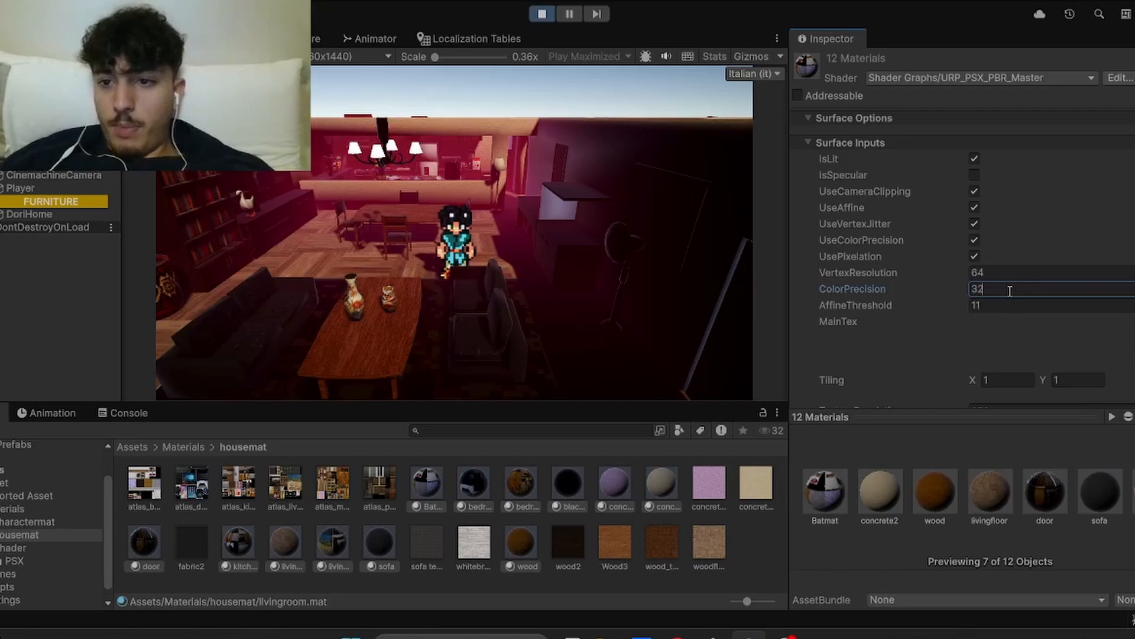
Step: Compare ColorPrecision 64 against 32 once more on the twelve house materials and settle on 32
key(BackSpace)
key(BackSpace)
text(64)
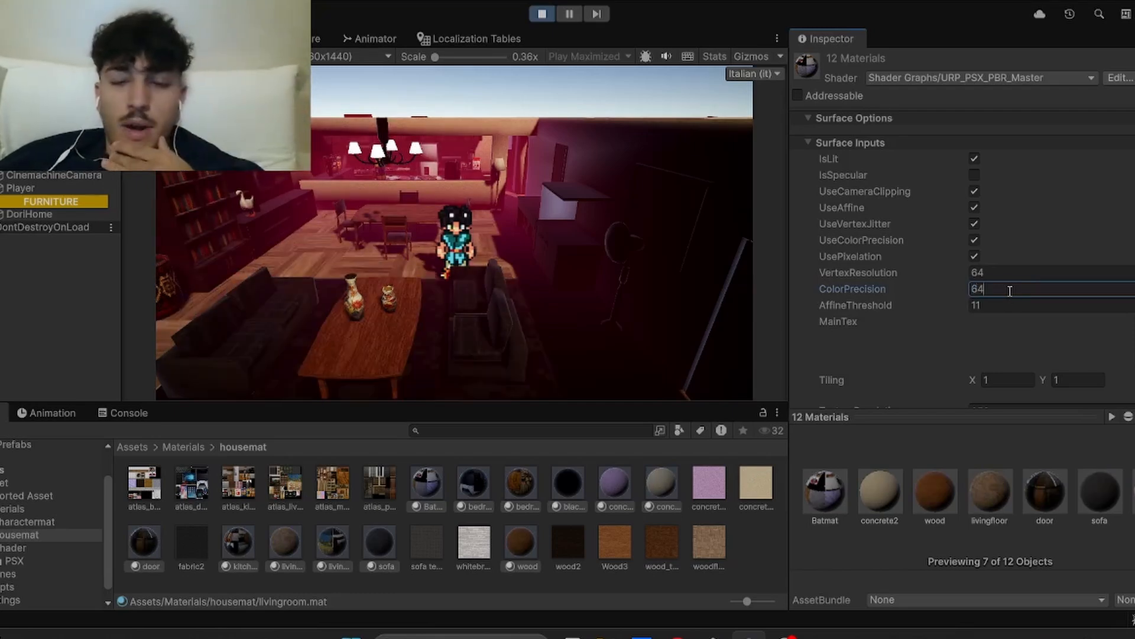
text(32)
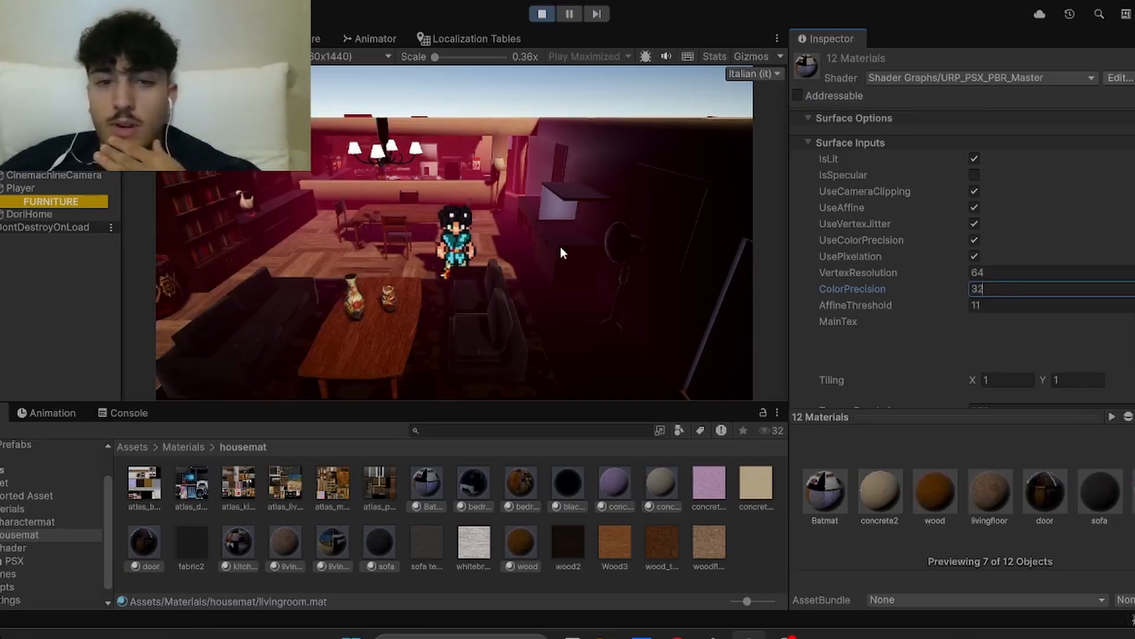
key(Return)
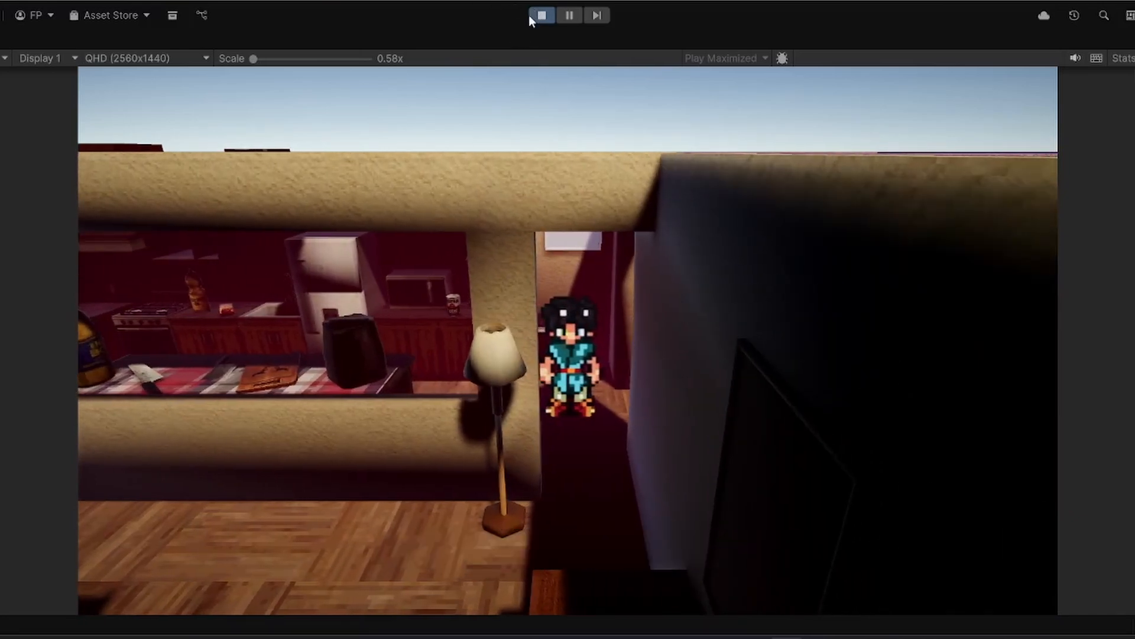
Step: Stop play mode
click(539, 16)
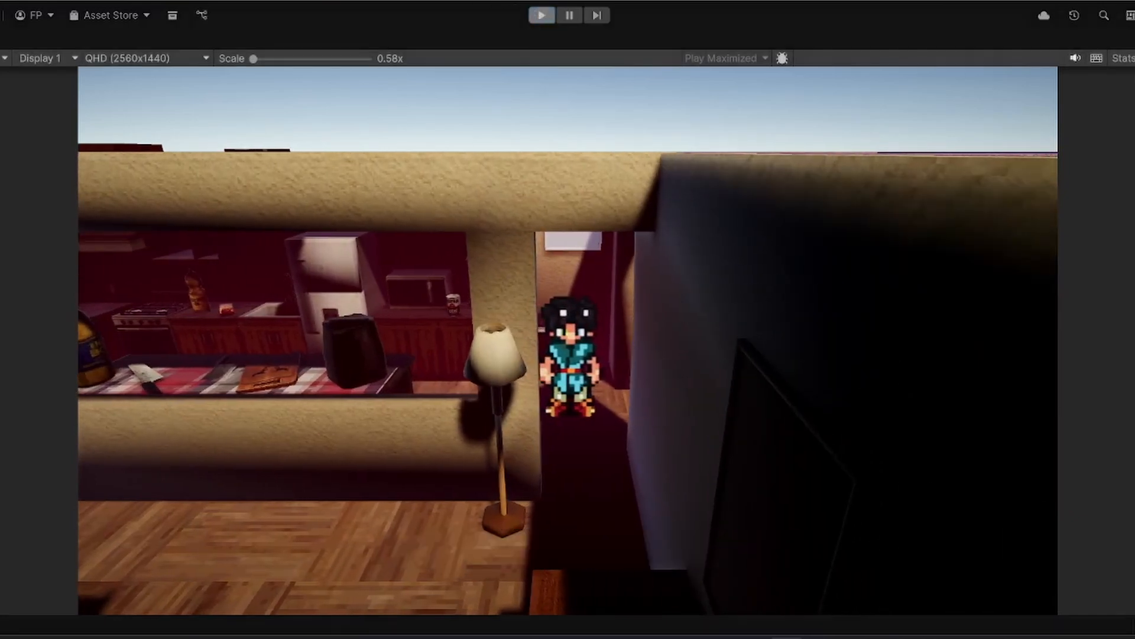